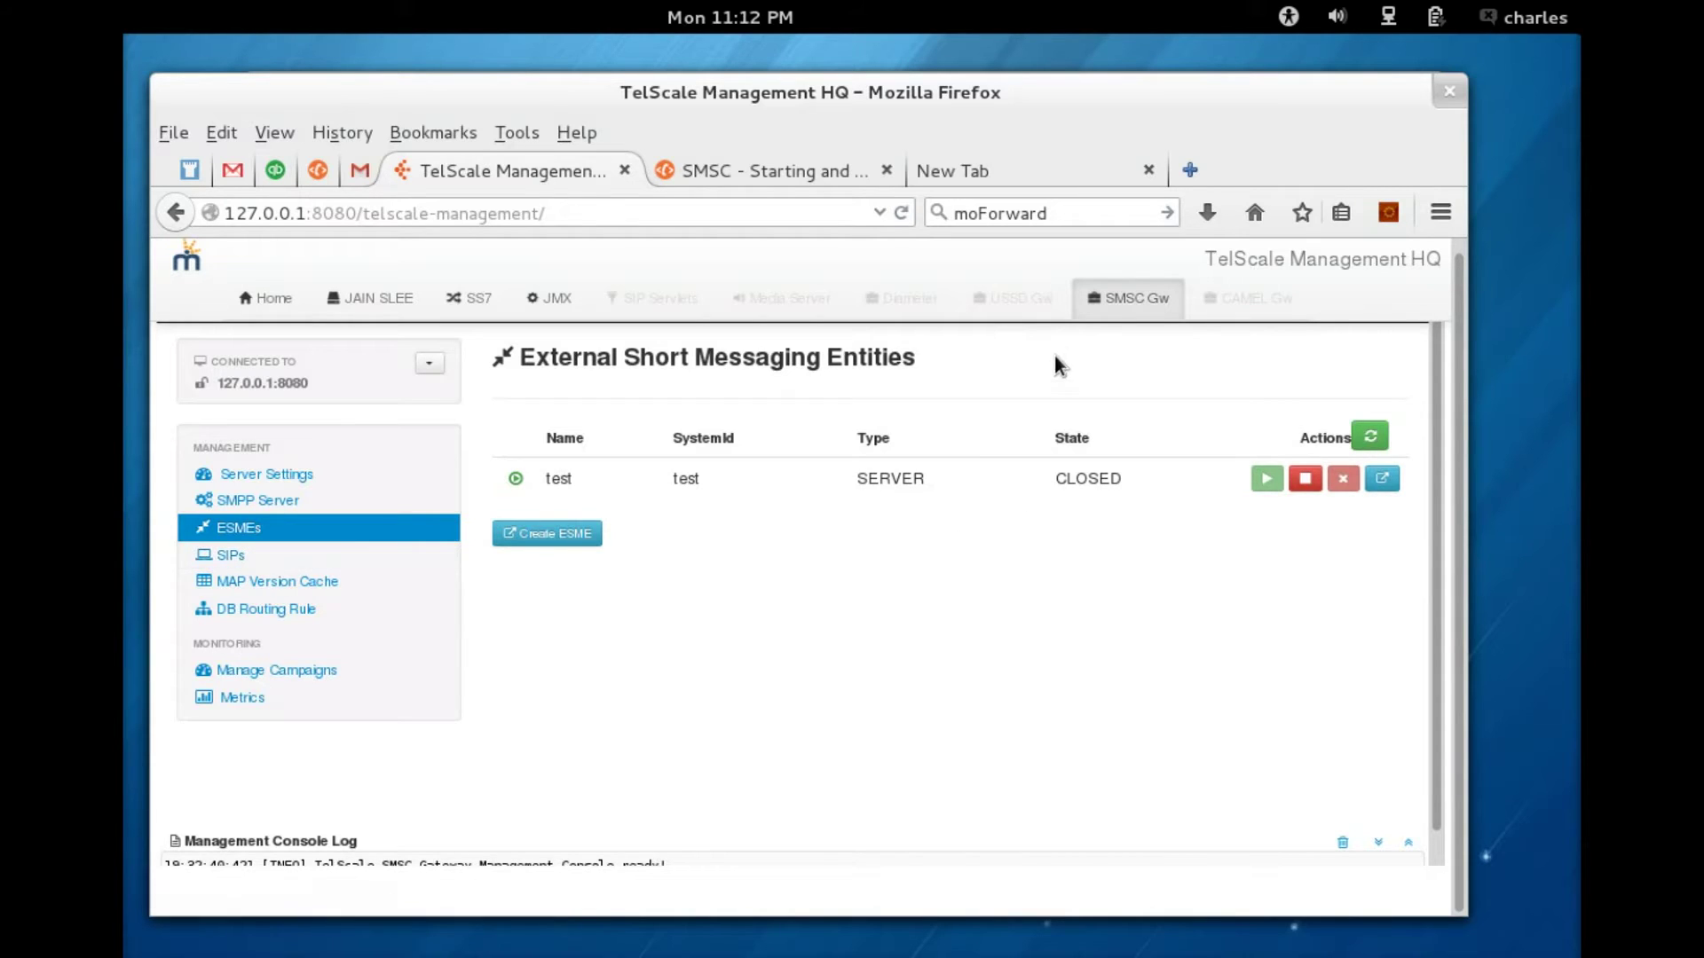
Open the SIPs list and expand the SIP connector's details.
click(1142, 298)
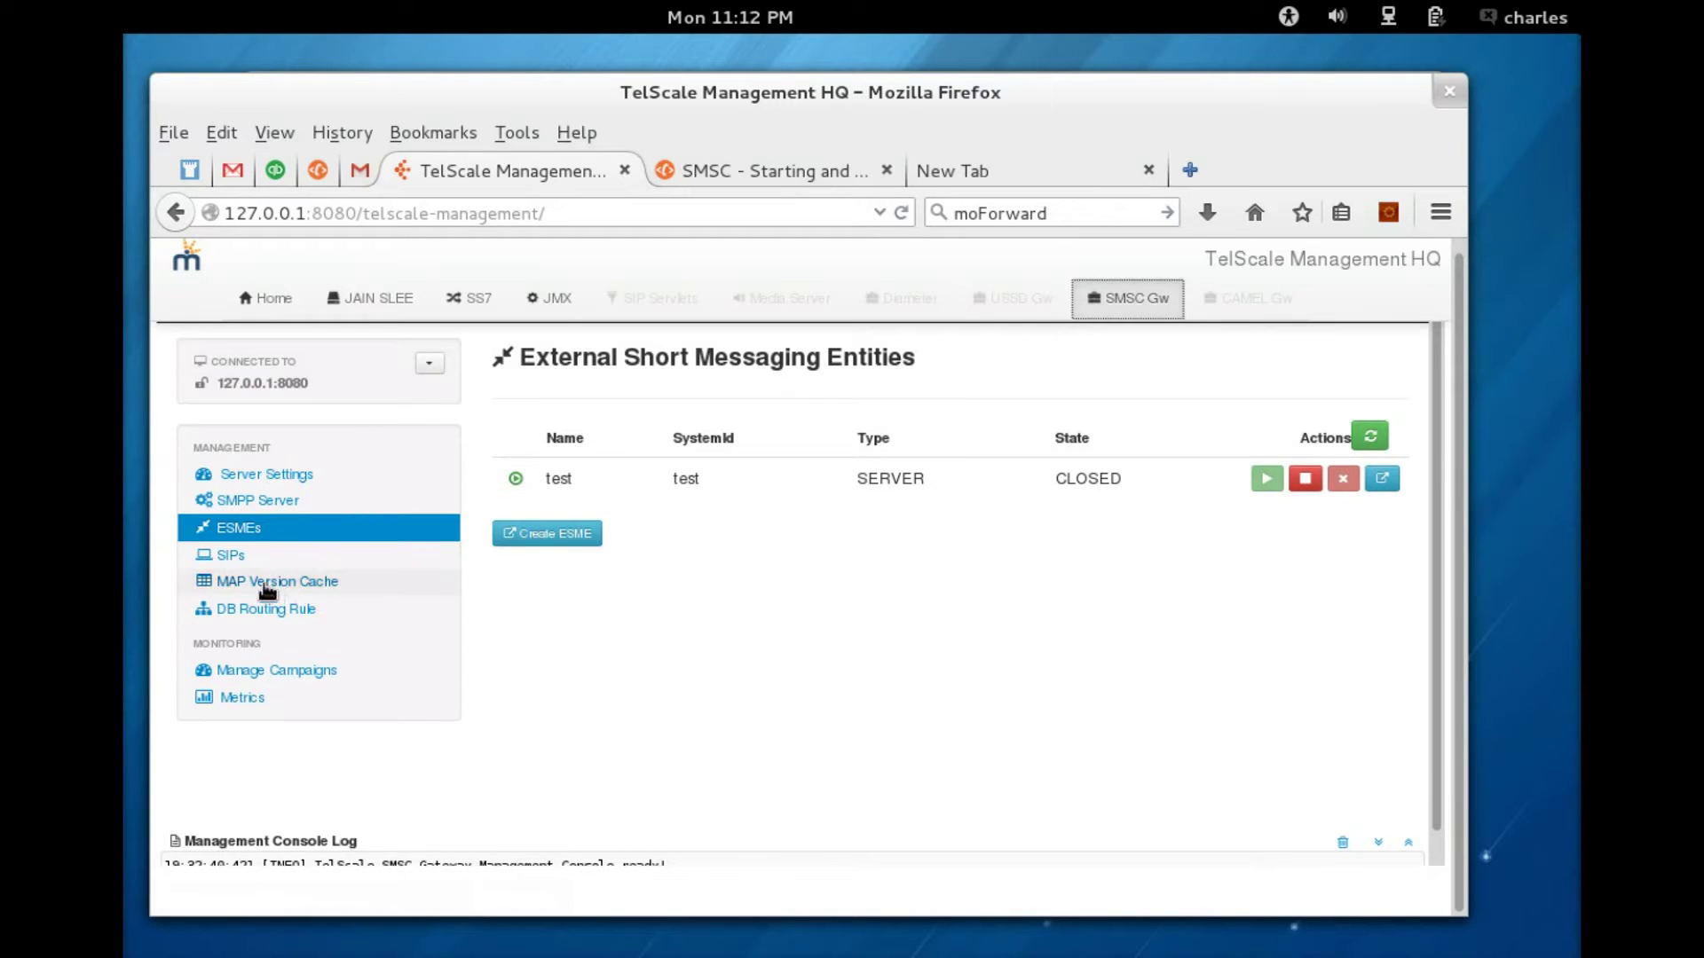
click(218, 556)
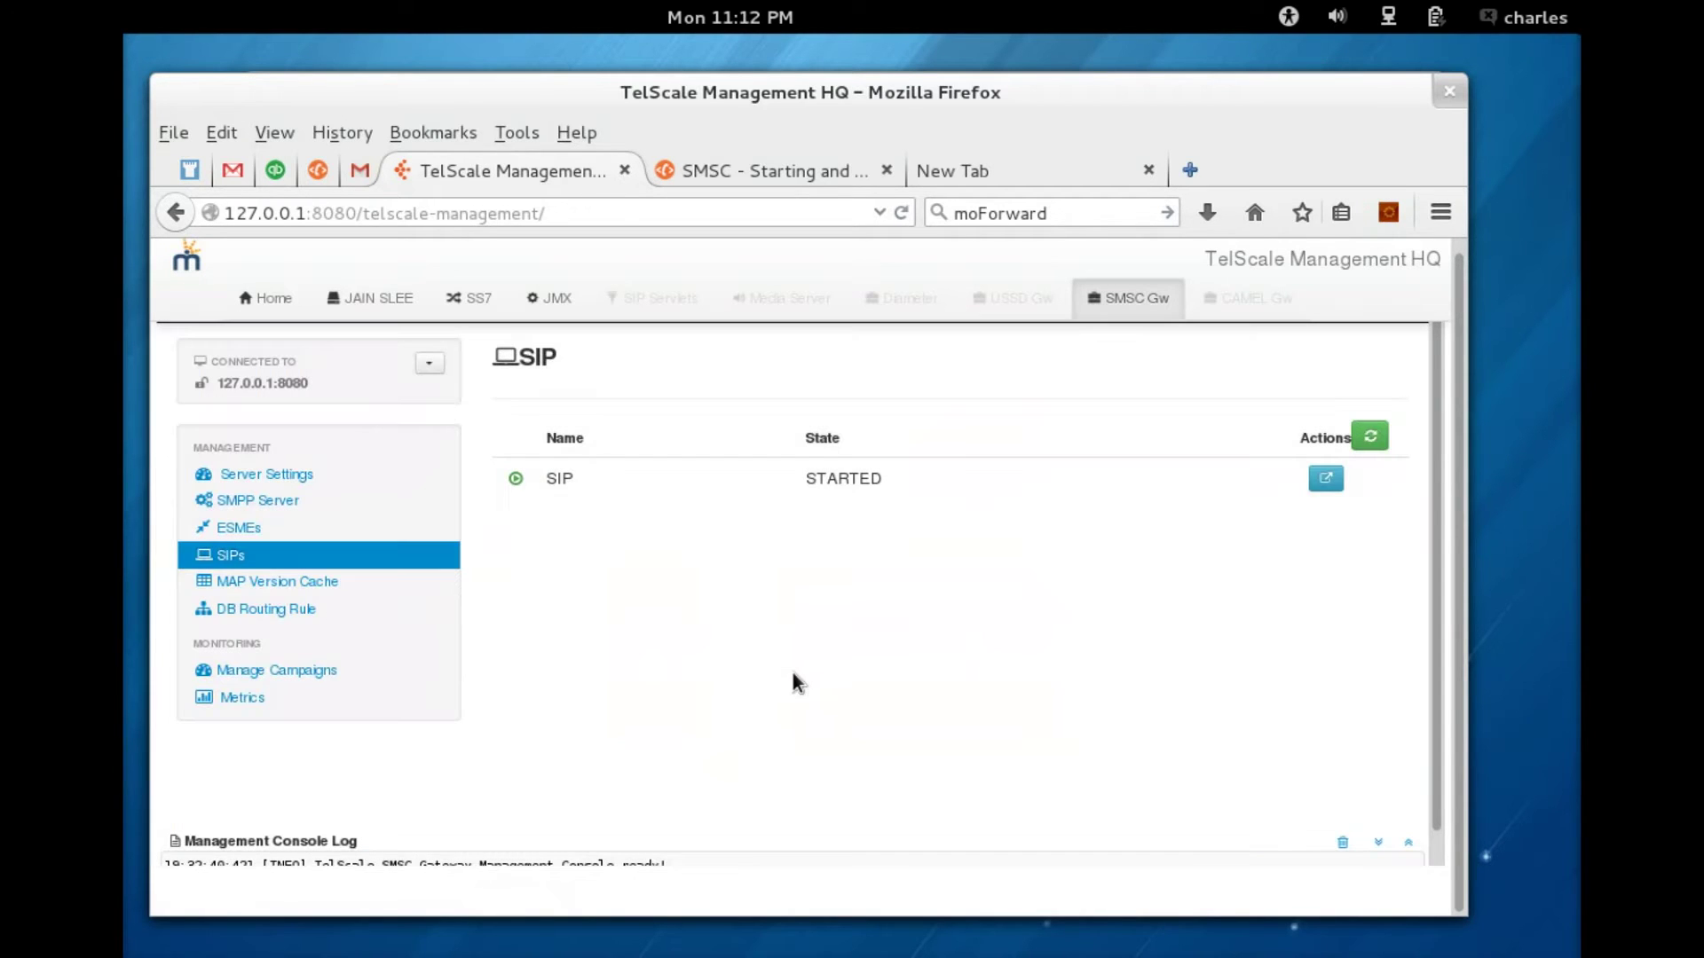
click(561, 483)
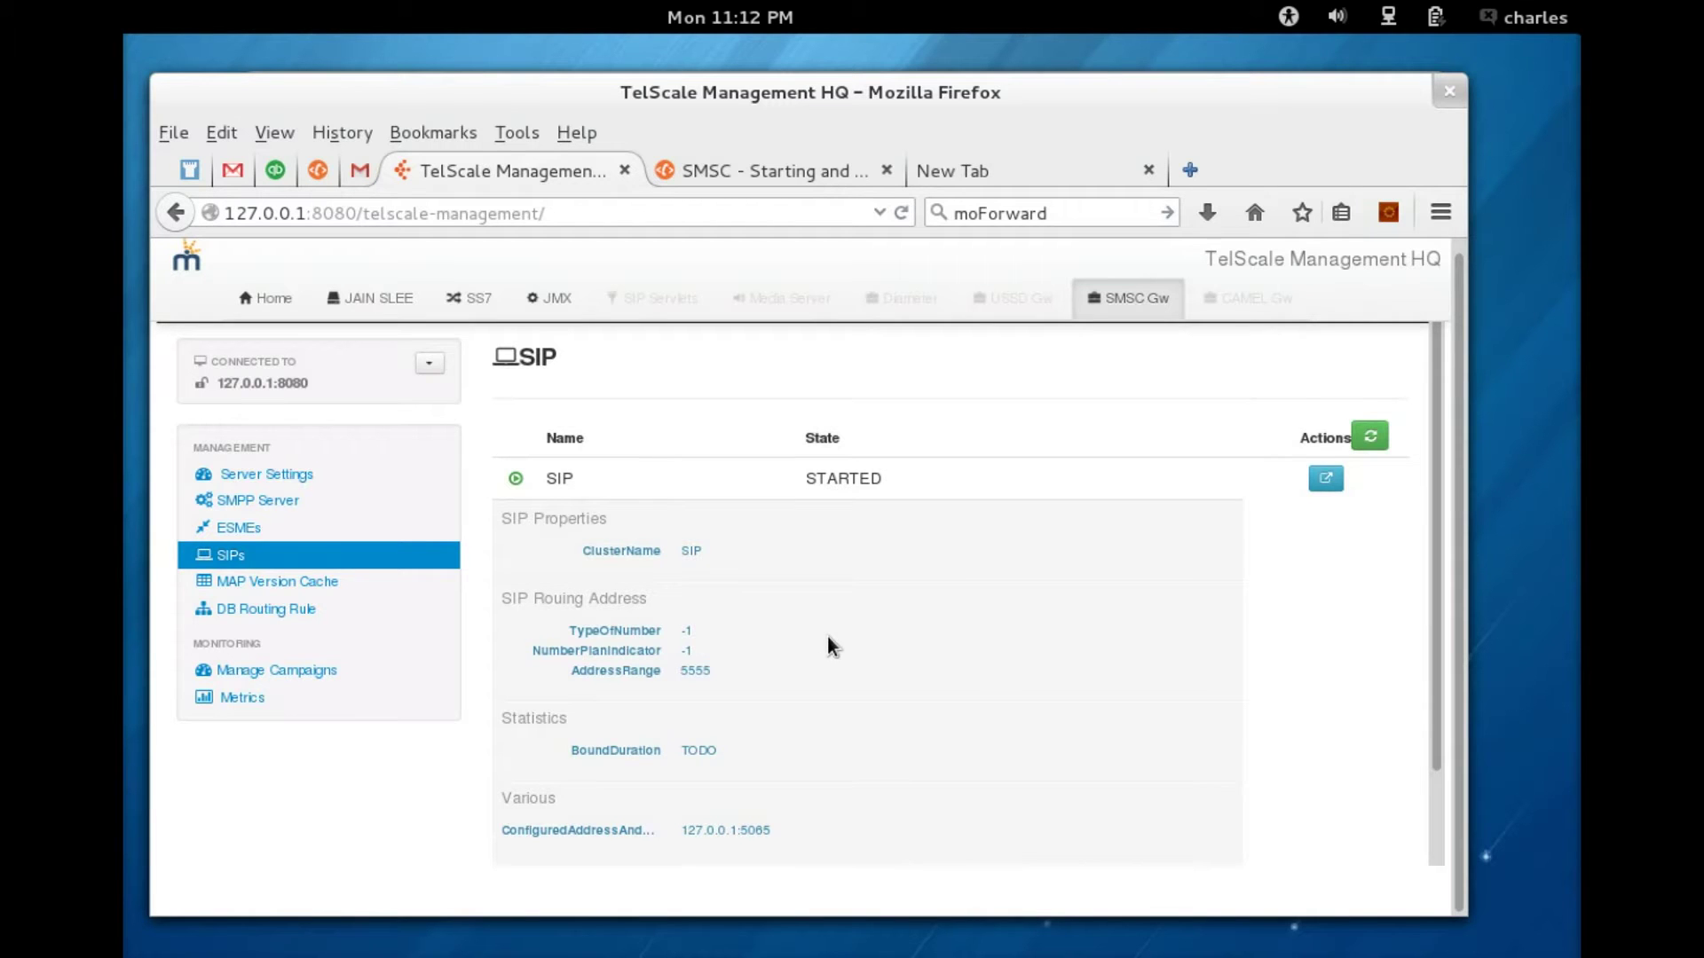
scroll(827, 636, down, 2)
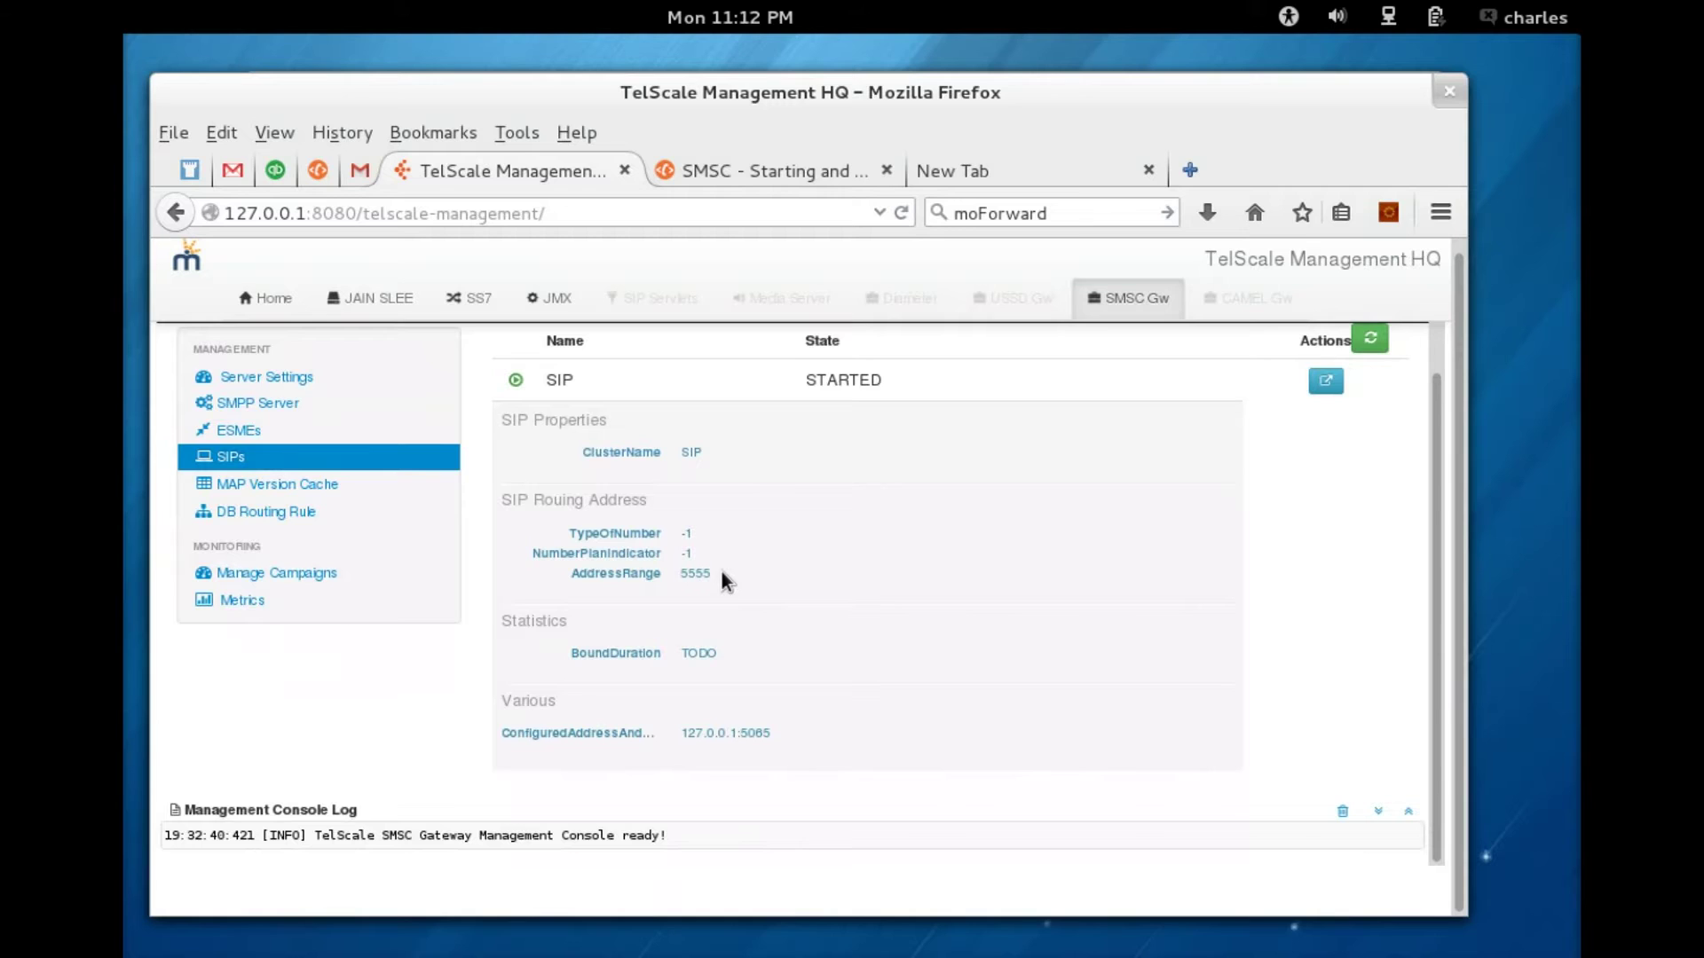
Highlight the AddressRange 5555 and the configured address 127.0.0.1:5065, including port 5065.
drag(720, 573, 579, 573)
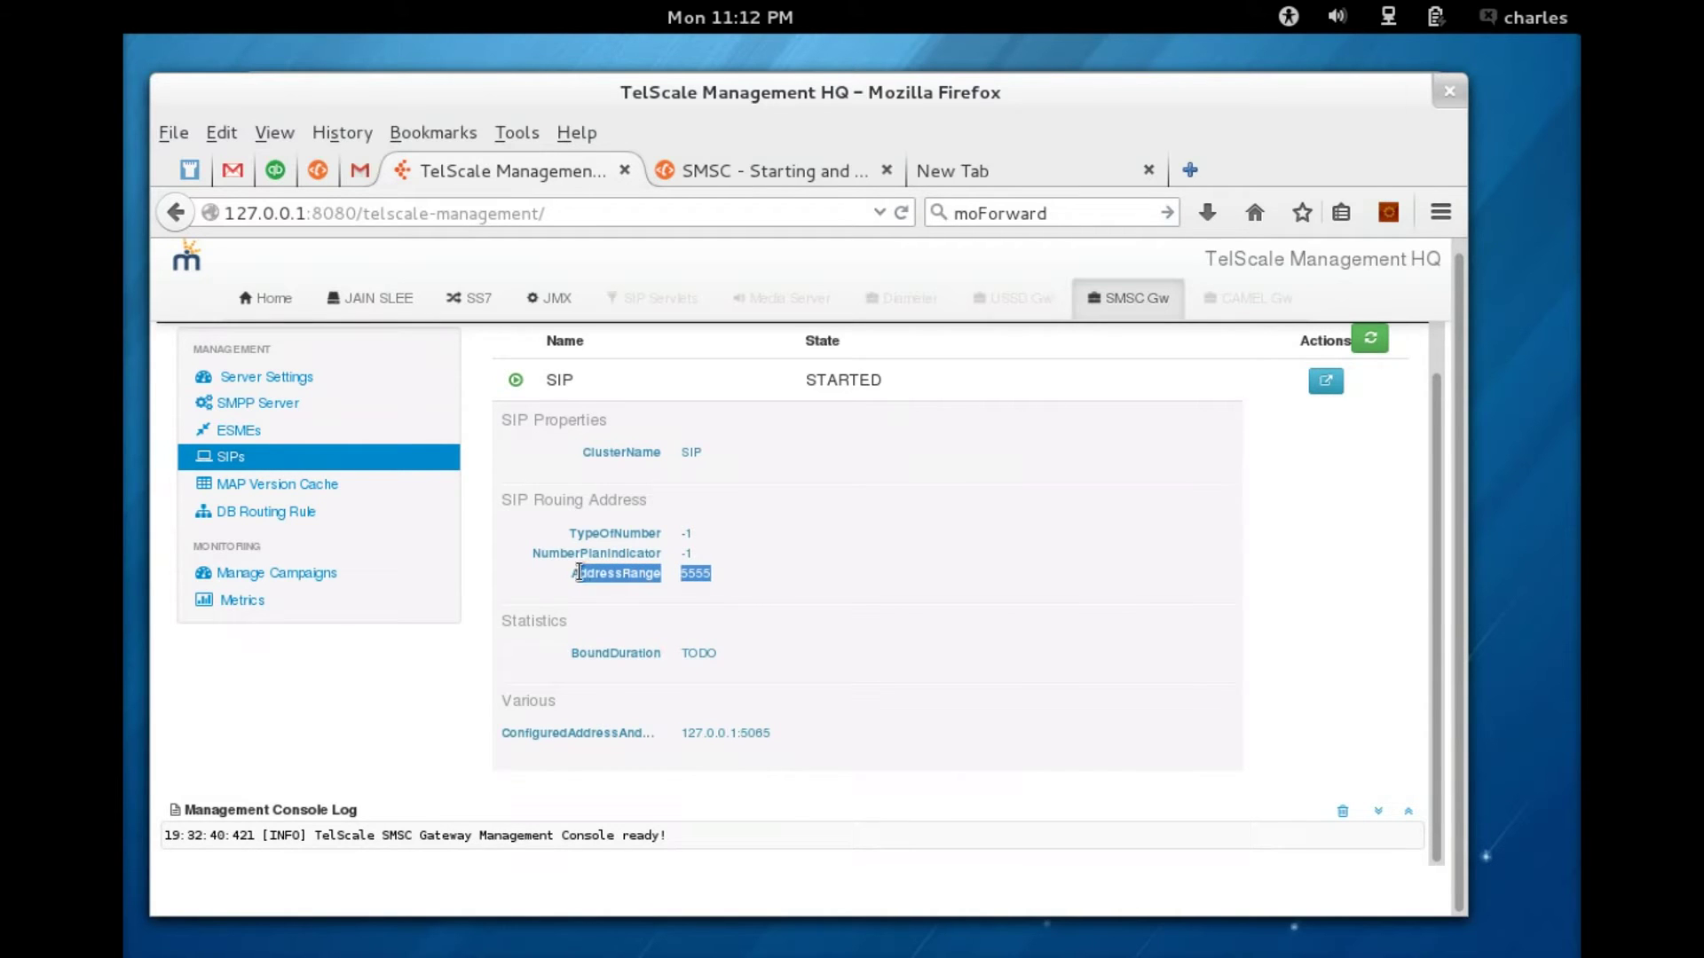
click(763, 557)
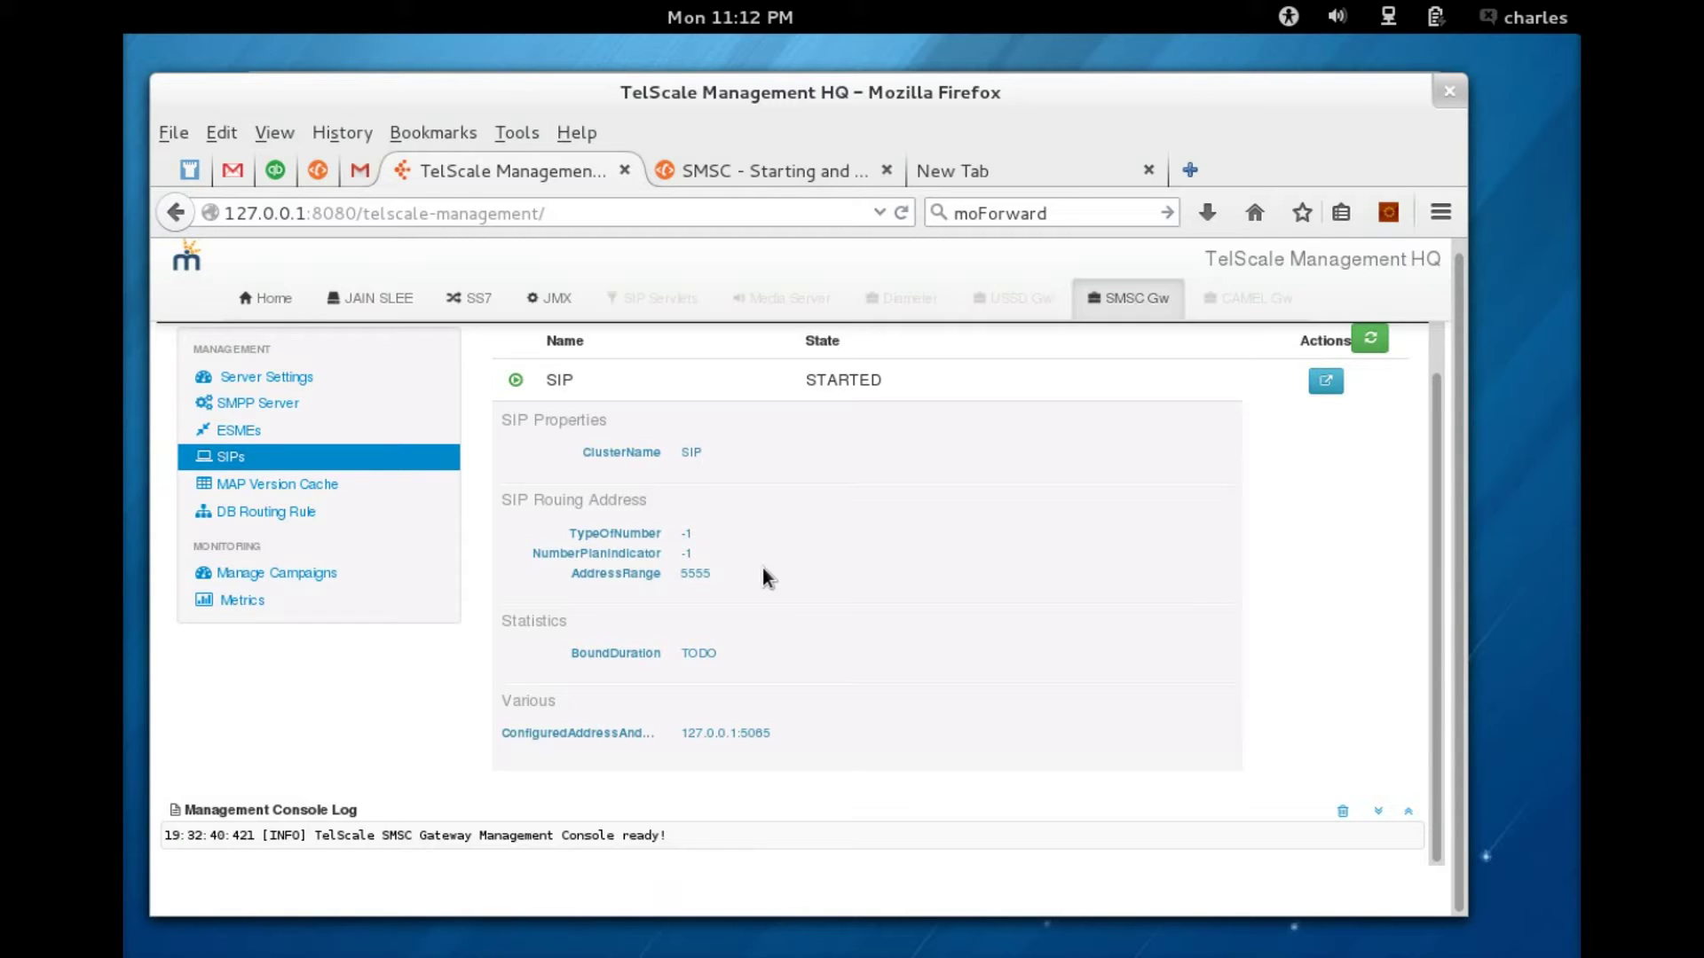
drag(732, 573, 579, 574)
click(744, 583)
drag(802, 737, 679, 743)
click(692, 754)
drag(770, 739, 742, 740)
Switch to the terminal and run the jitsi command to start Jitsi.
click(843, 717)
key(super)
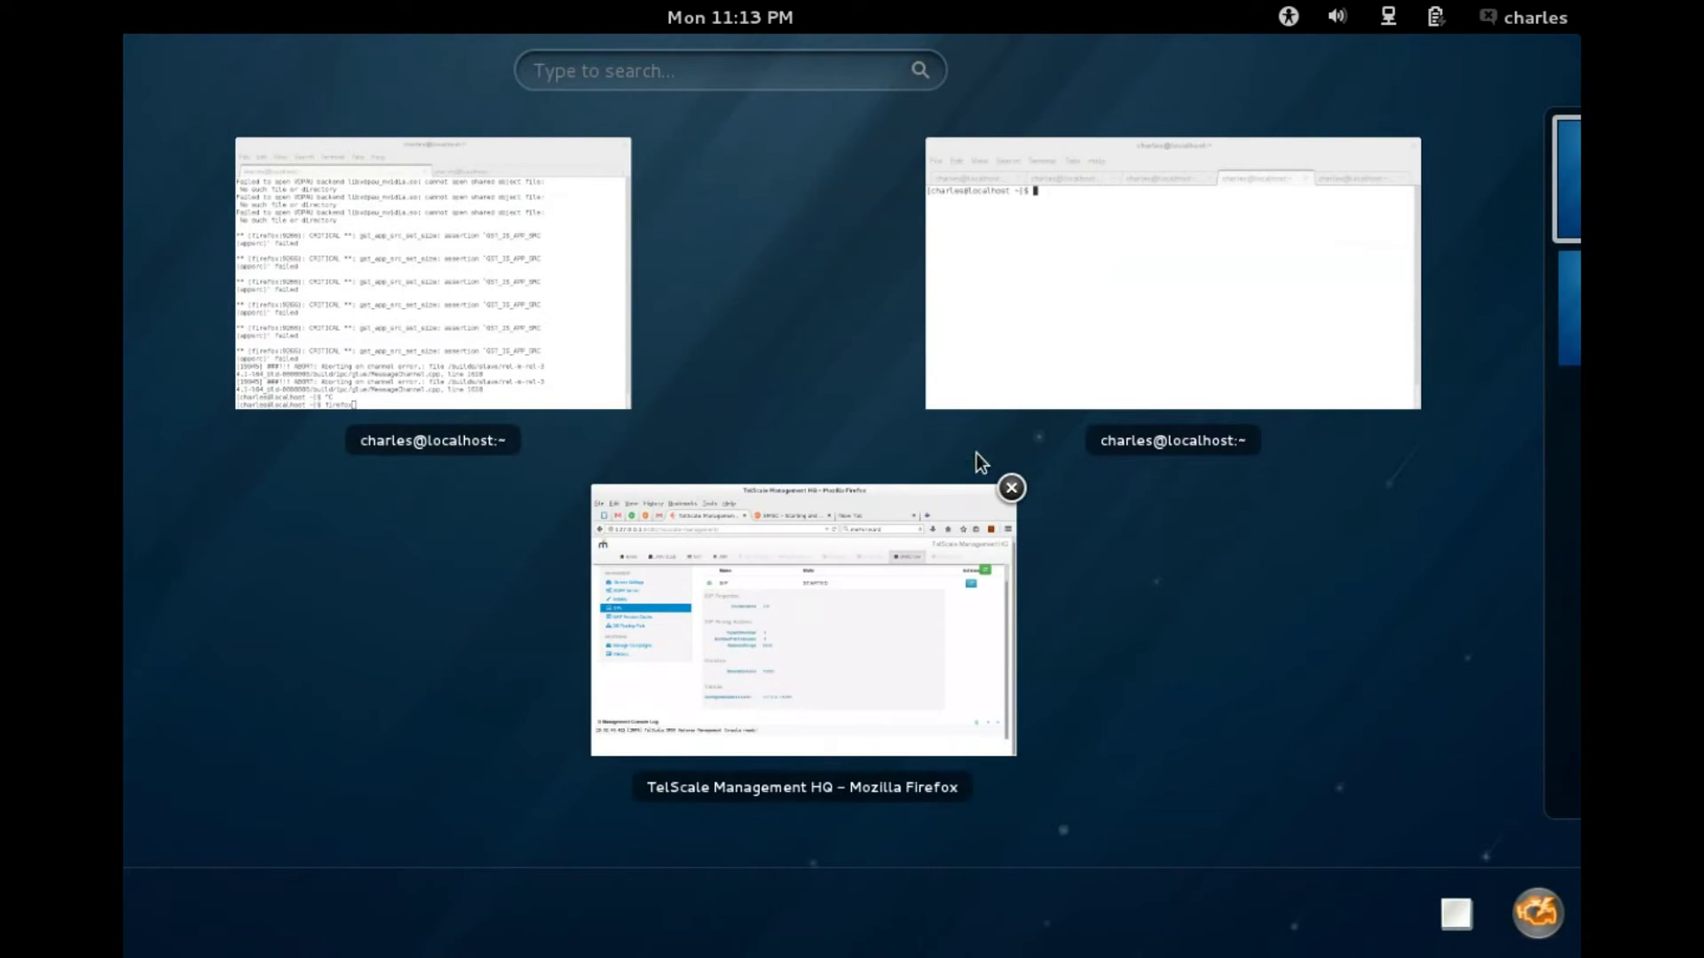
click(1116, 322)
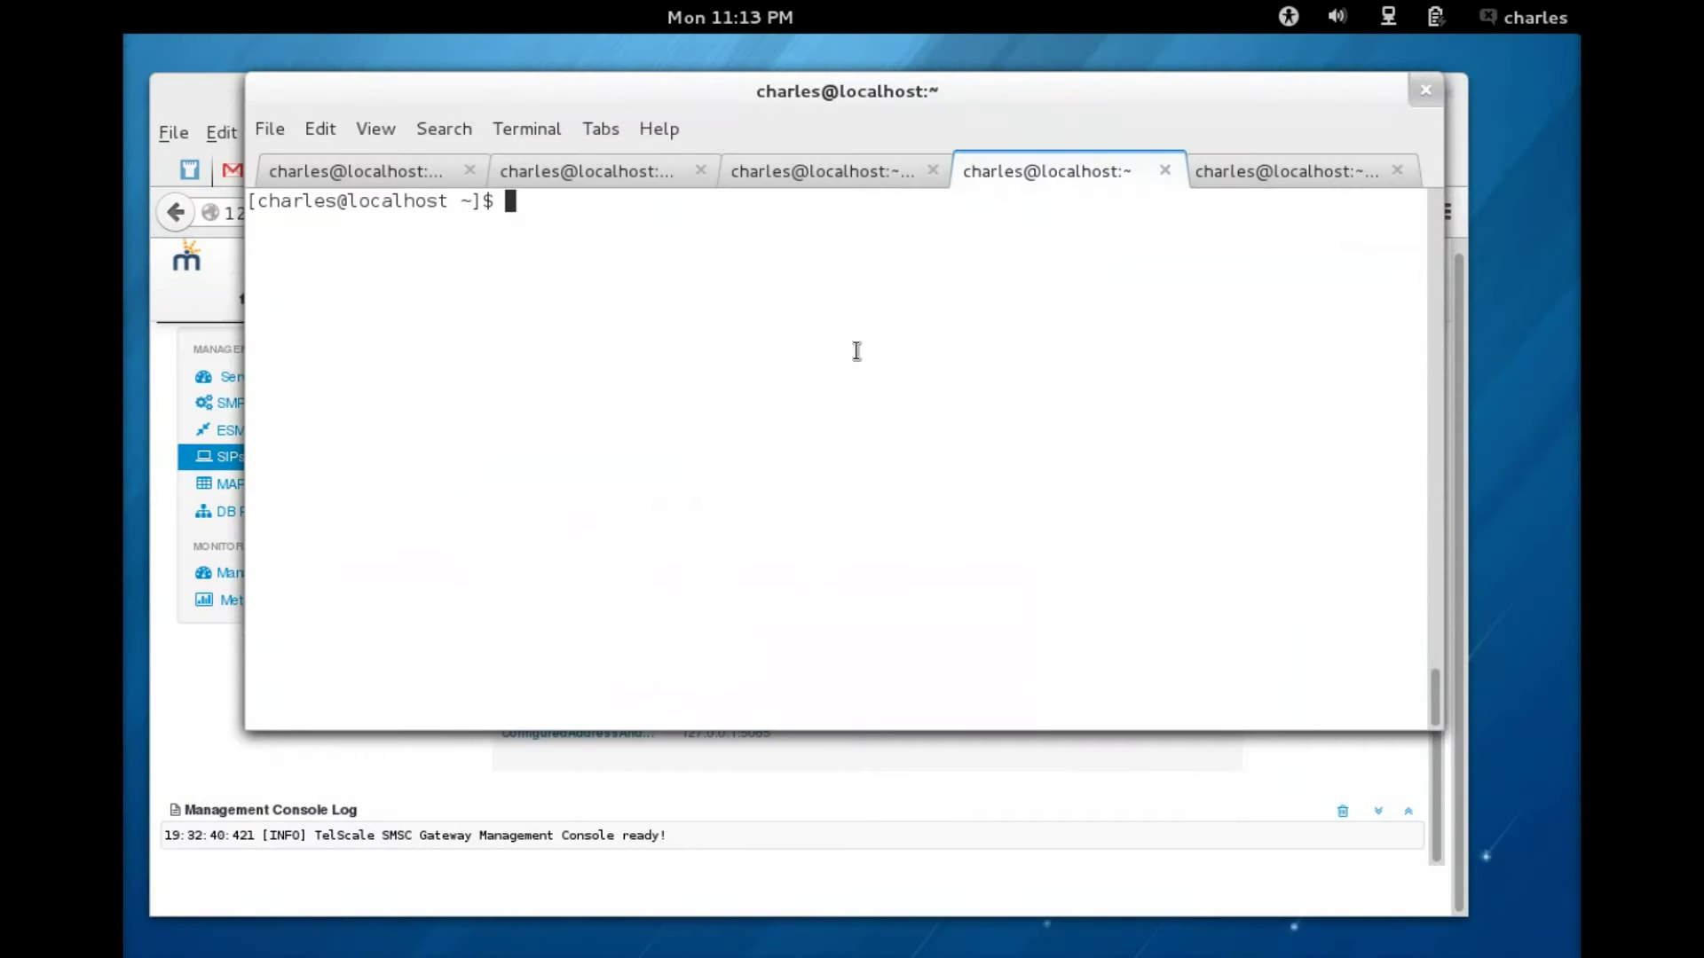
text(jitsi)
key(Return)
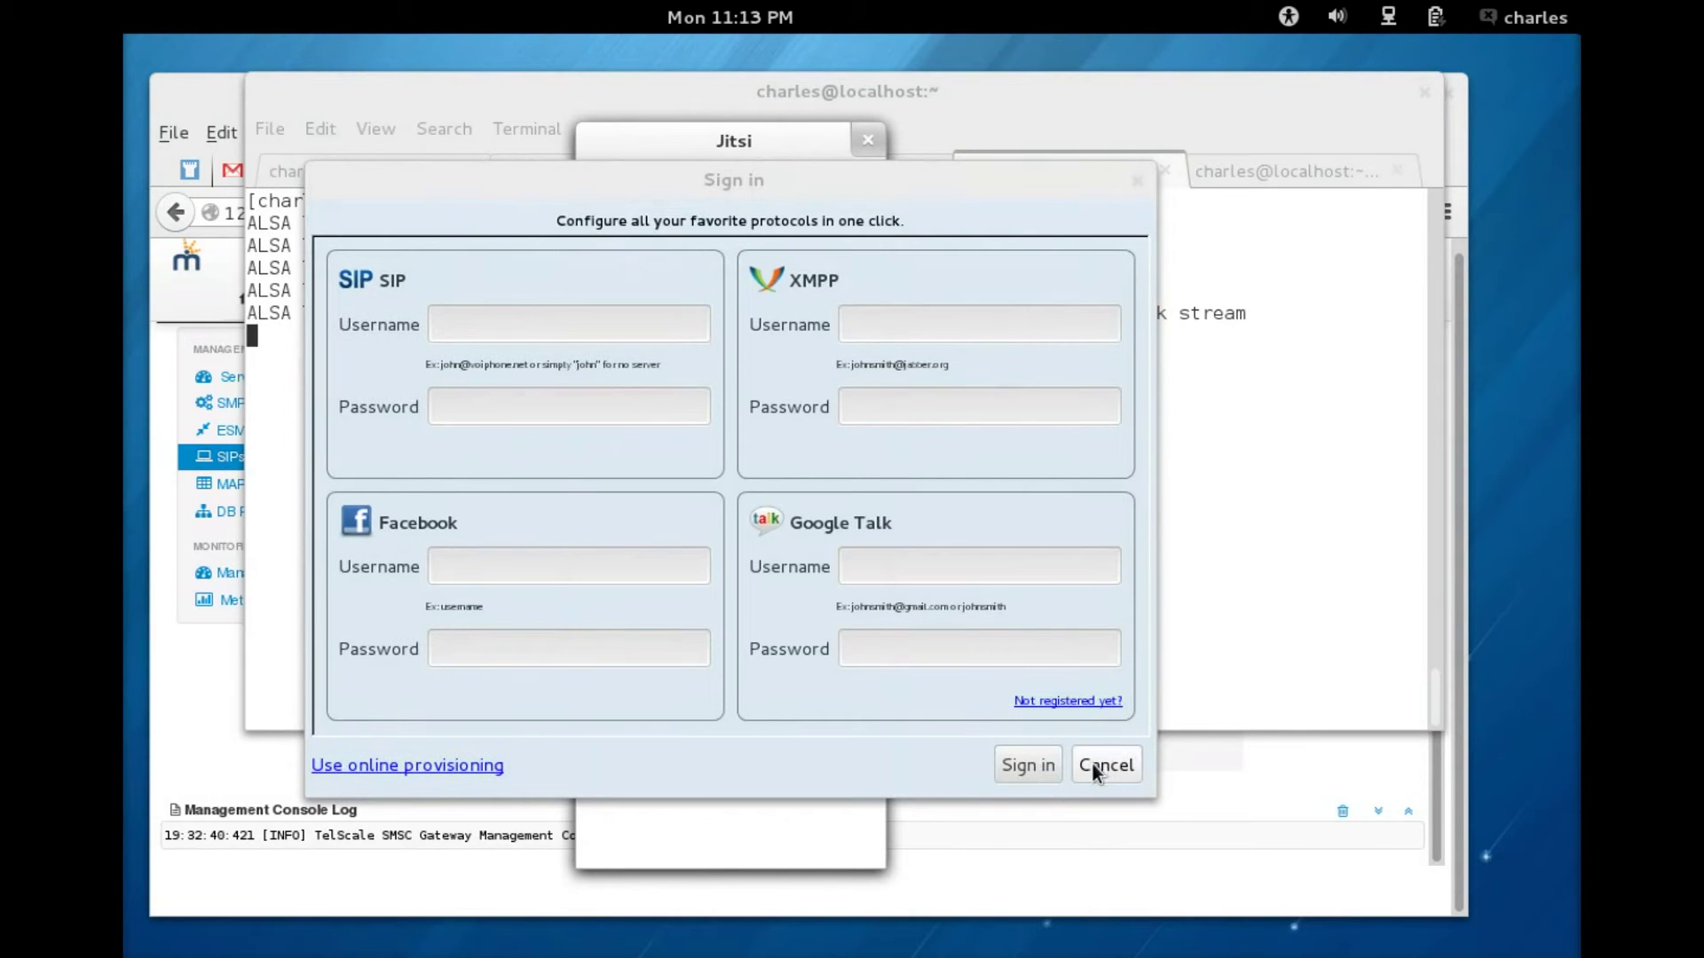
Dismiss the Jitsi sign-in prompt and open Jitsi's Options.
click(1093, 760)
double_click(694, 142)
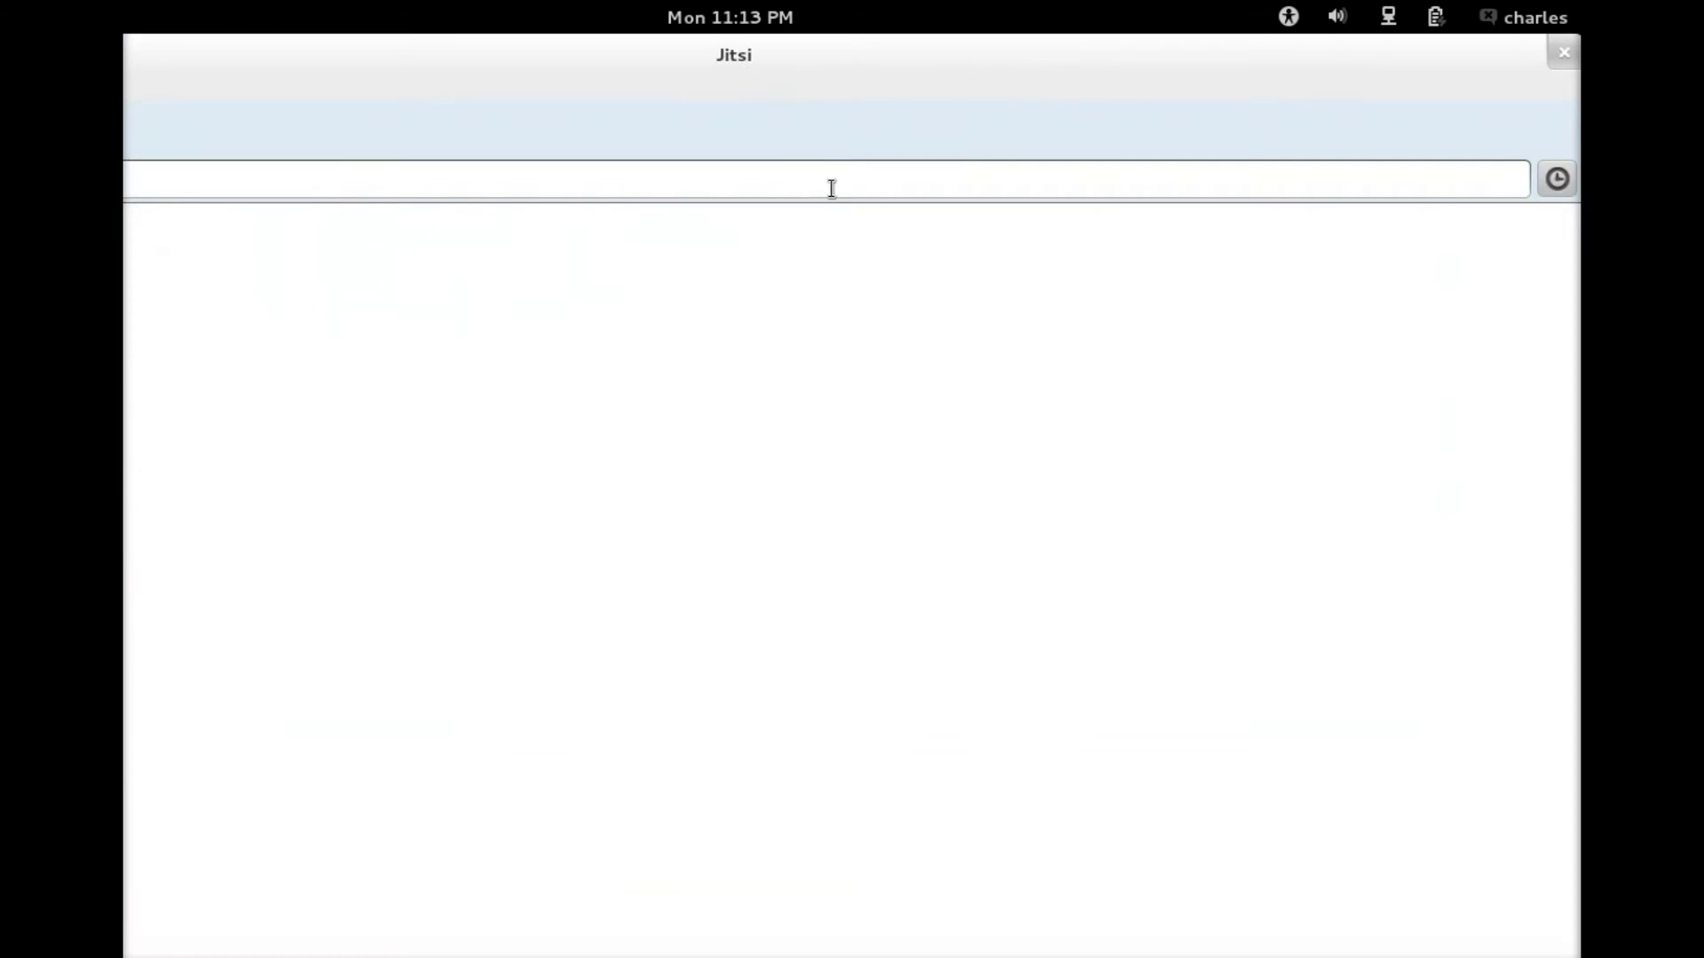
double_click(795, 49)
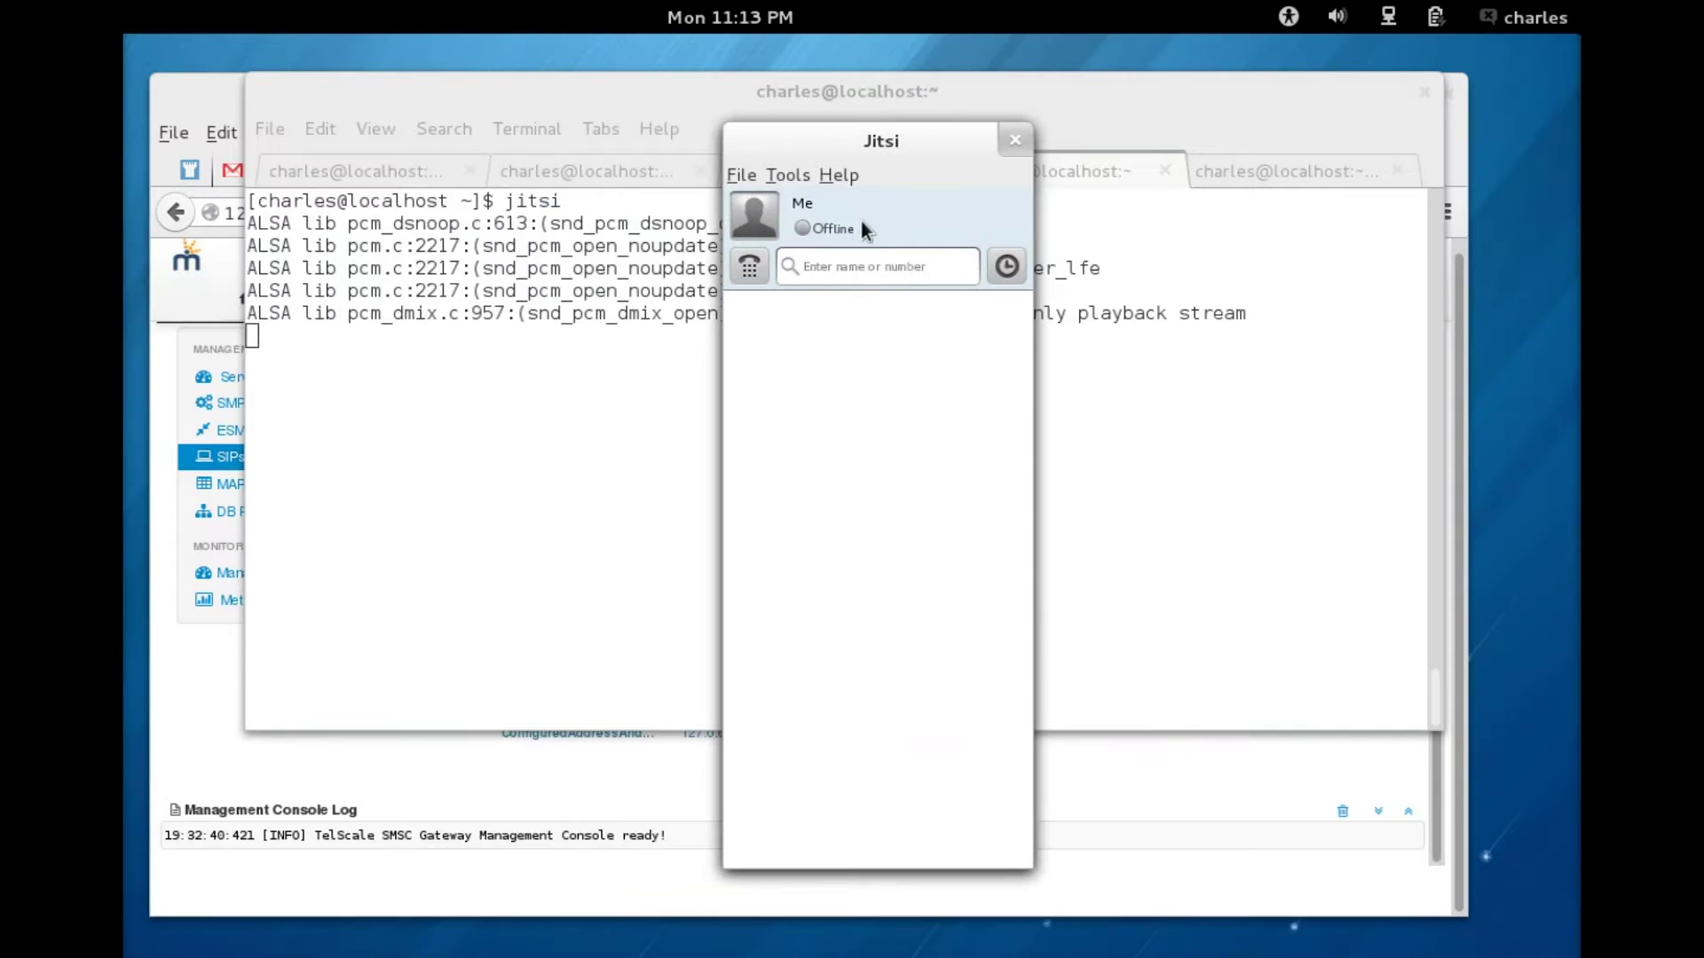
click(795, 178)
click(802, 209)
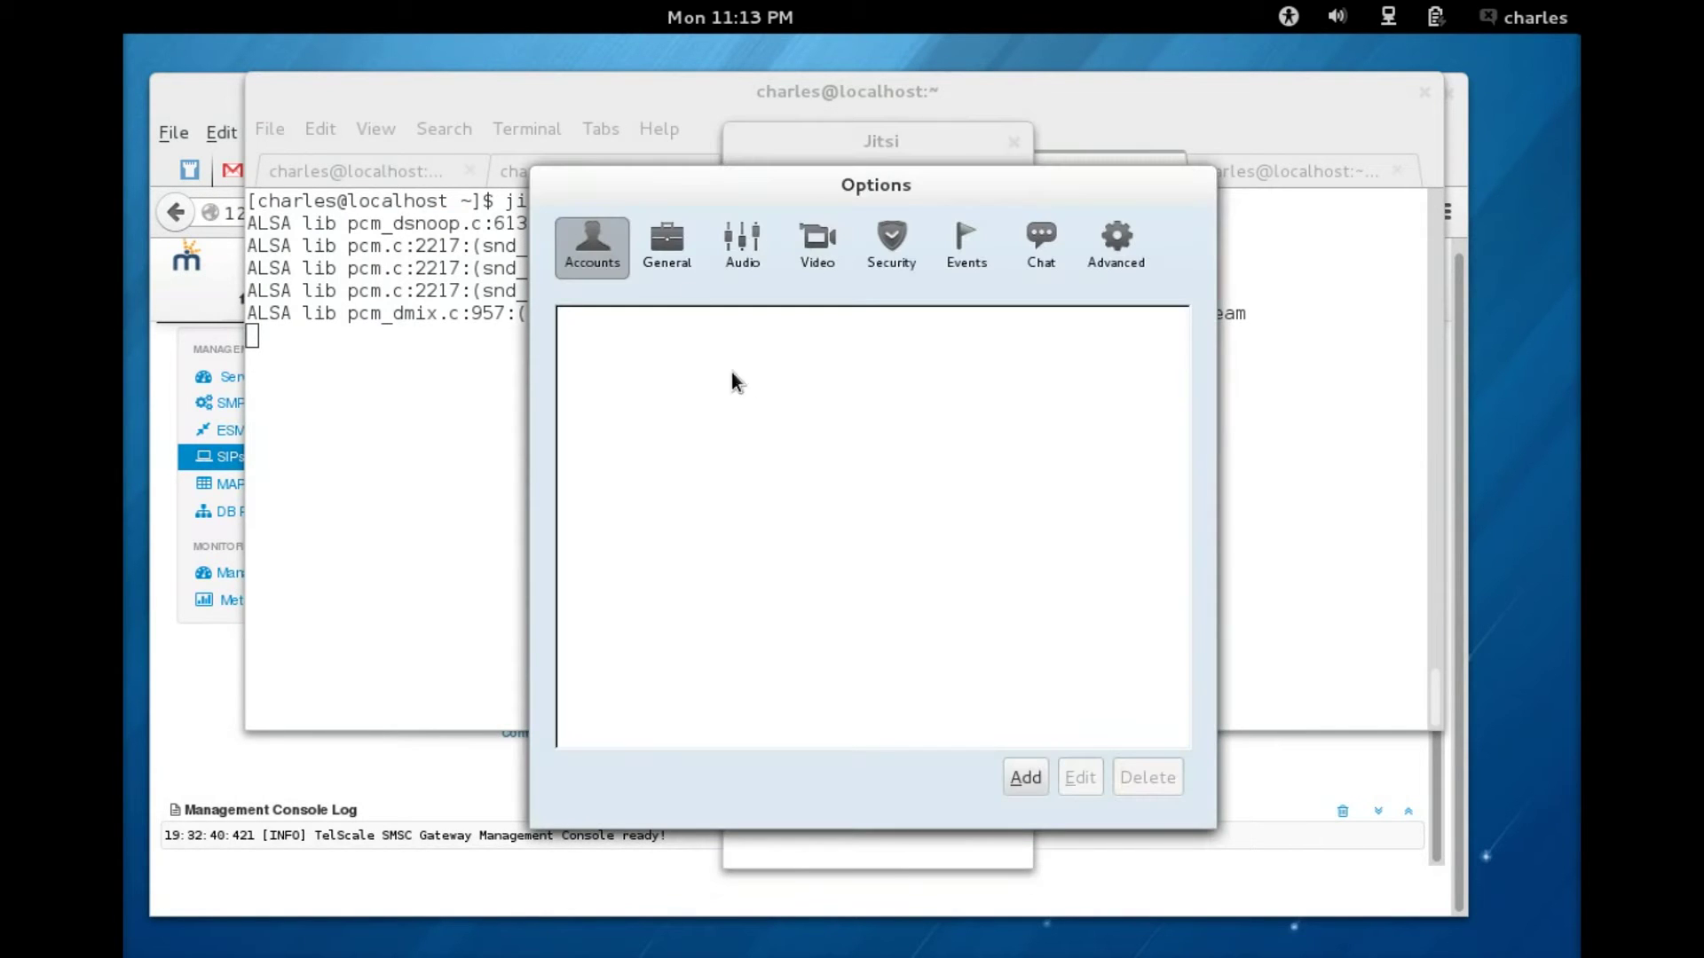
Add a new account with SIP as the network, ready for SIP id 5555.
click(1026, 778)
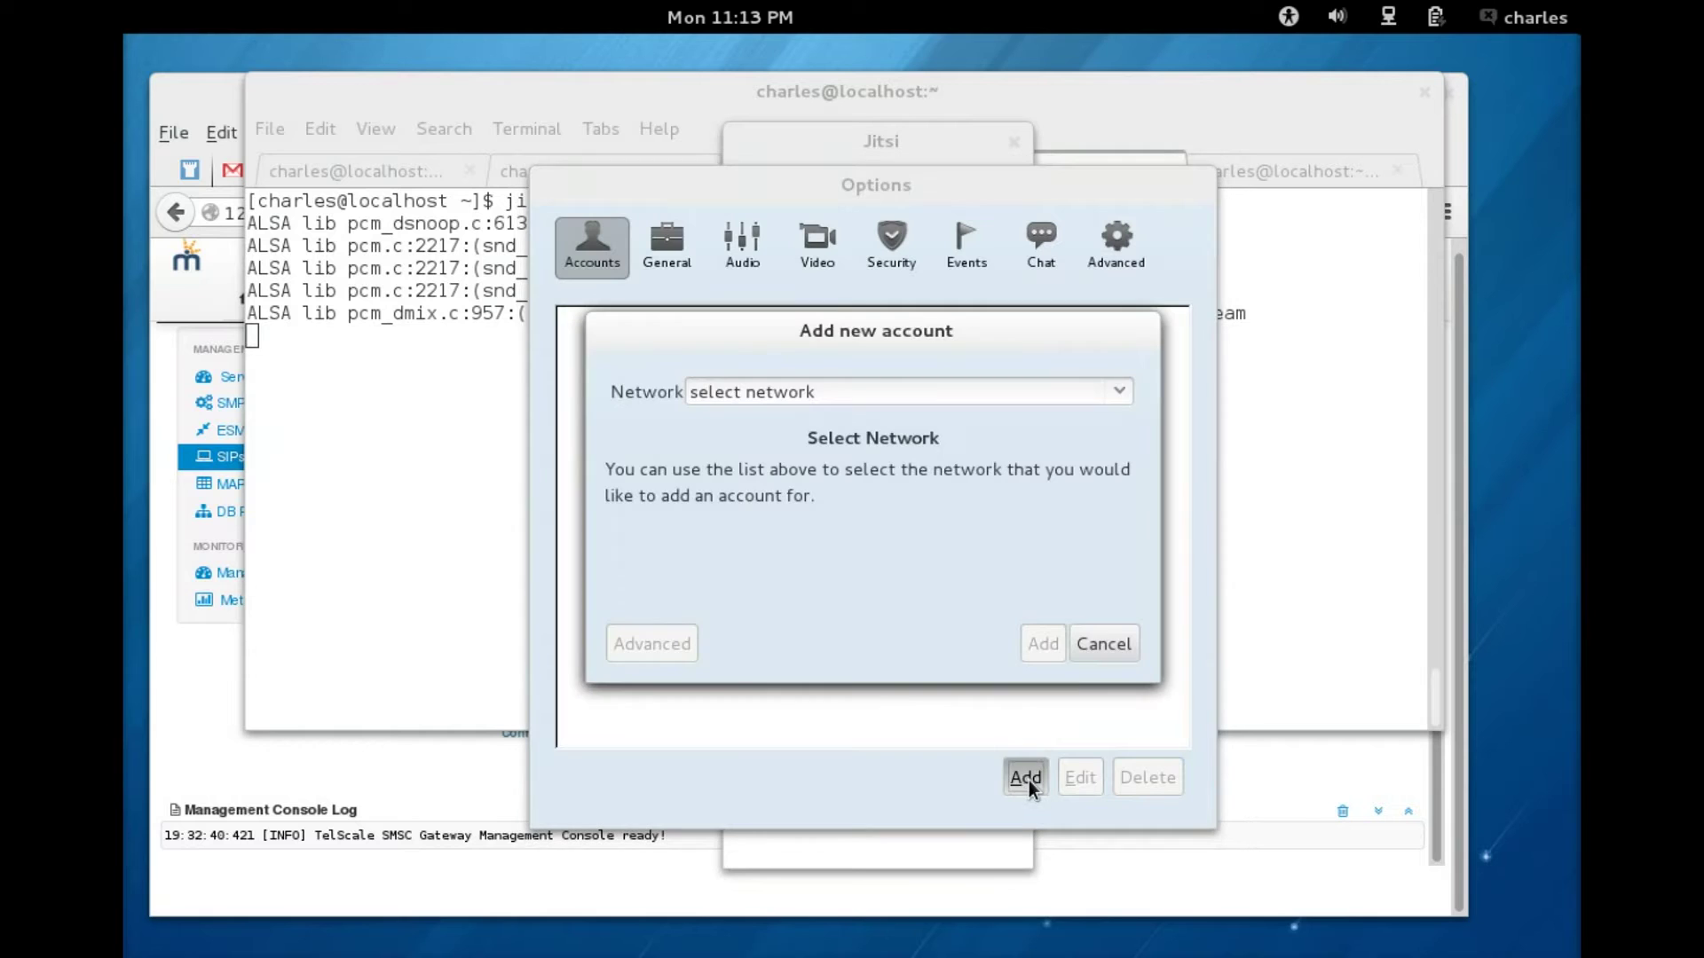
click(763, 390)
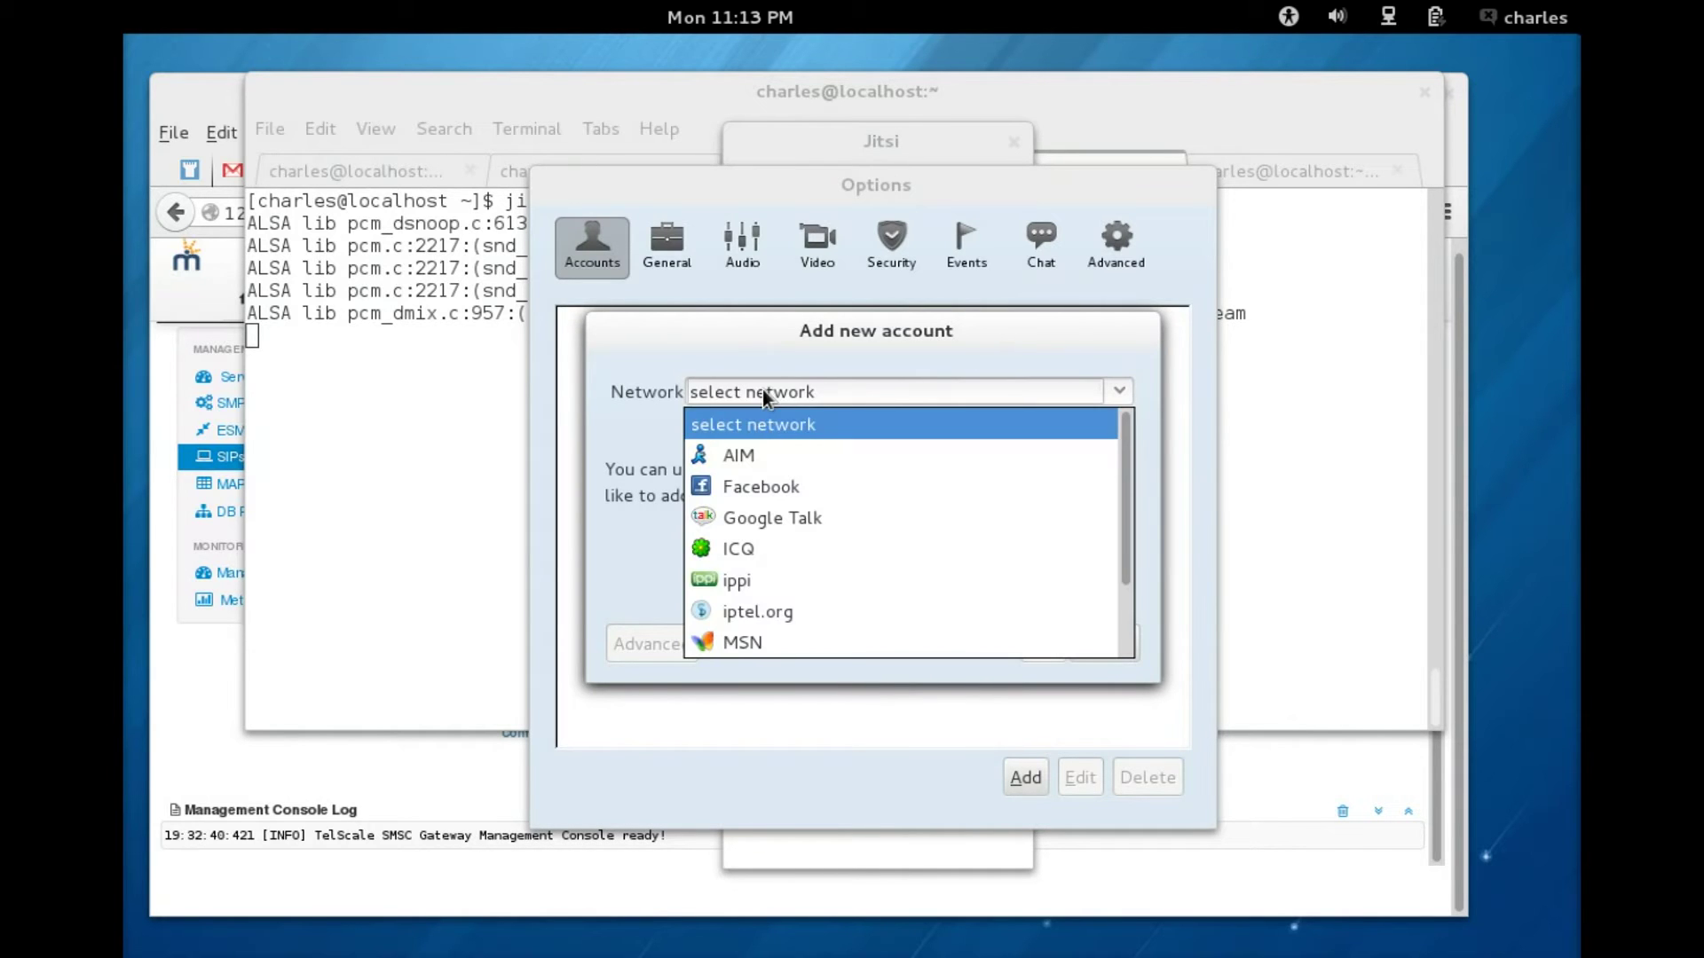
scroll(782, 599, down, 2)
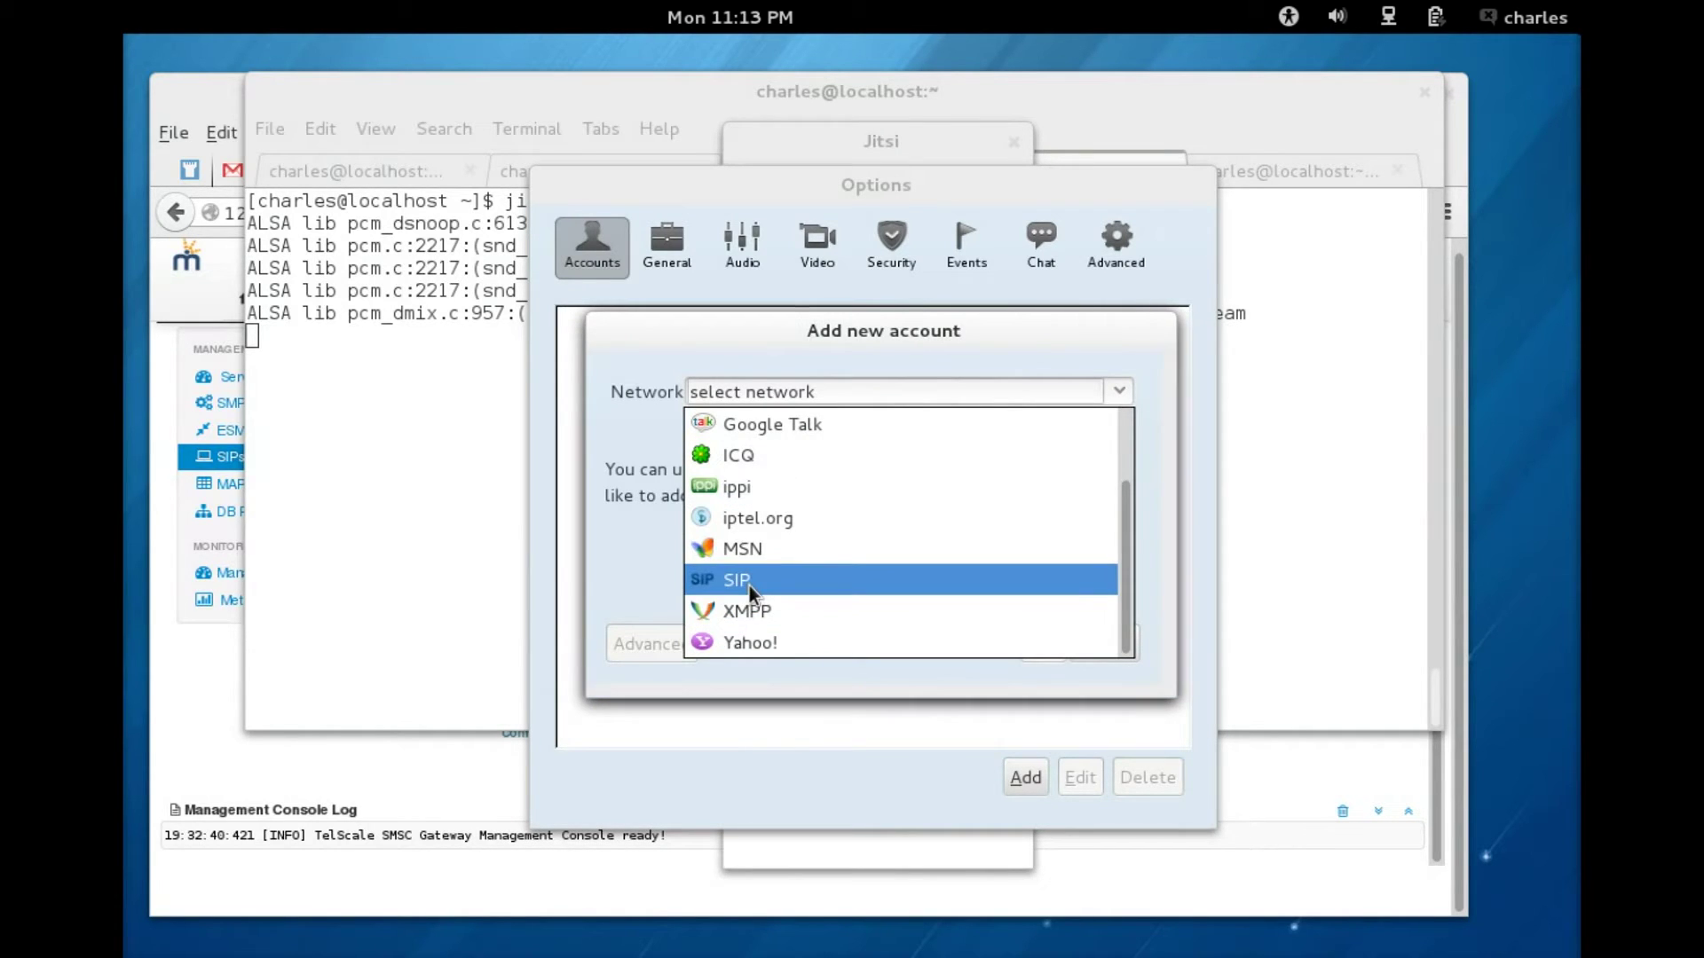
click(749, 582)
click(729, 469)
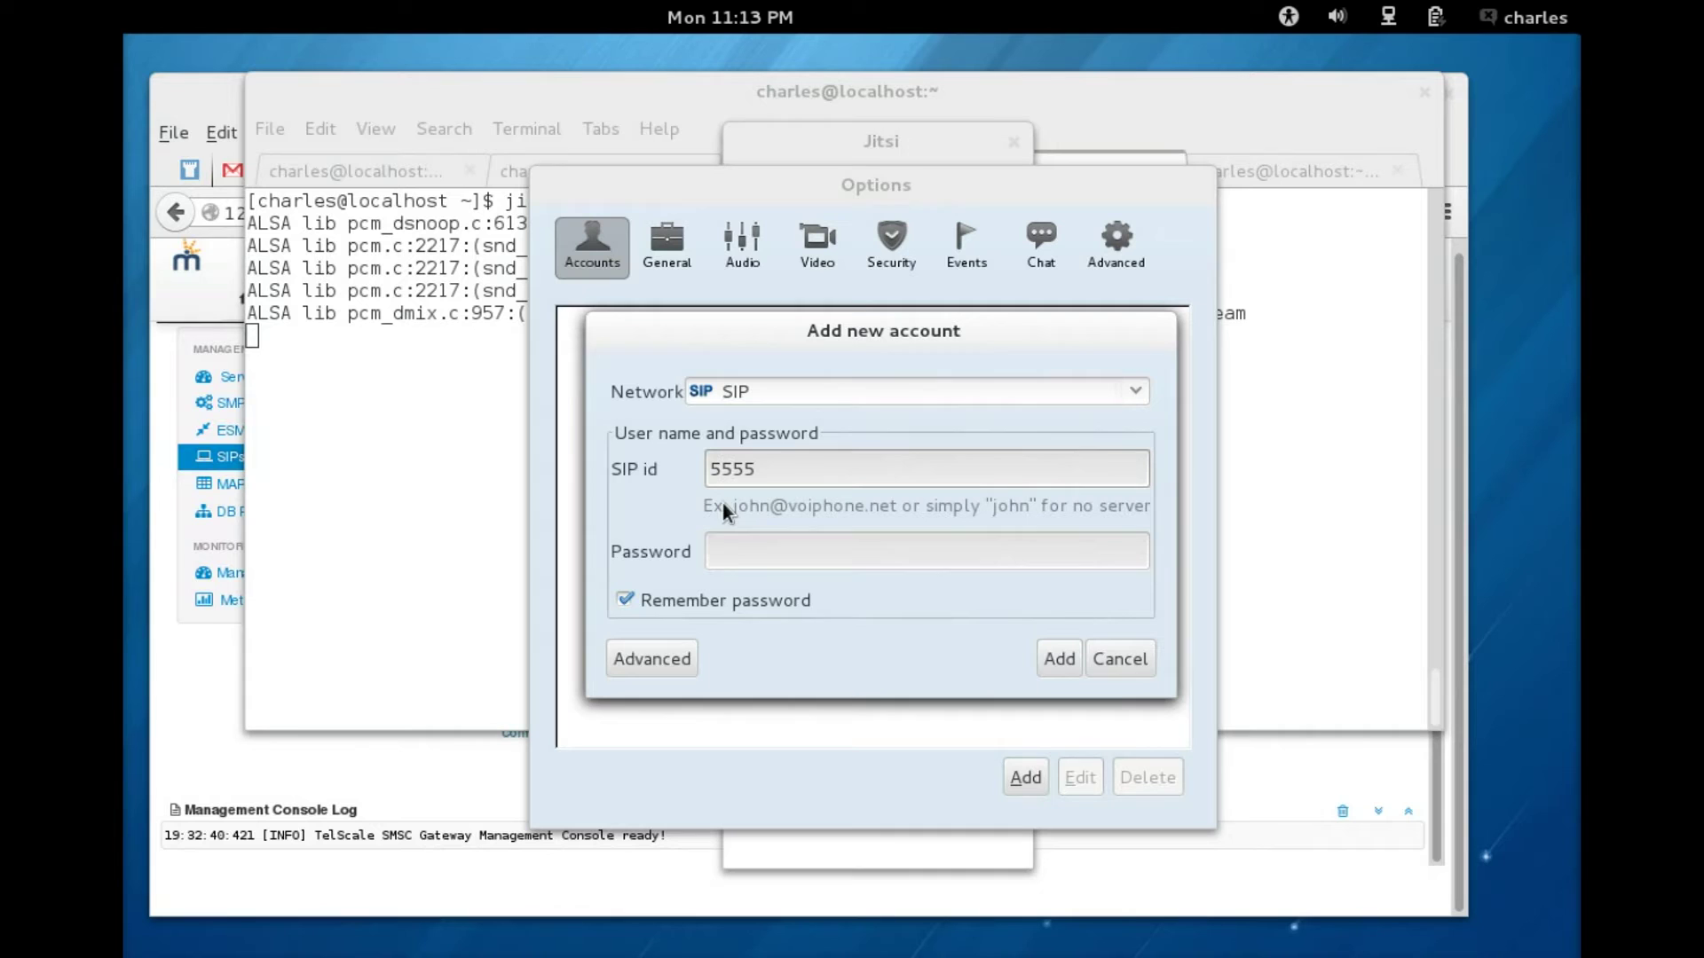
In the account's advanced connection settings, change the port from 5060 to 5065.
click(648, 660)
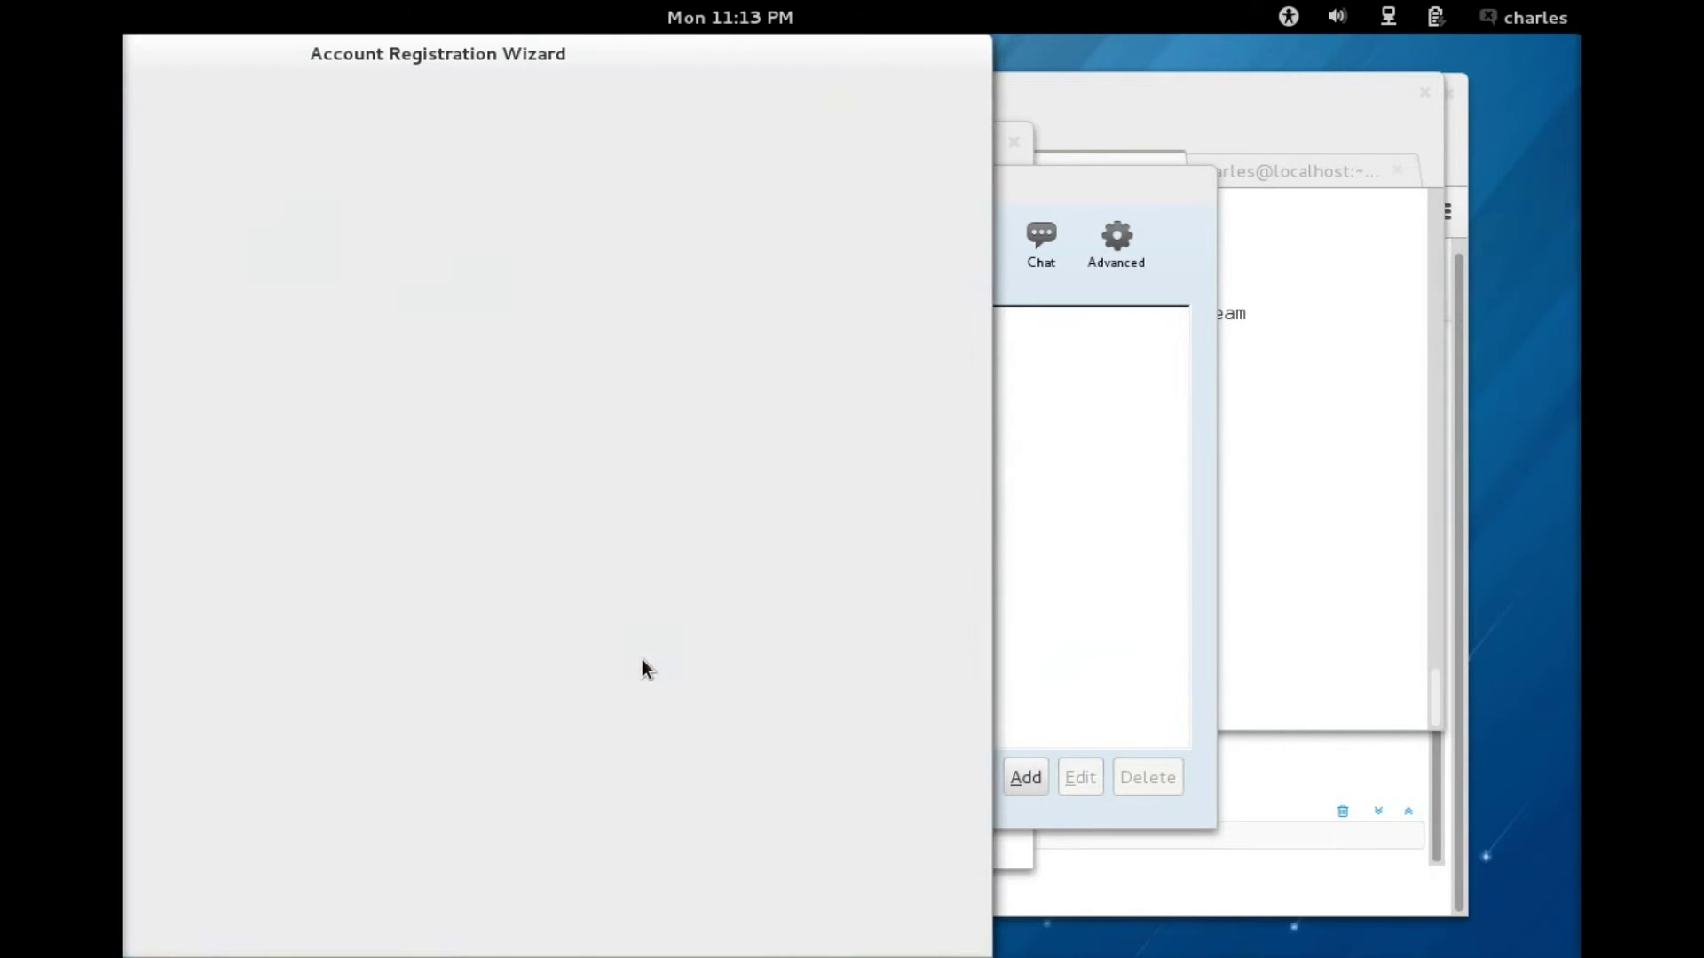
drag(422, 57, 791, 103)
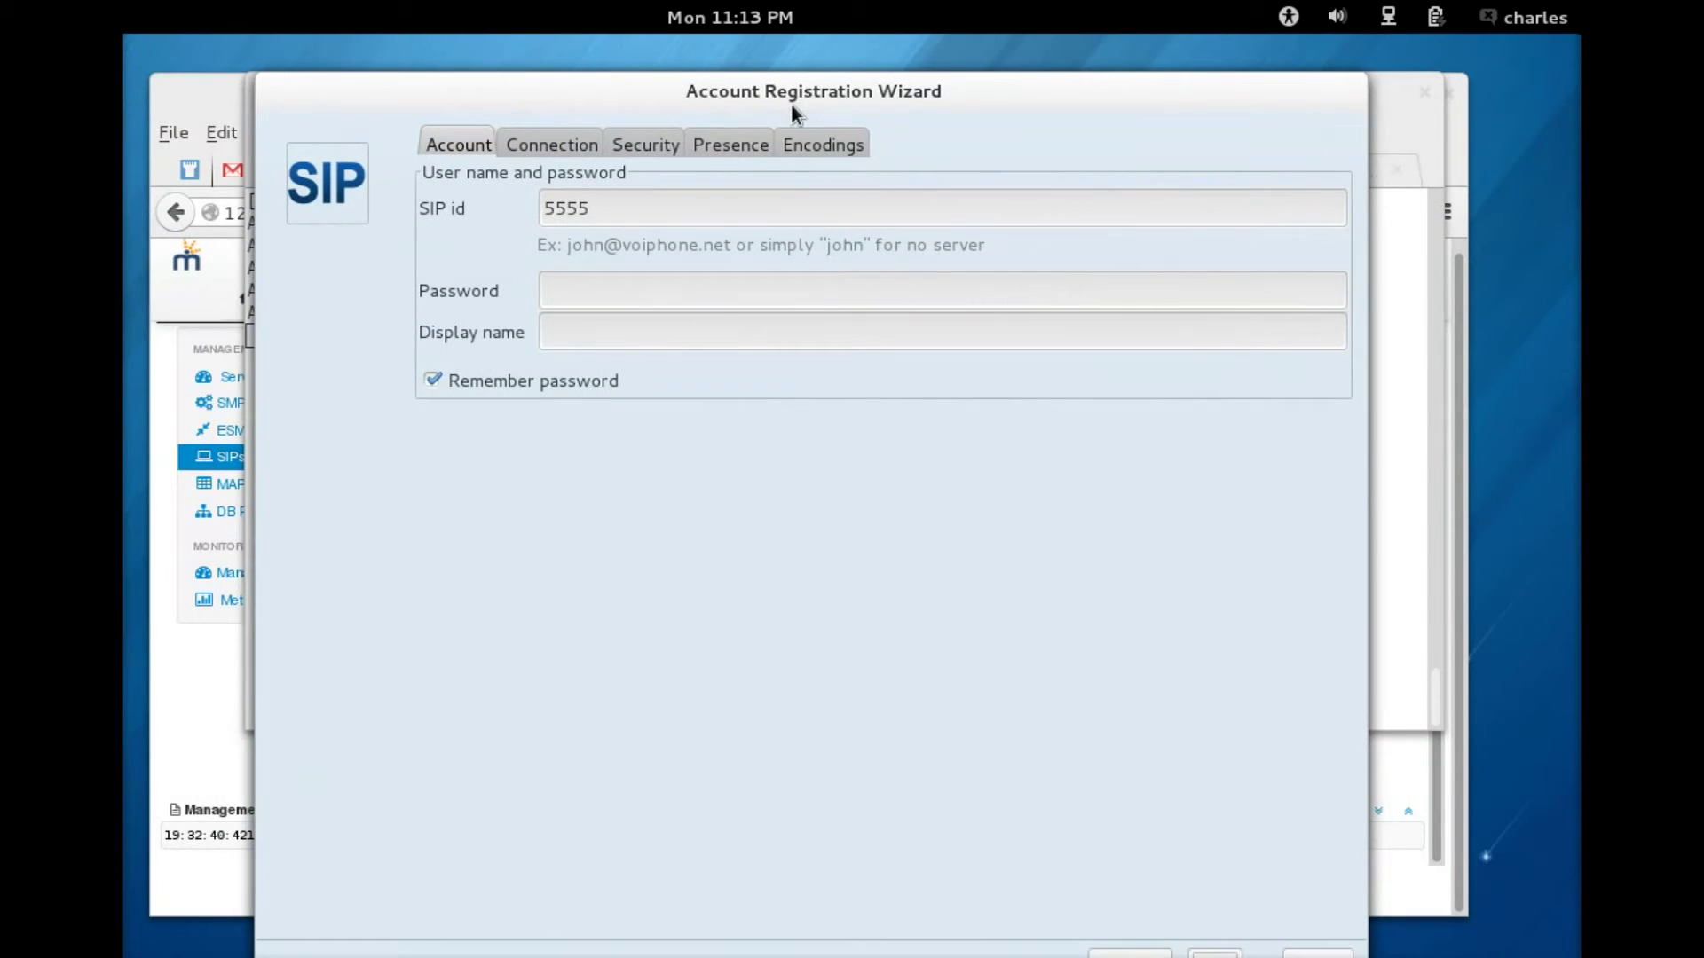
click(554, 143)
click(1314, 192)
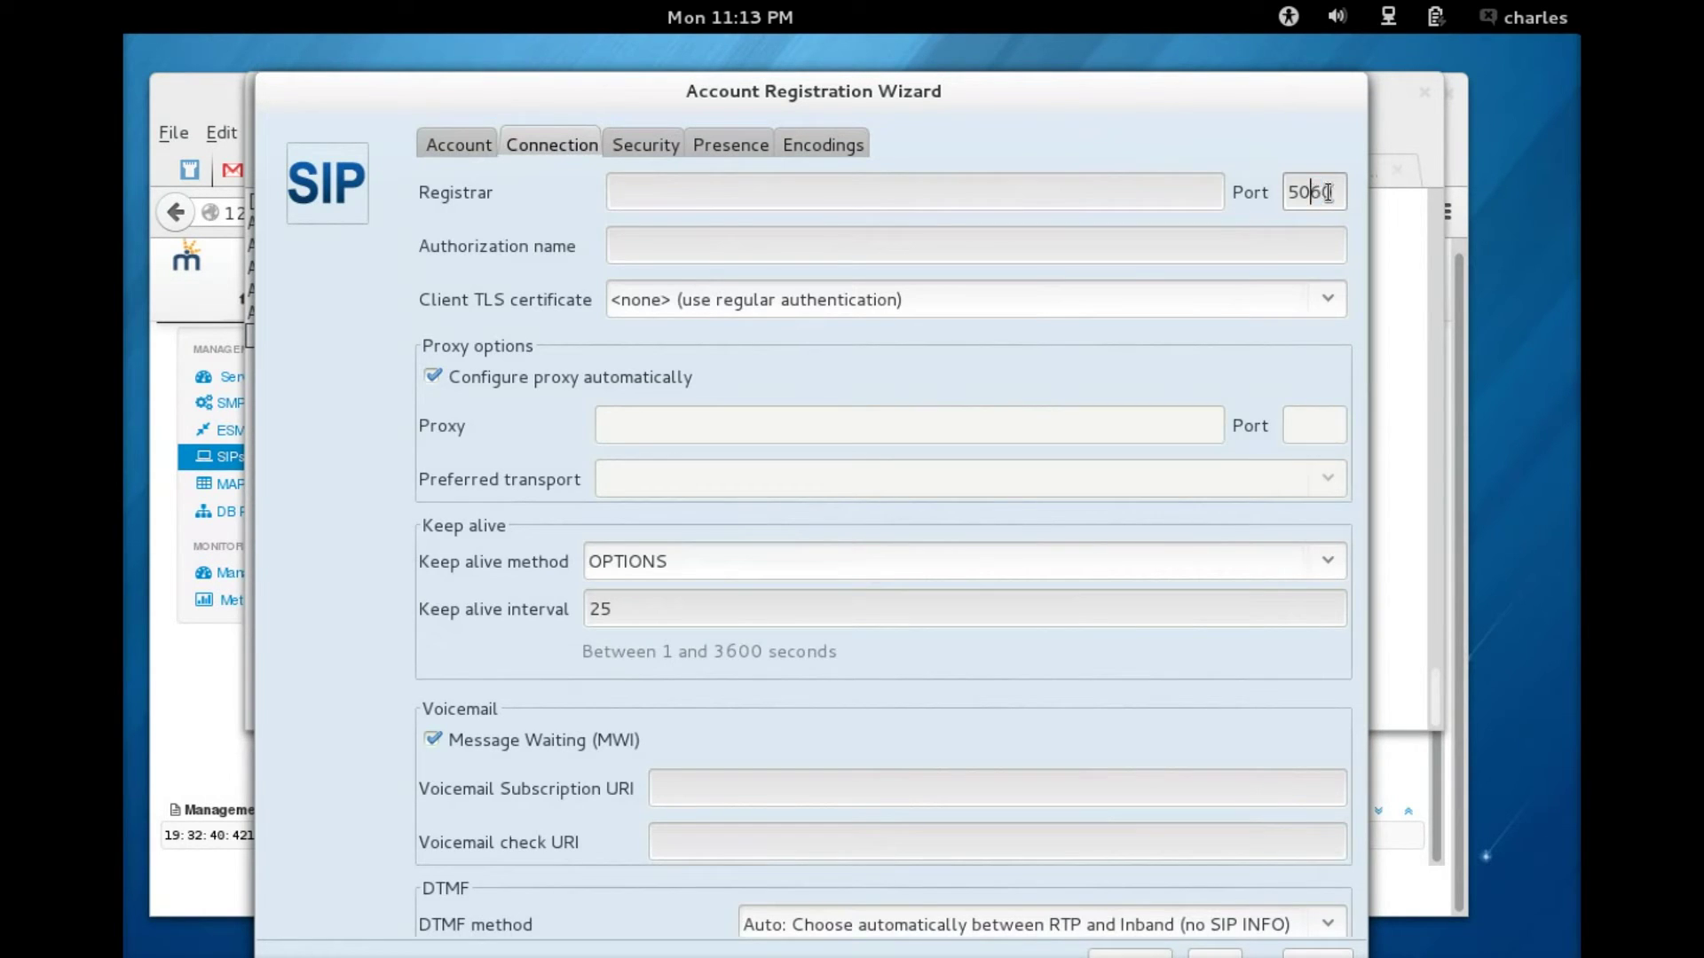
drag(1314, 192, 1326, 193)
text(65)
click(983, 191)
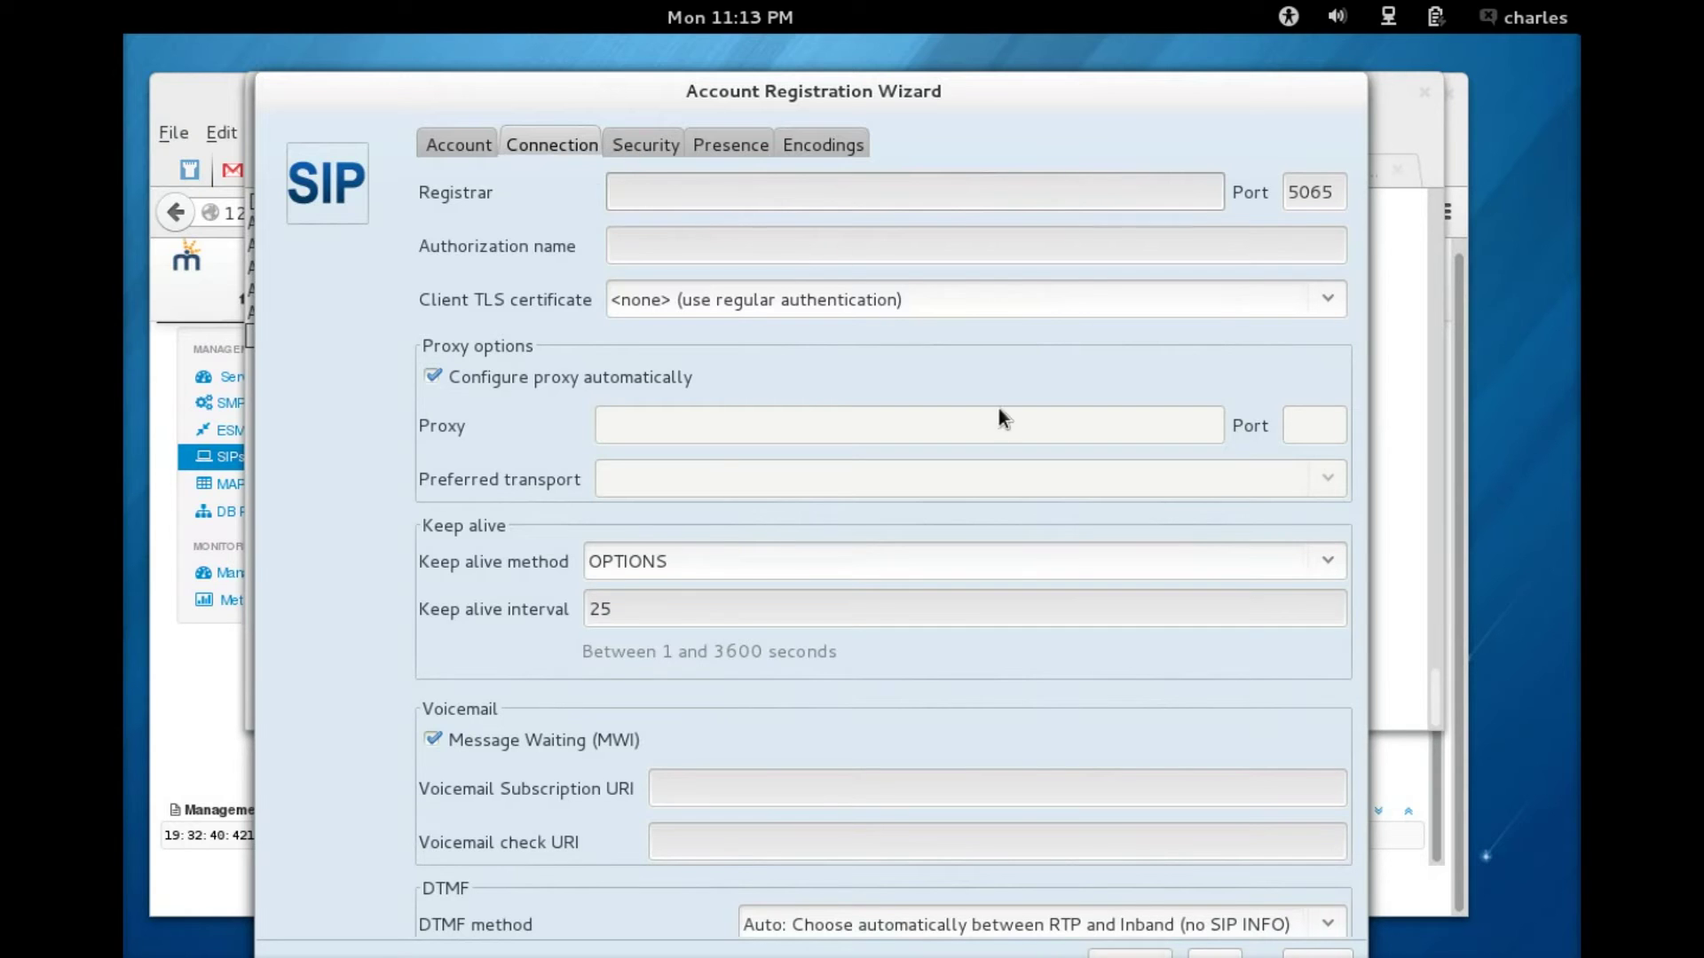
Proceed to the summary and sign in the 5555 SIP account.
drag(1045, 91, 1017, 55)
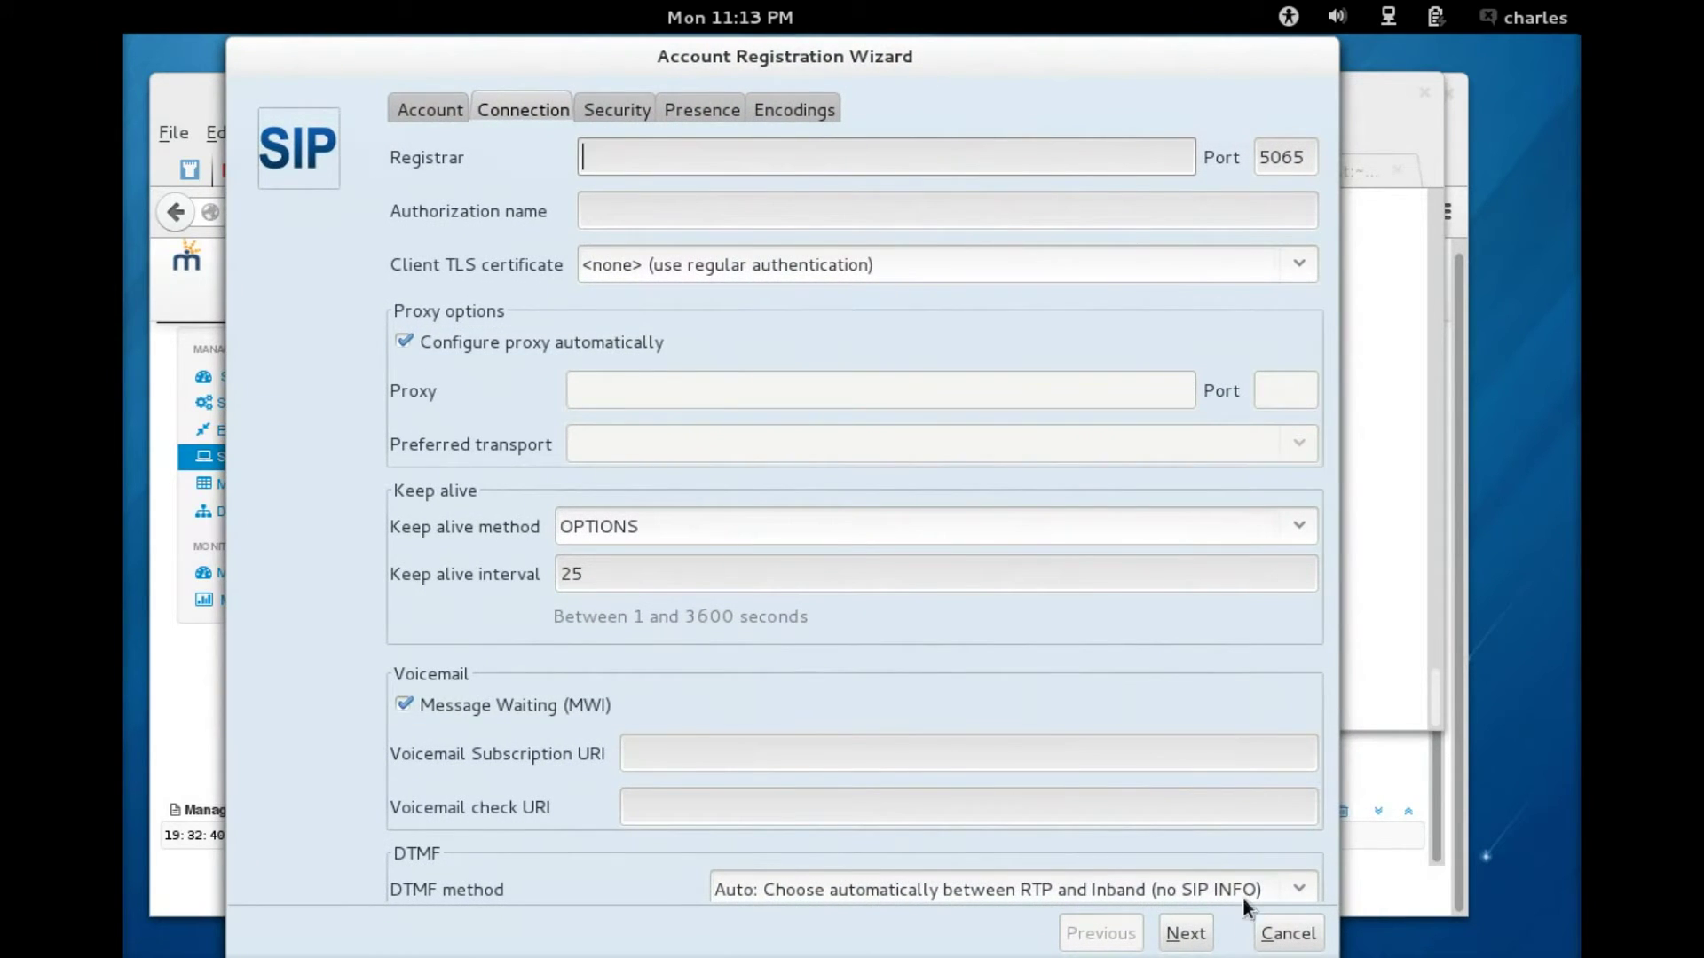
click(1192, 939)
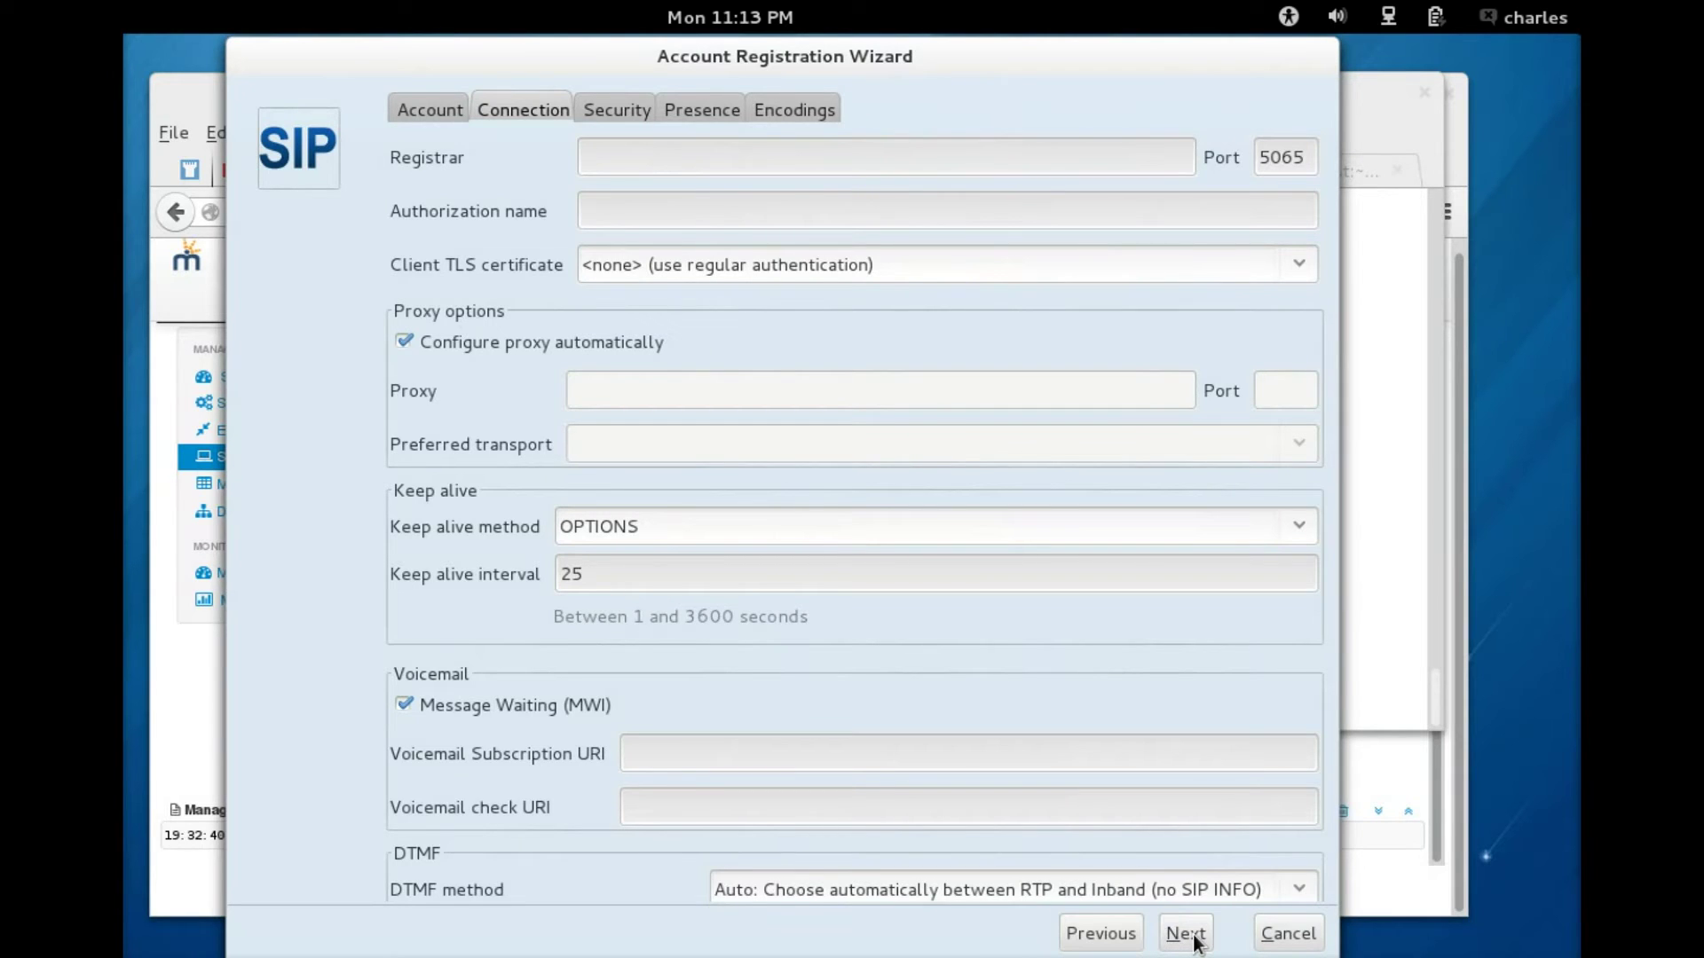
click(1192, 940)
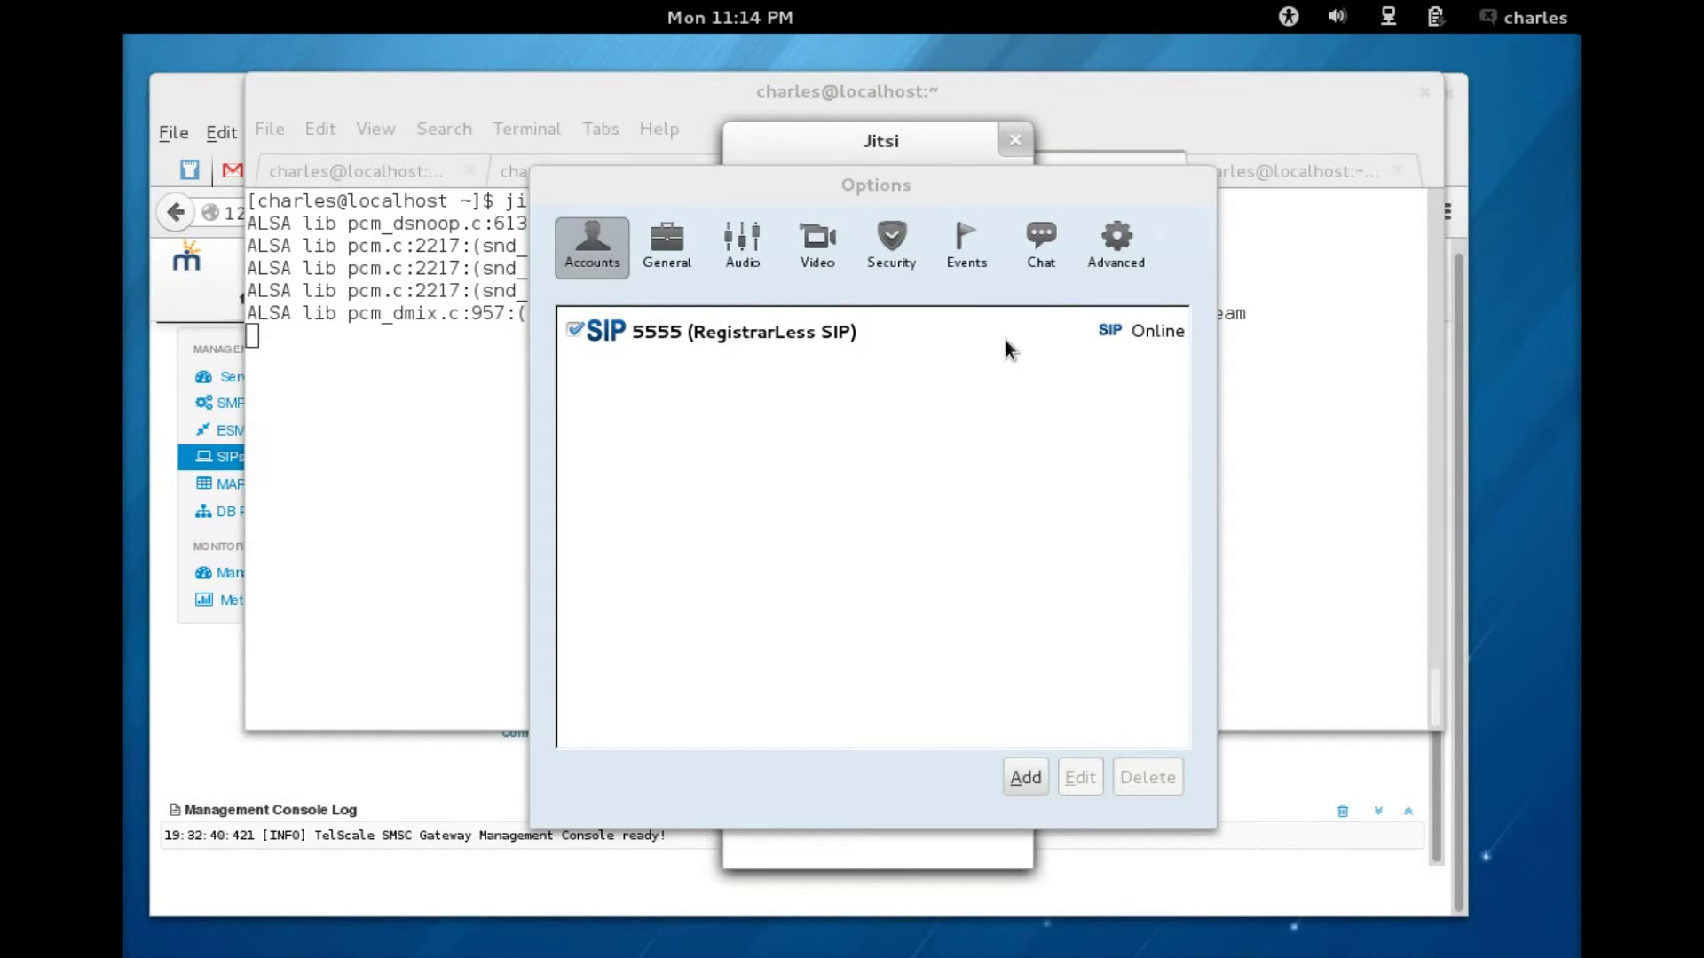
Change the advanced SIP client port to 5065.
click(830, 344)
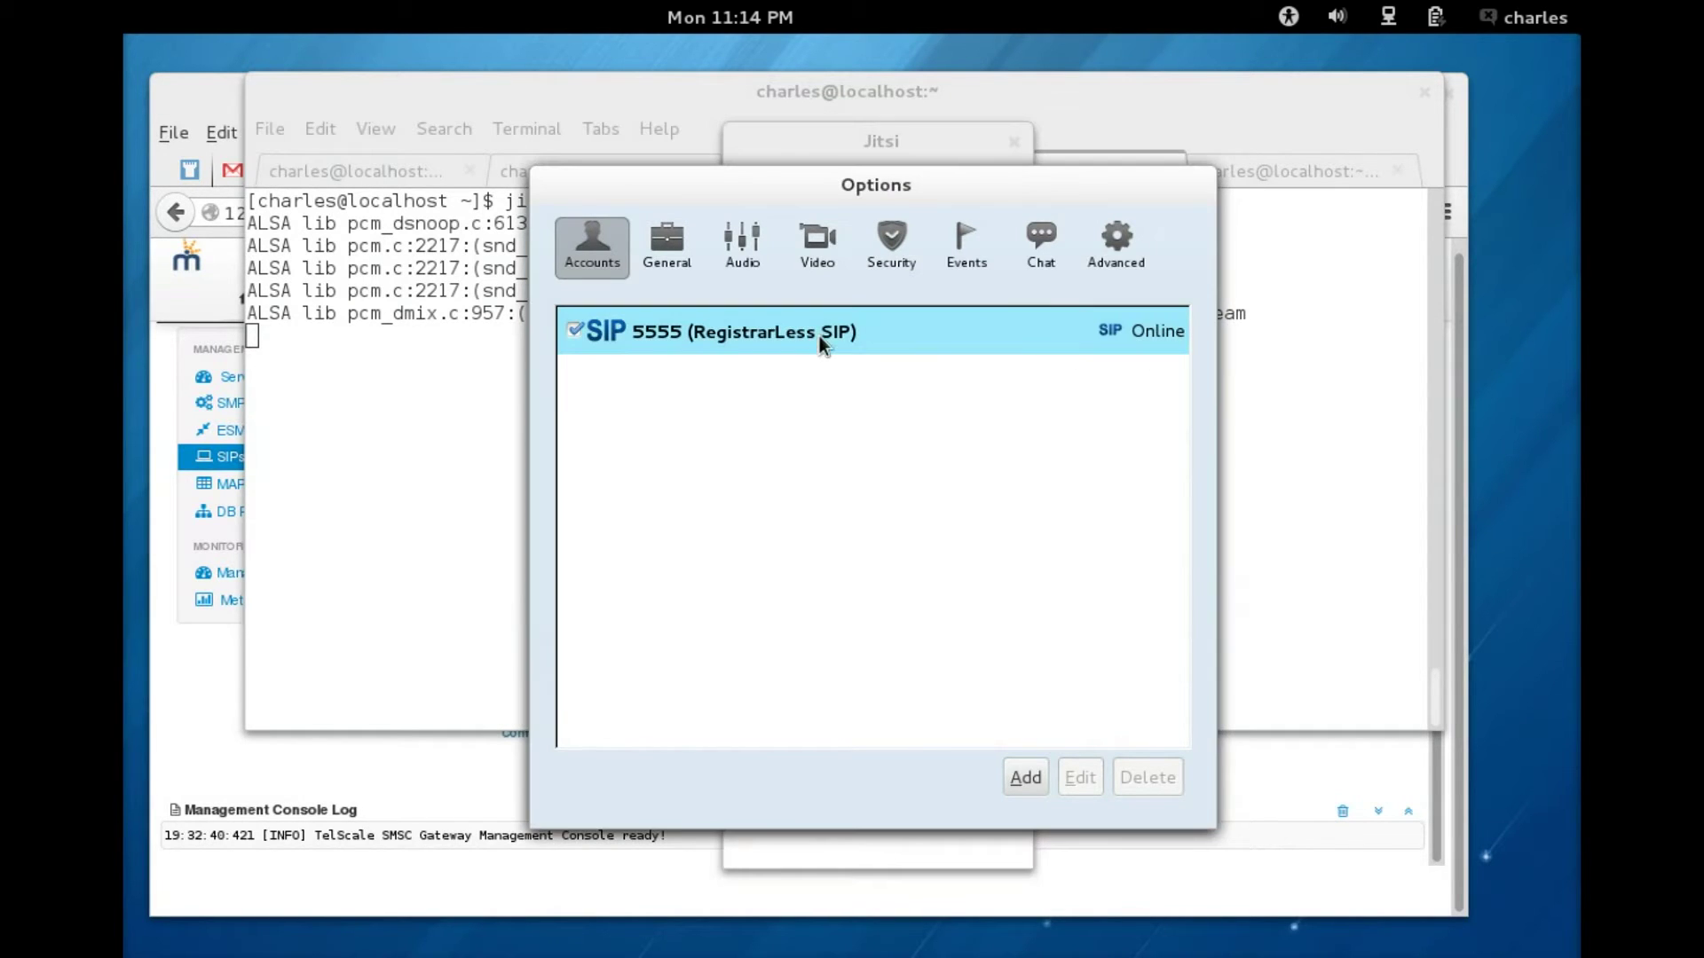
click(1114, 238)
click(575, 480)
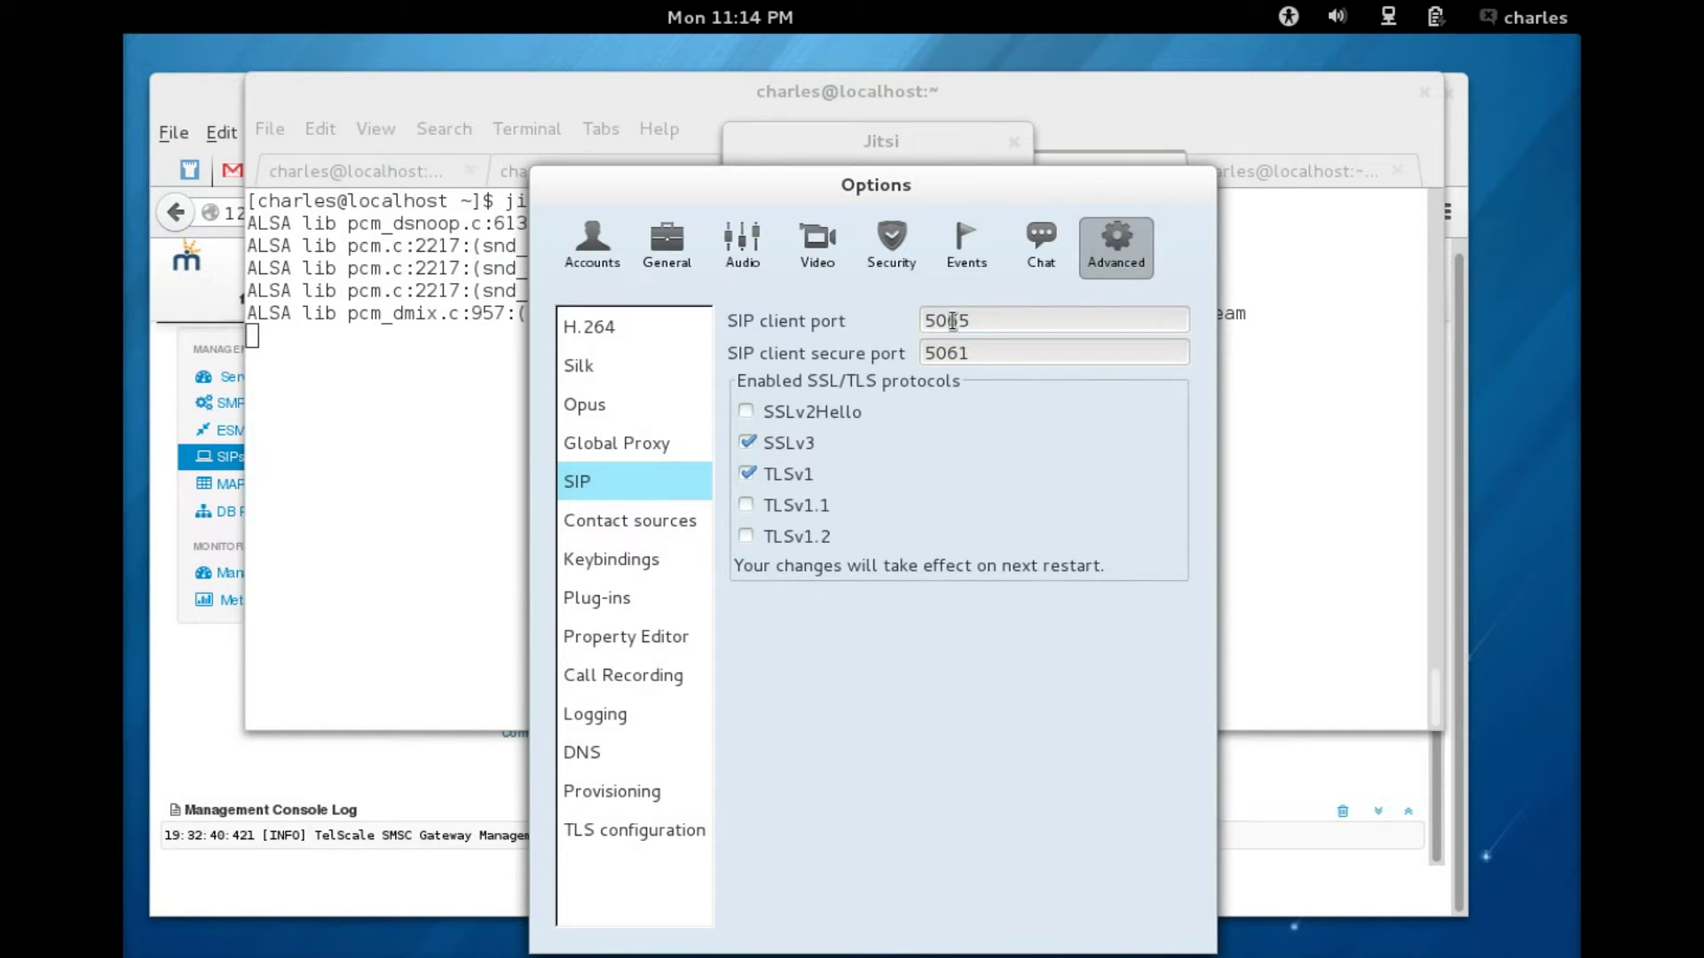
drag(976, 319, 952, 319)
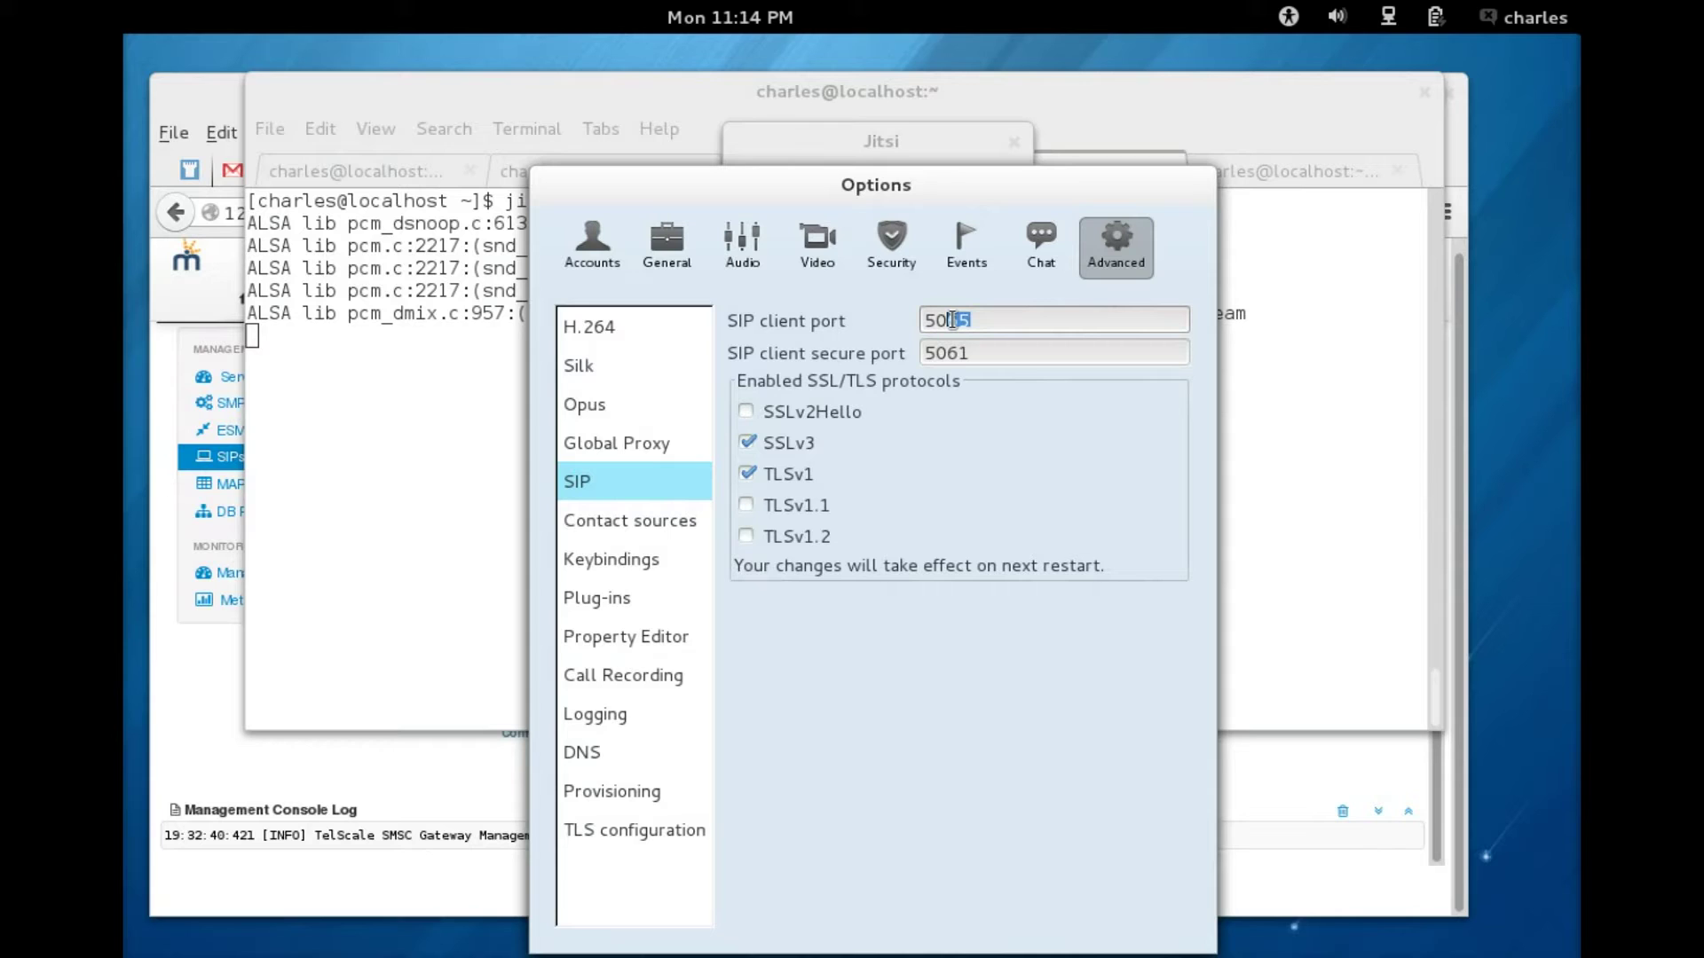
text(65)
Close the Options dialog and move the Jitsi window to the right.
drag(980, 194, 982, 128)
right_click(1101, 116)
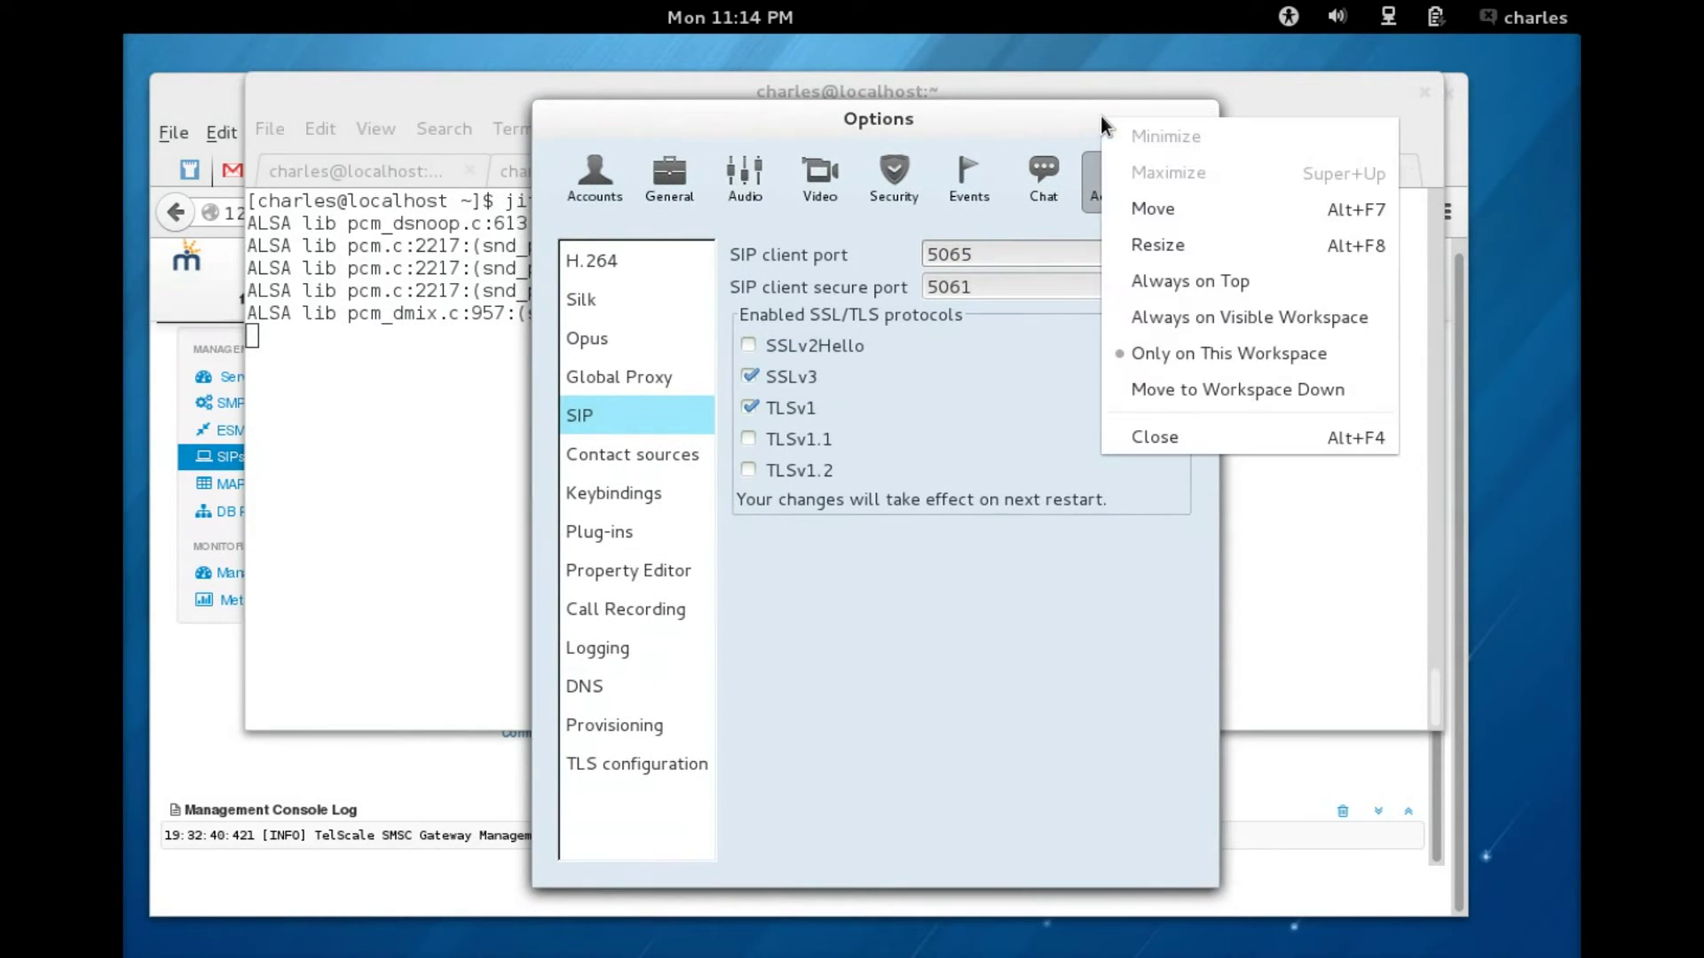
click(1156, 436)
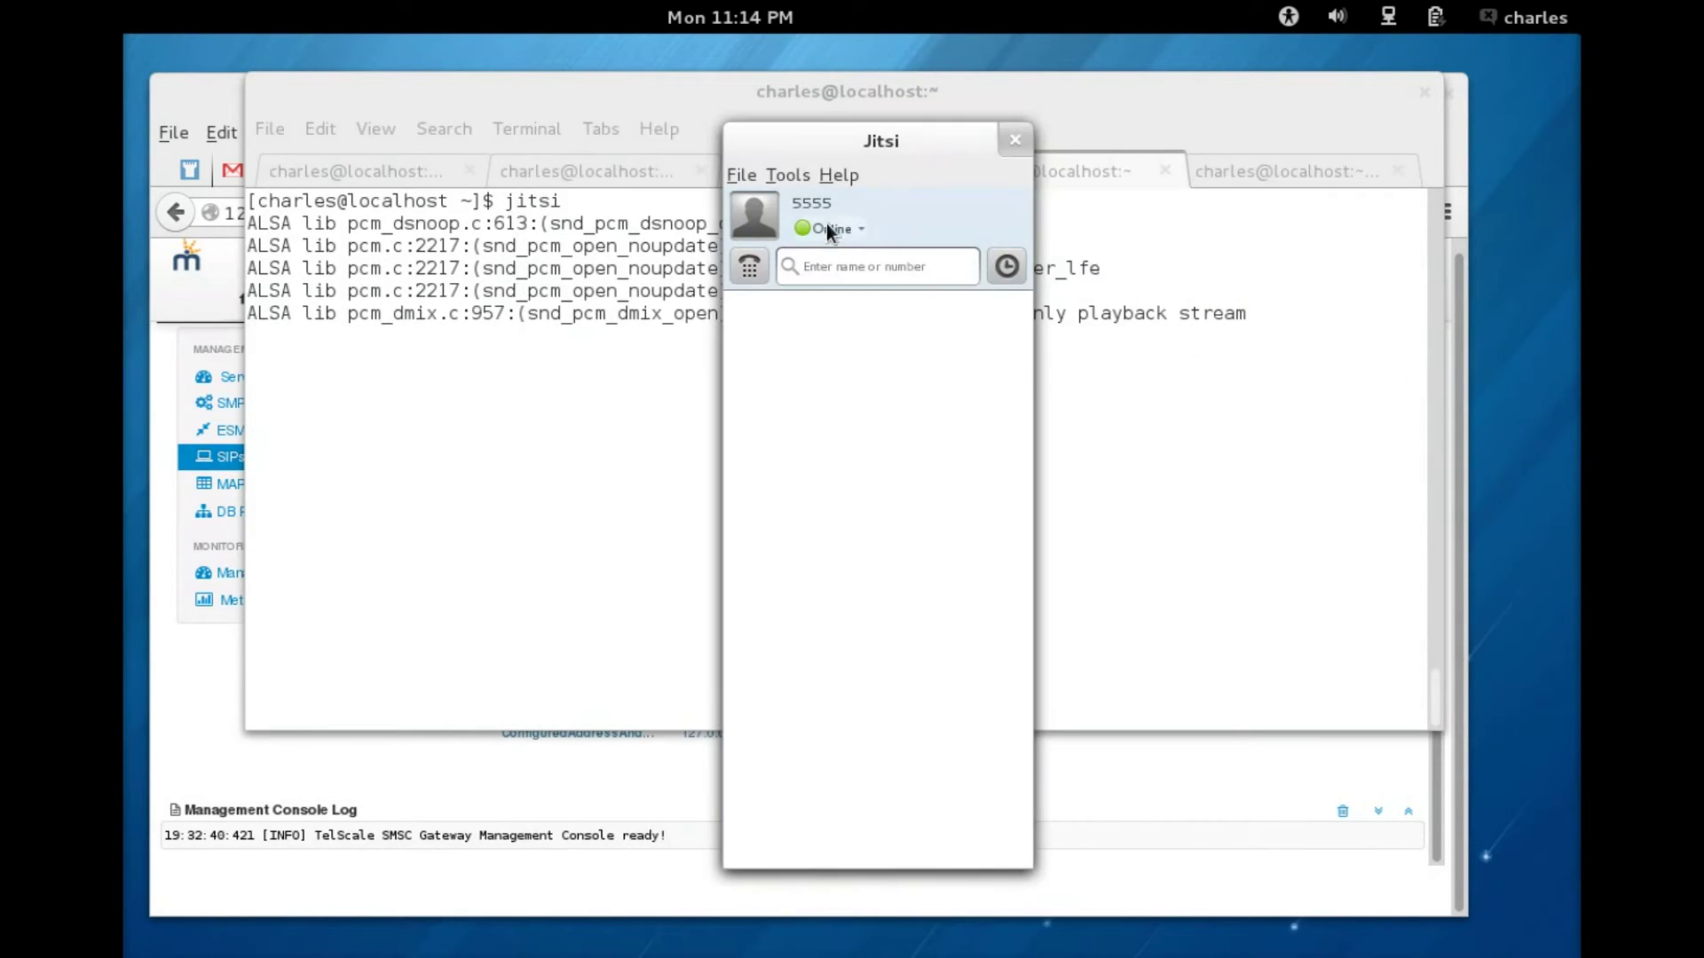
drag(827, 141, 1148, 141)
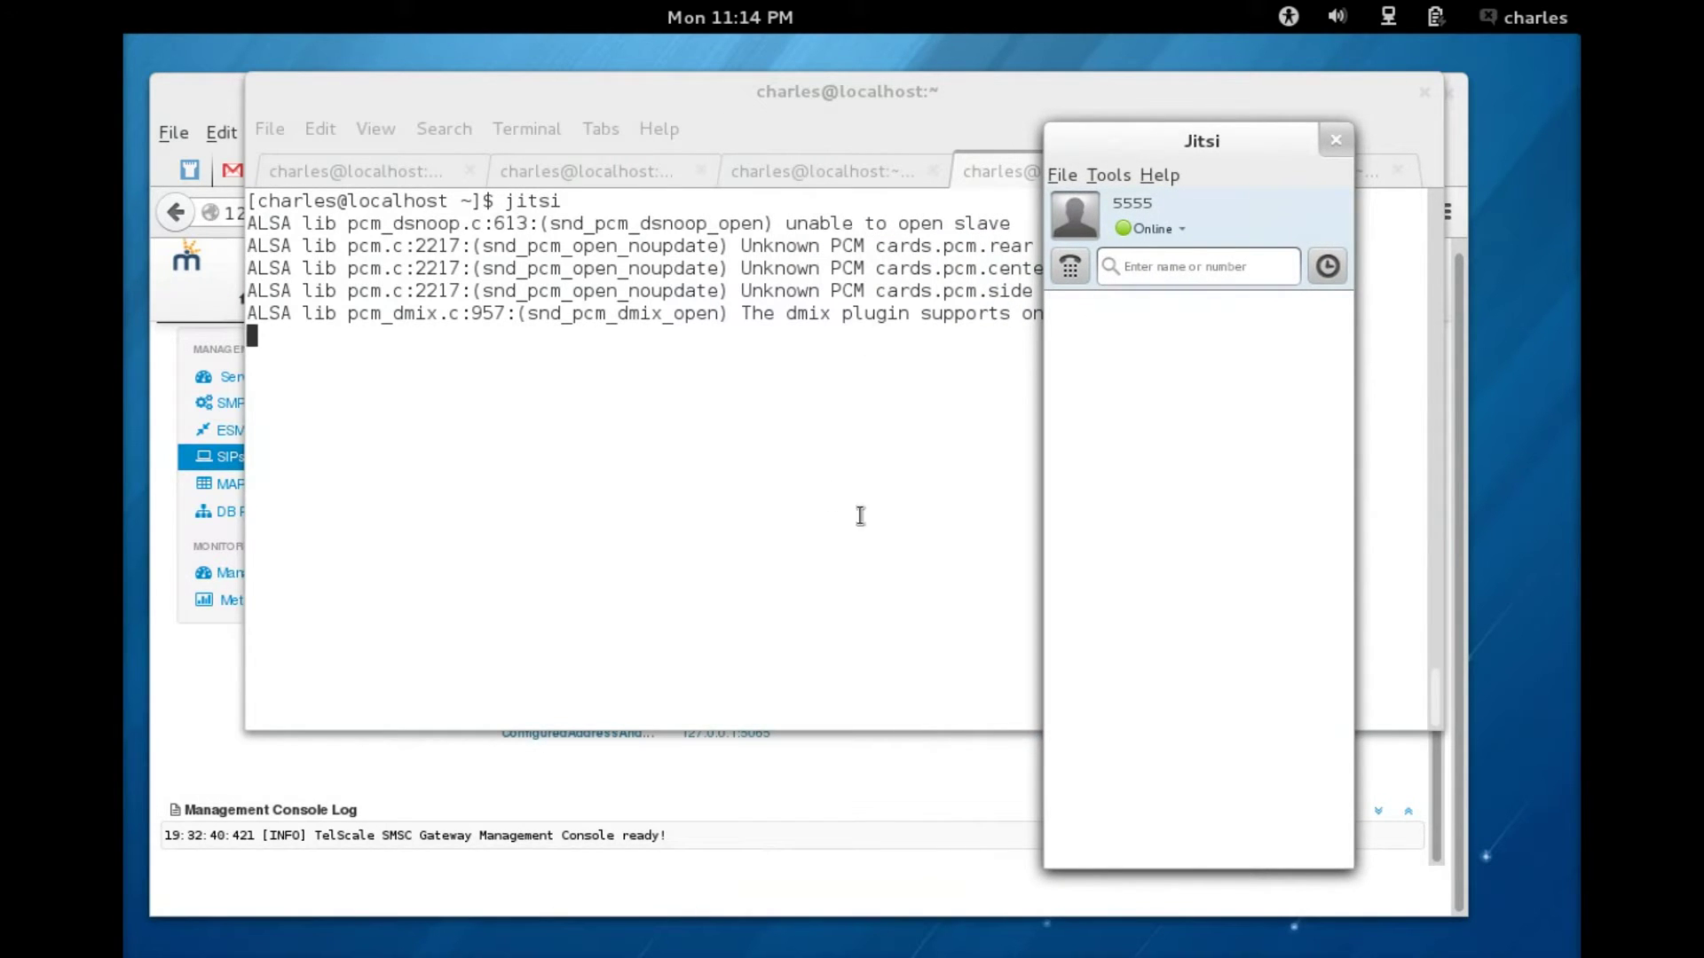
Run ./run.sh in the TelScale-smpp-simulator/bin shell and centre the SMPP Simulator window.
click(730, 491)
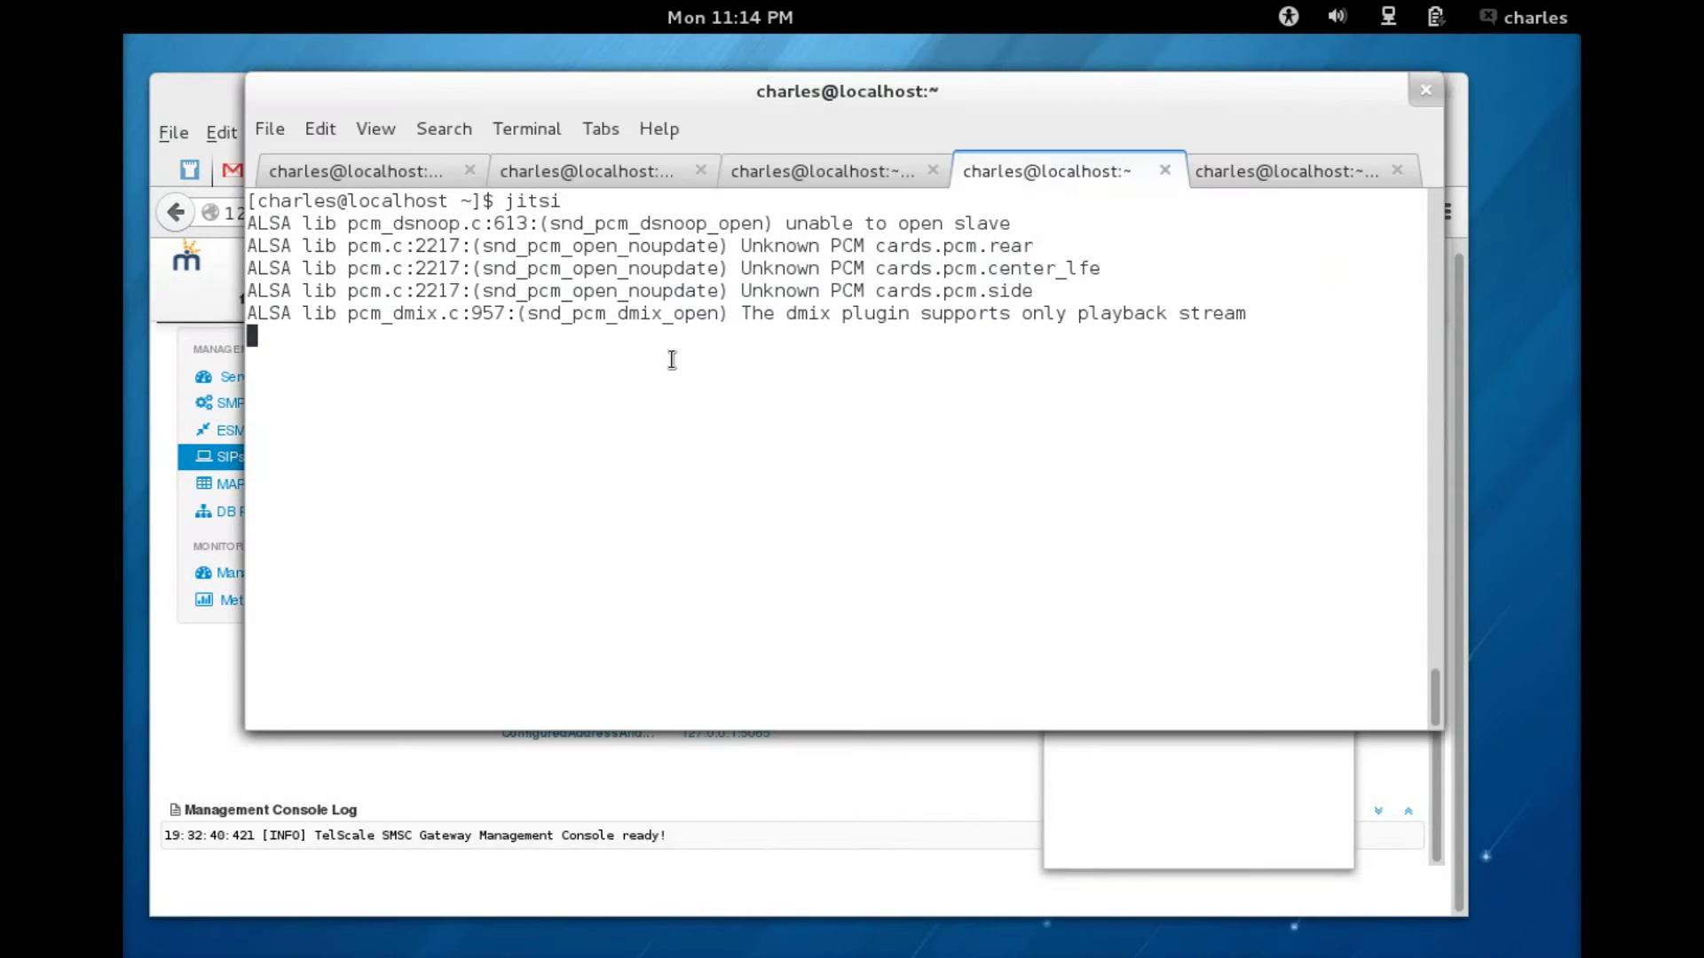
click(610, 172)
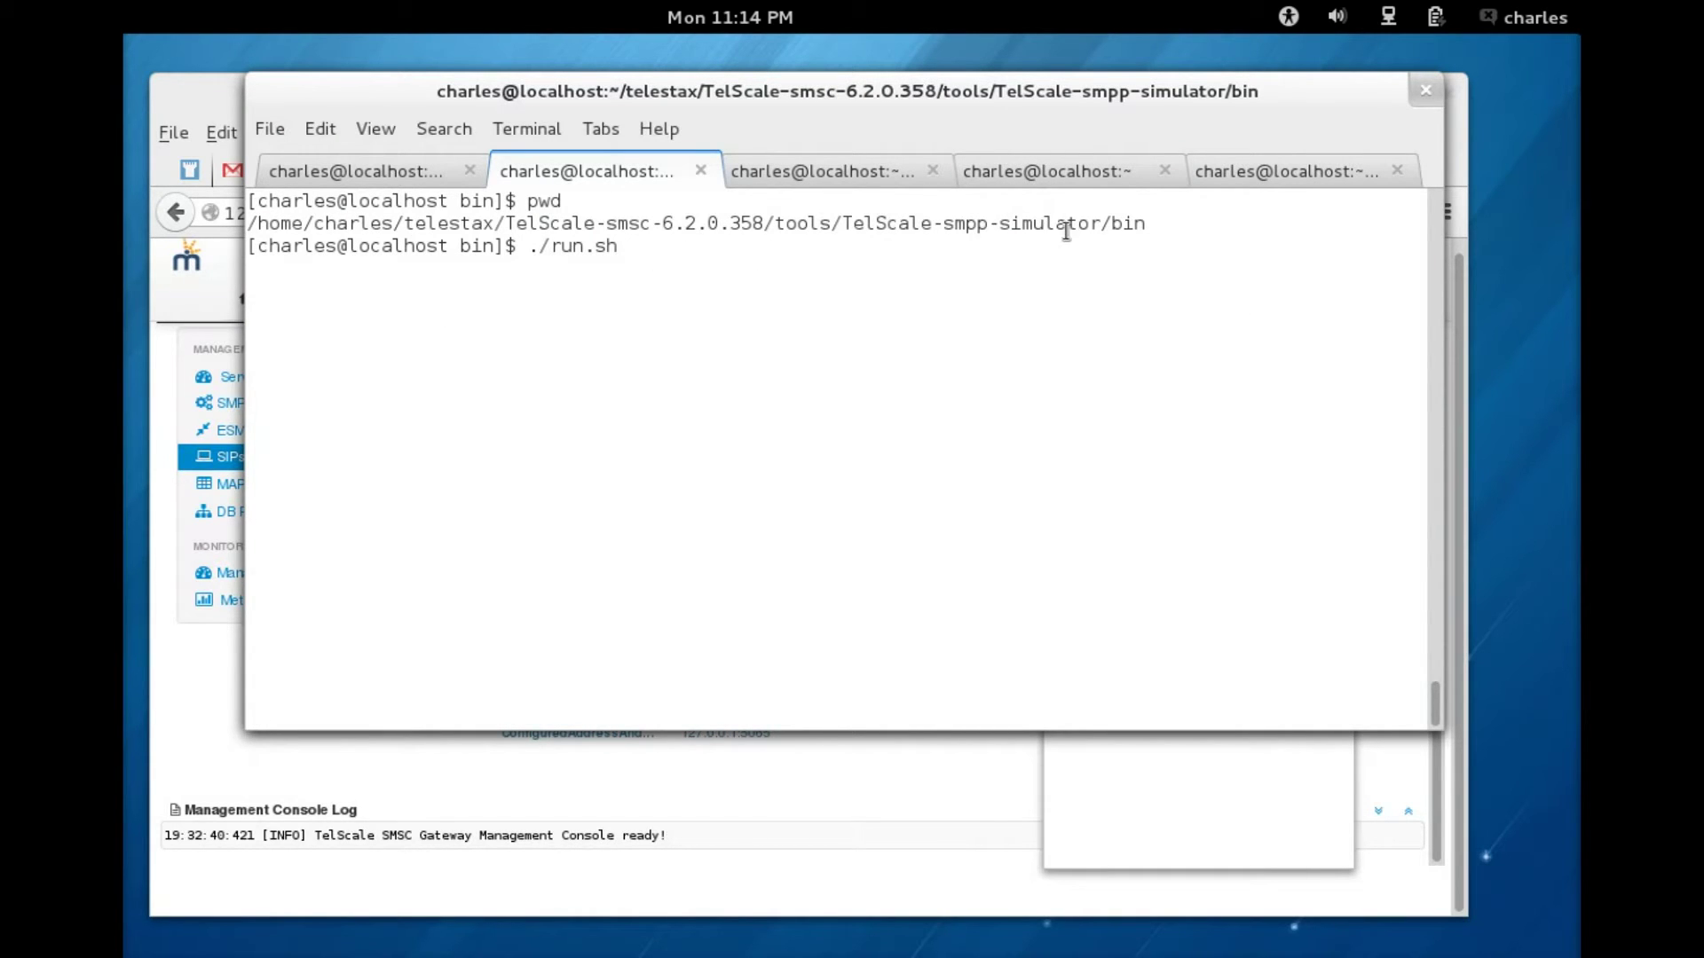
double_click(1148, 226)
drag(1148, 226, 830, 227)
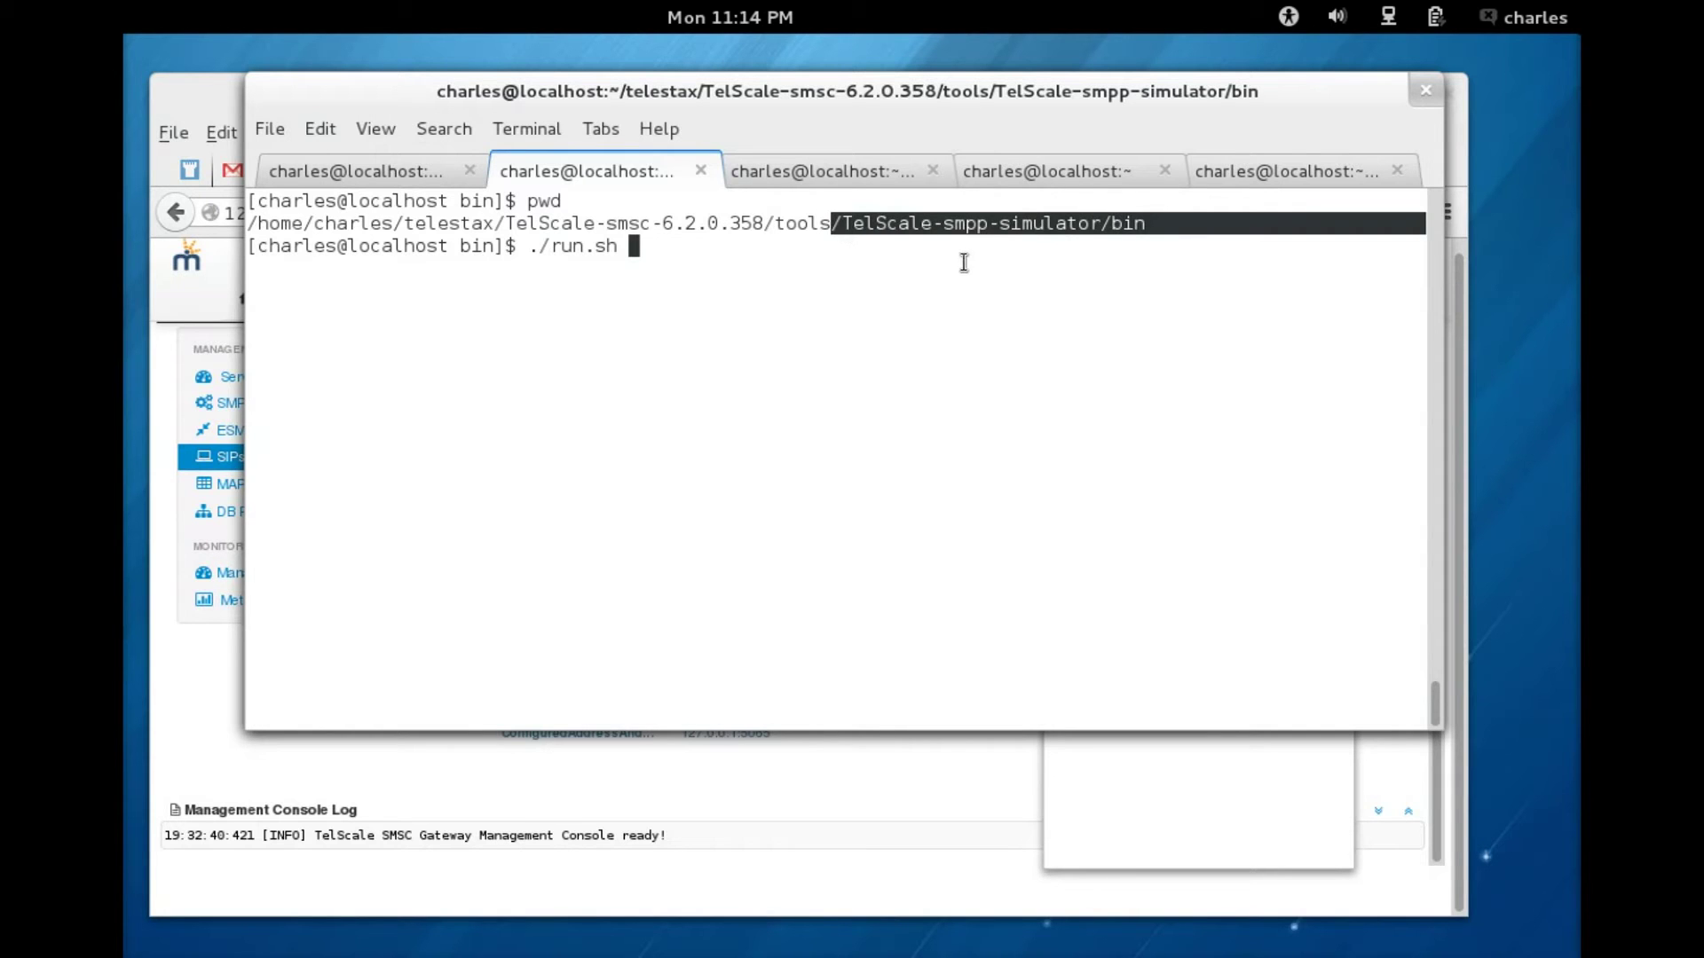
click(929, 264)
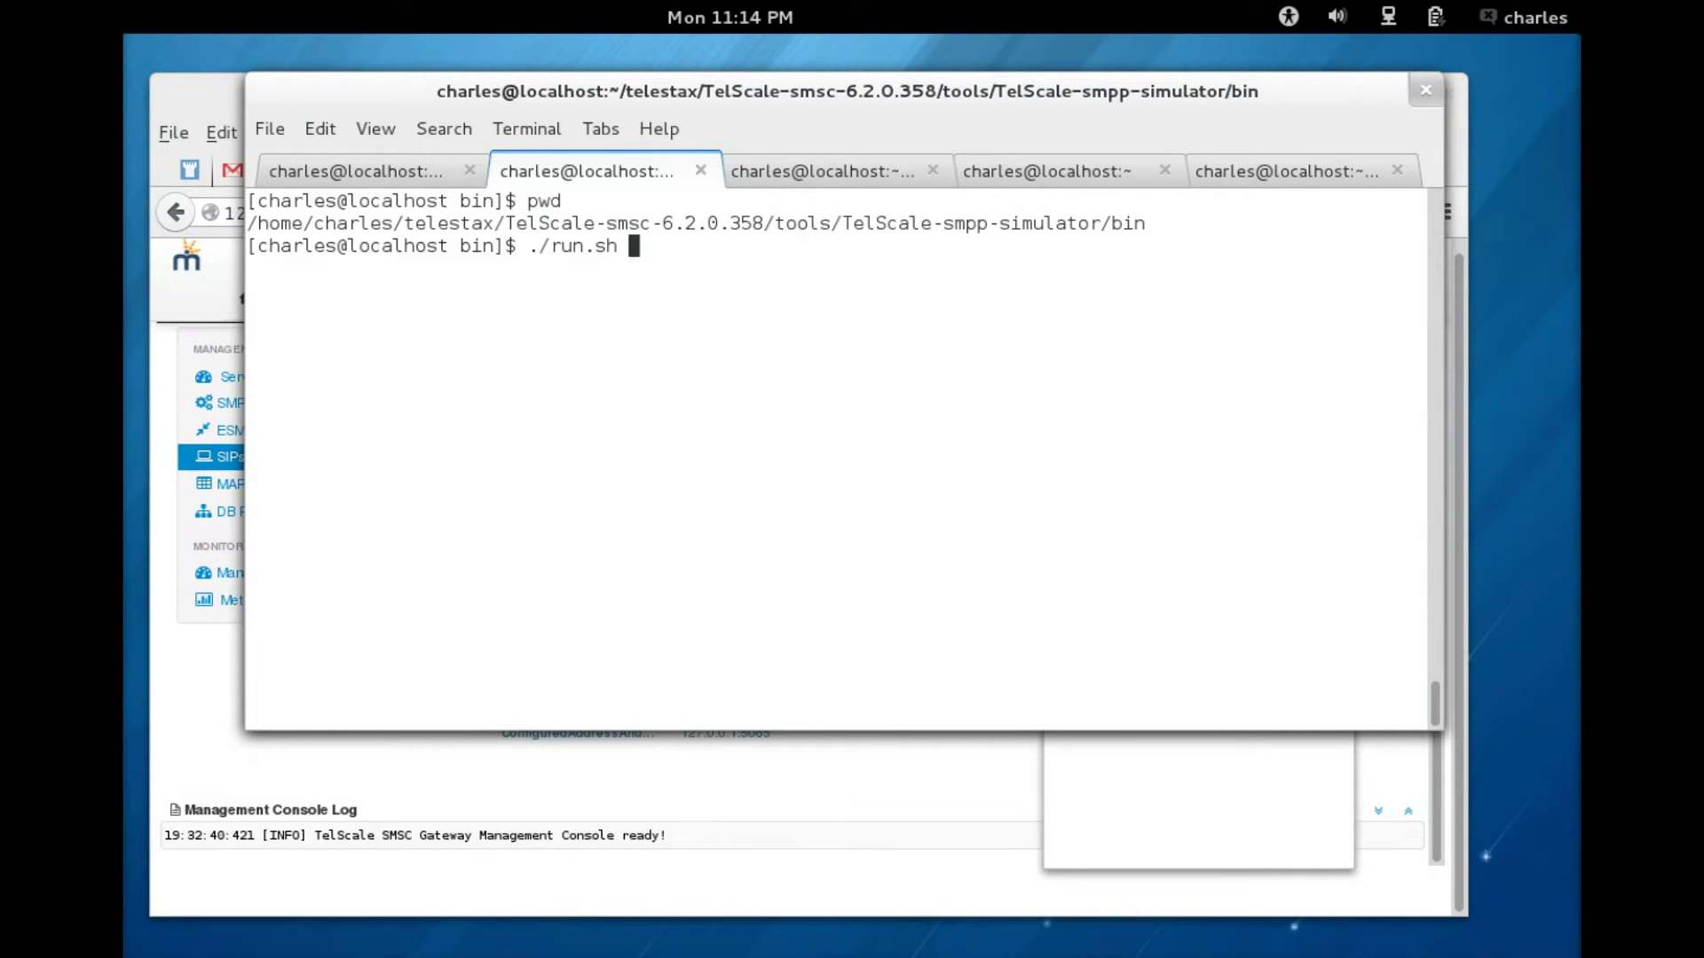
key(Return)
drag(456, 152, 1174, 161)
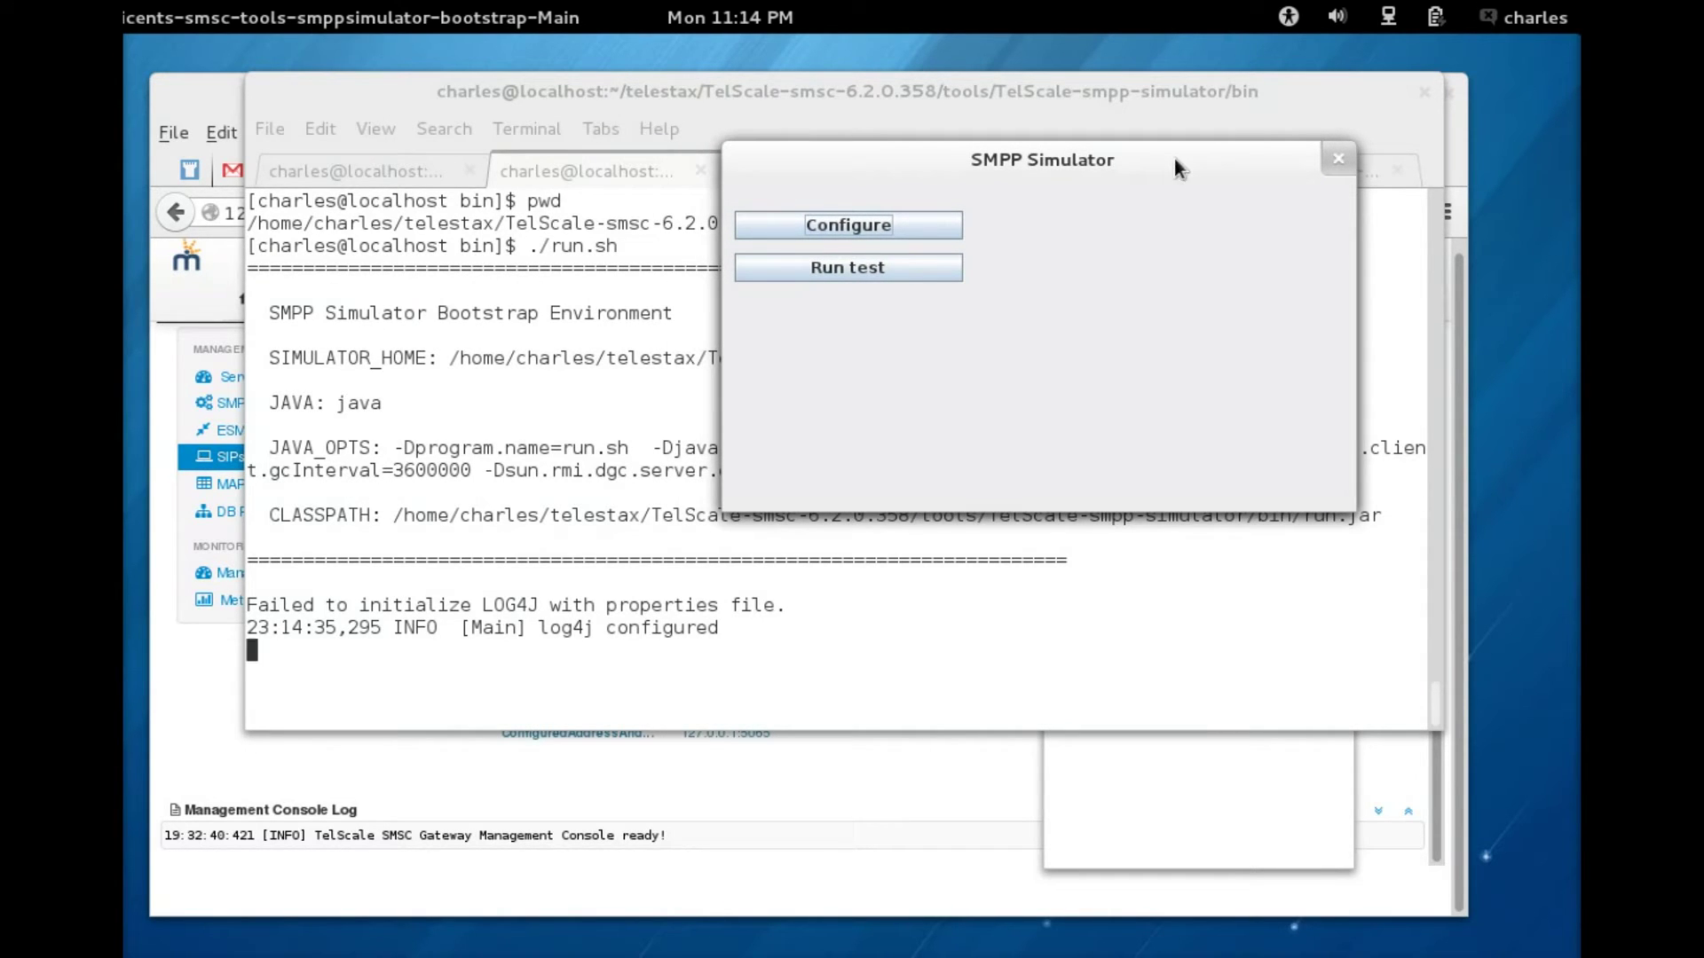
Accept the general parameters for 127.0.0.1 port 2776 and open the test window.
click(900, 222)
drag(532, 159, 988, 161)
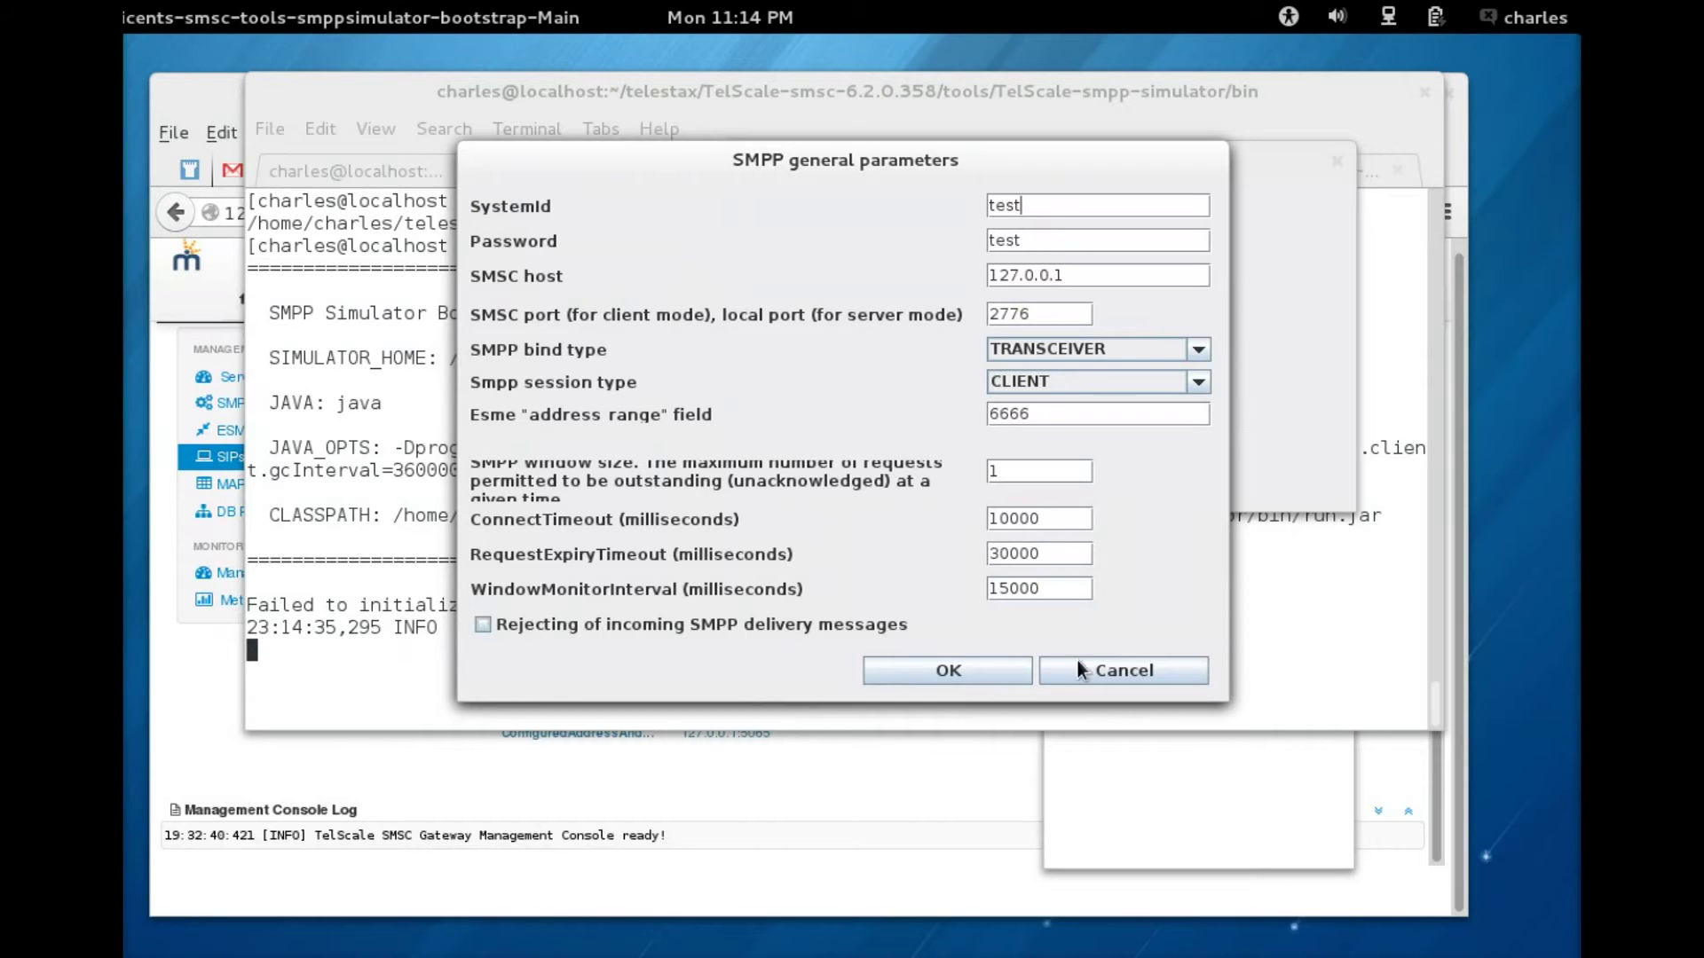
click(969, 671)
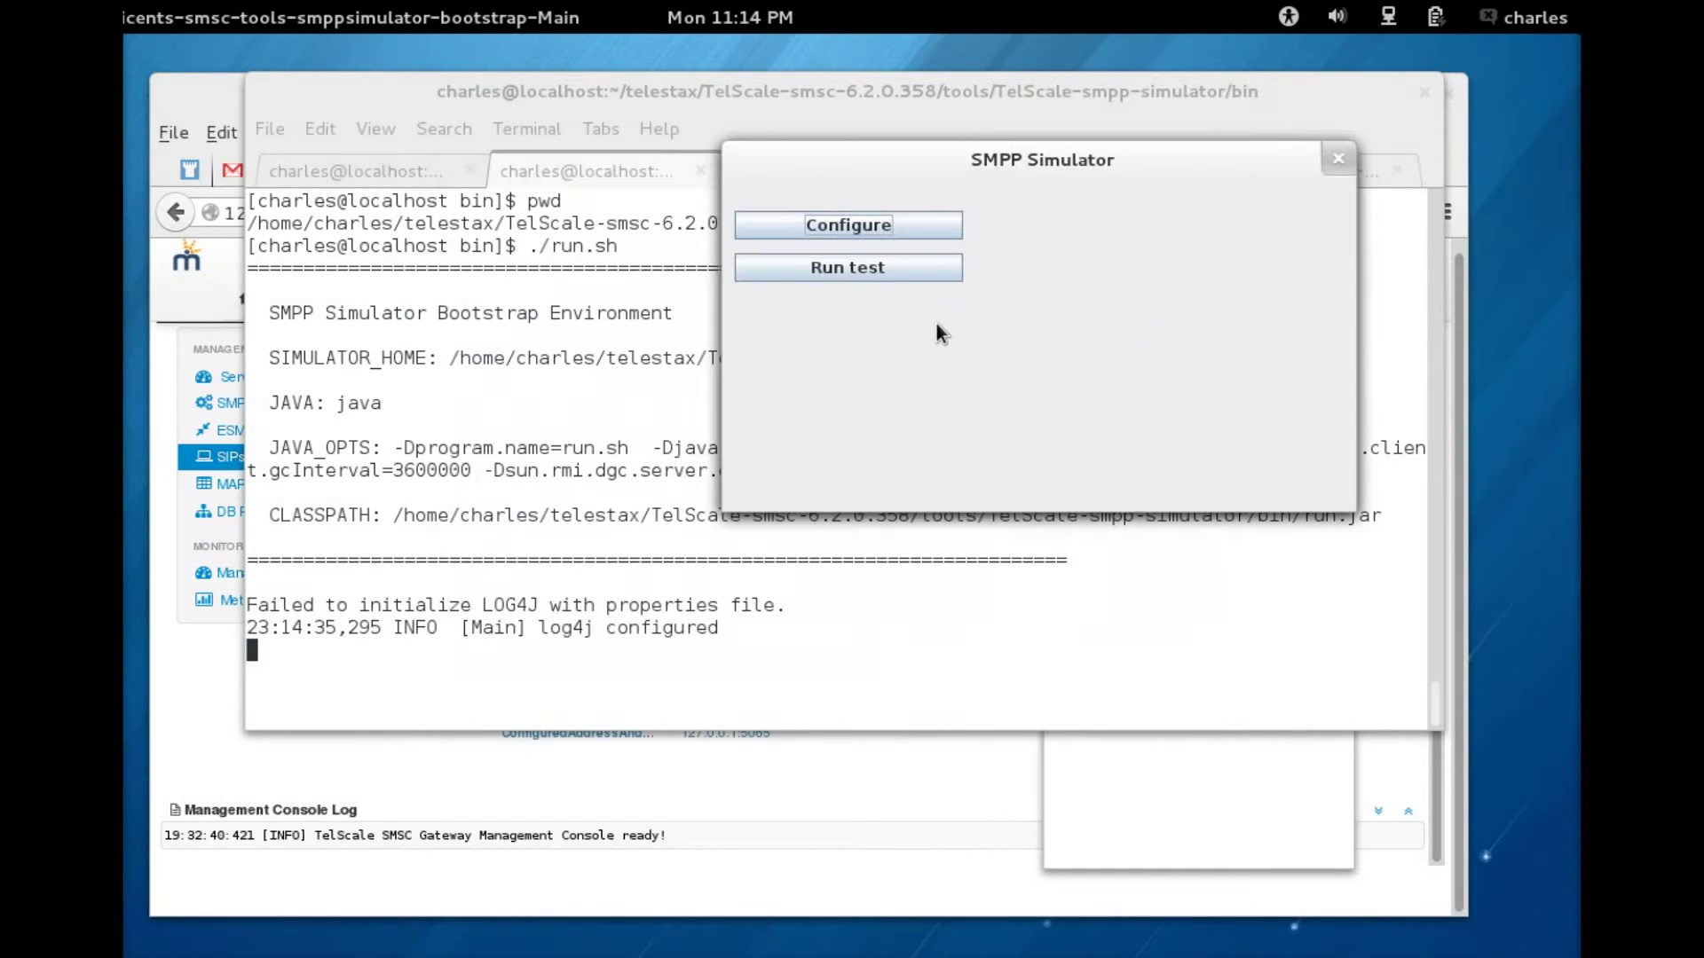
click(876, 275)
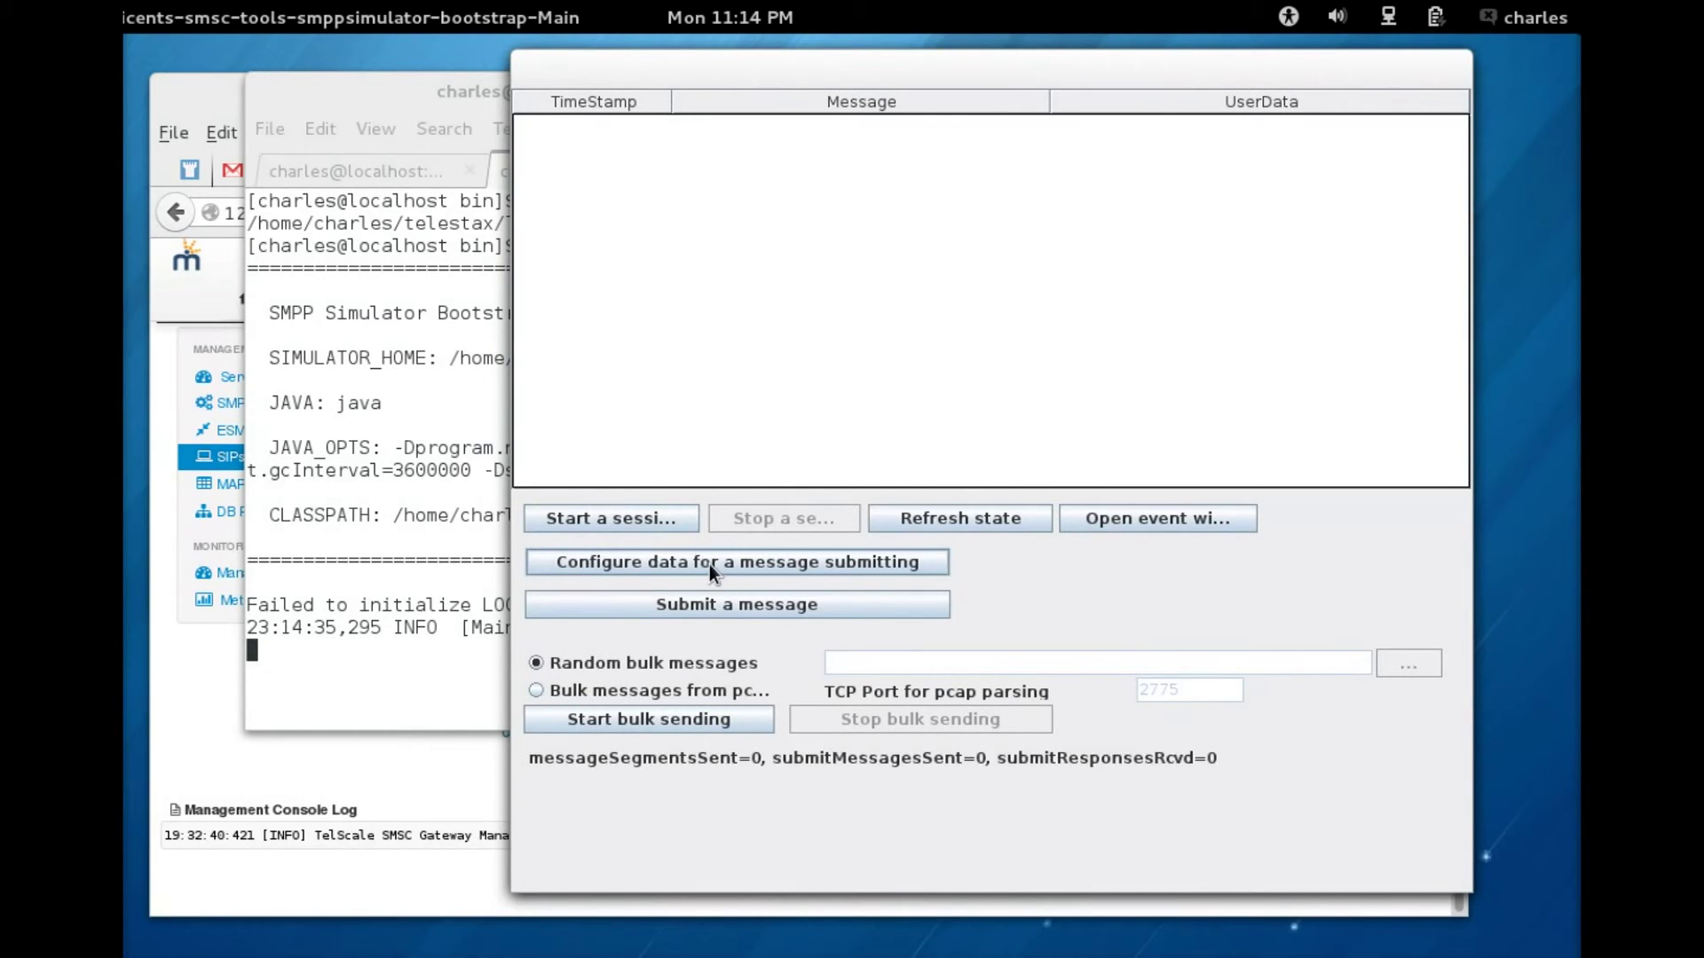
Set message text 'Hello! SMPP to SIP Phone', source 6666, destination 5555, and confirm.
click(757, 567)
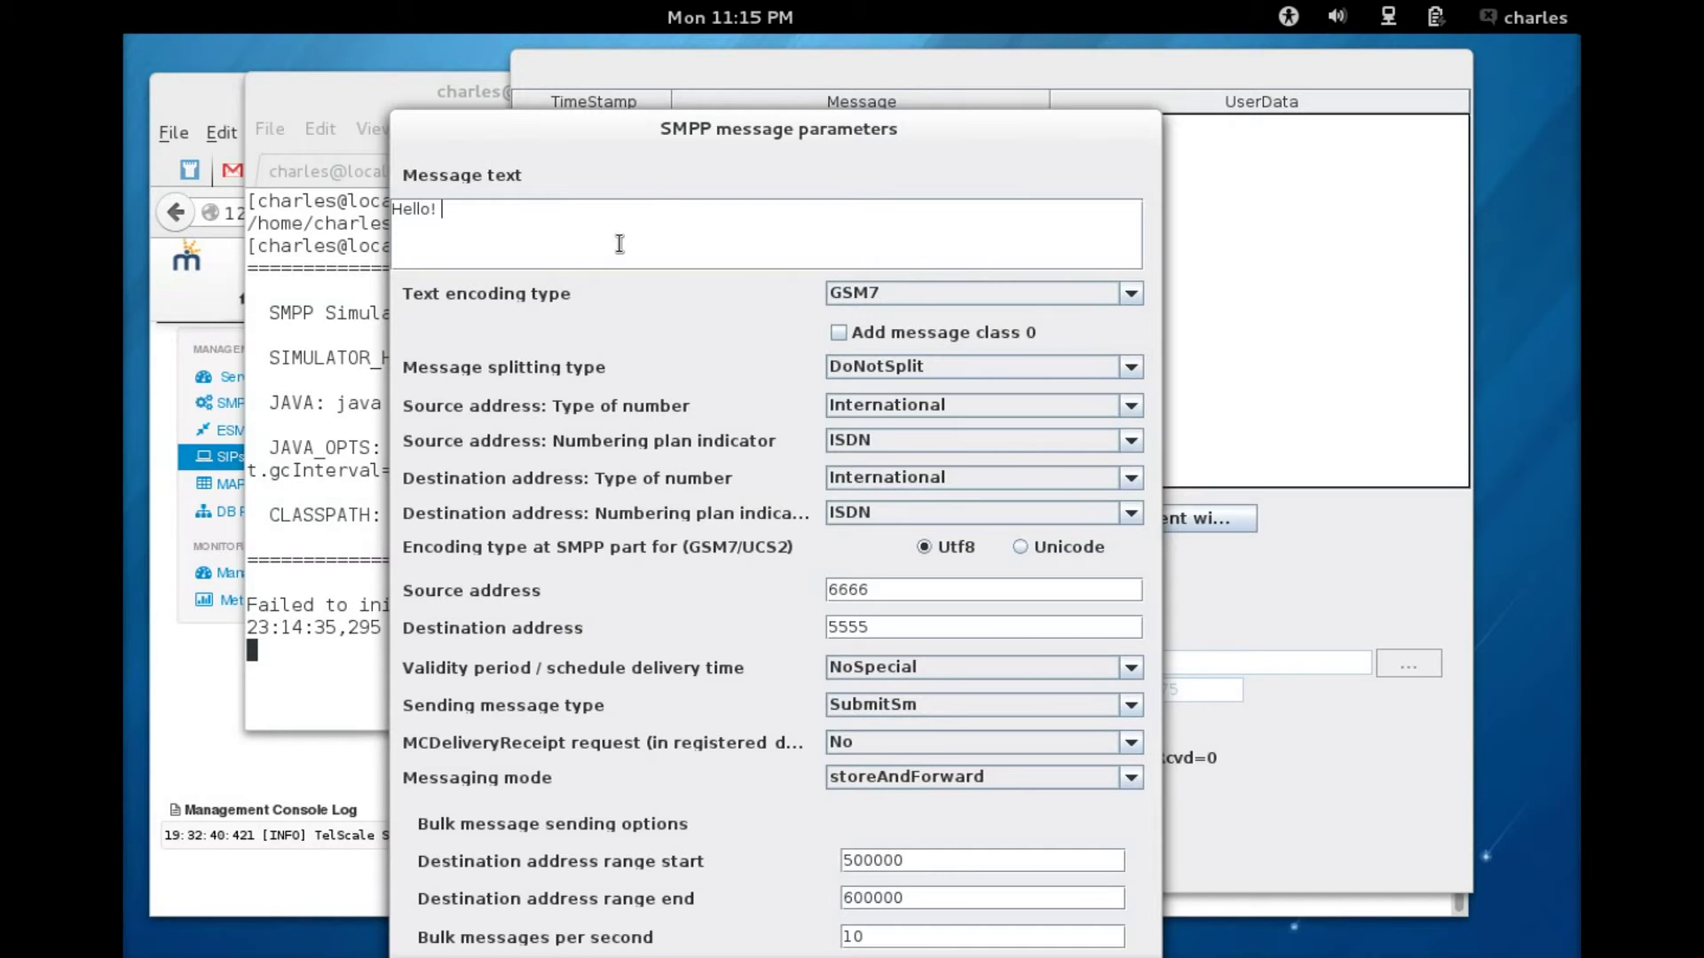
text(SMPP to SIP Phone)
drag(757, 130, 734, 89)
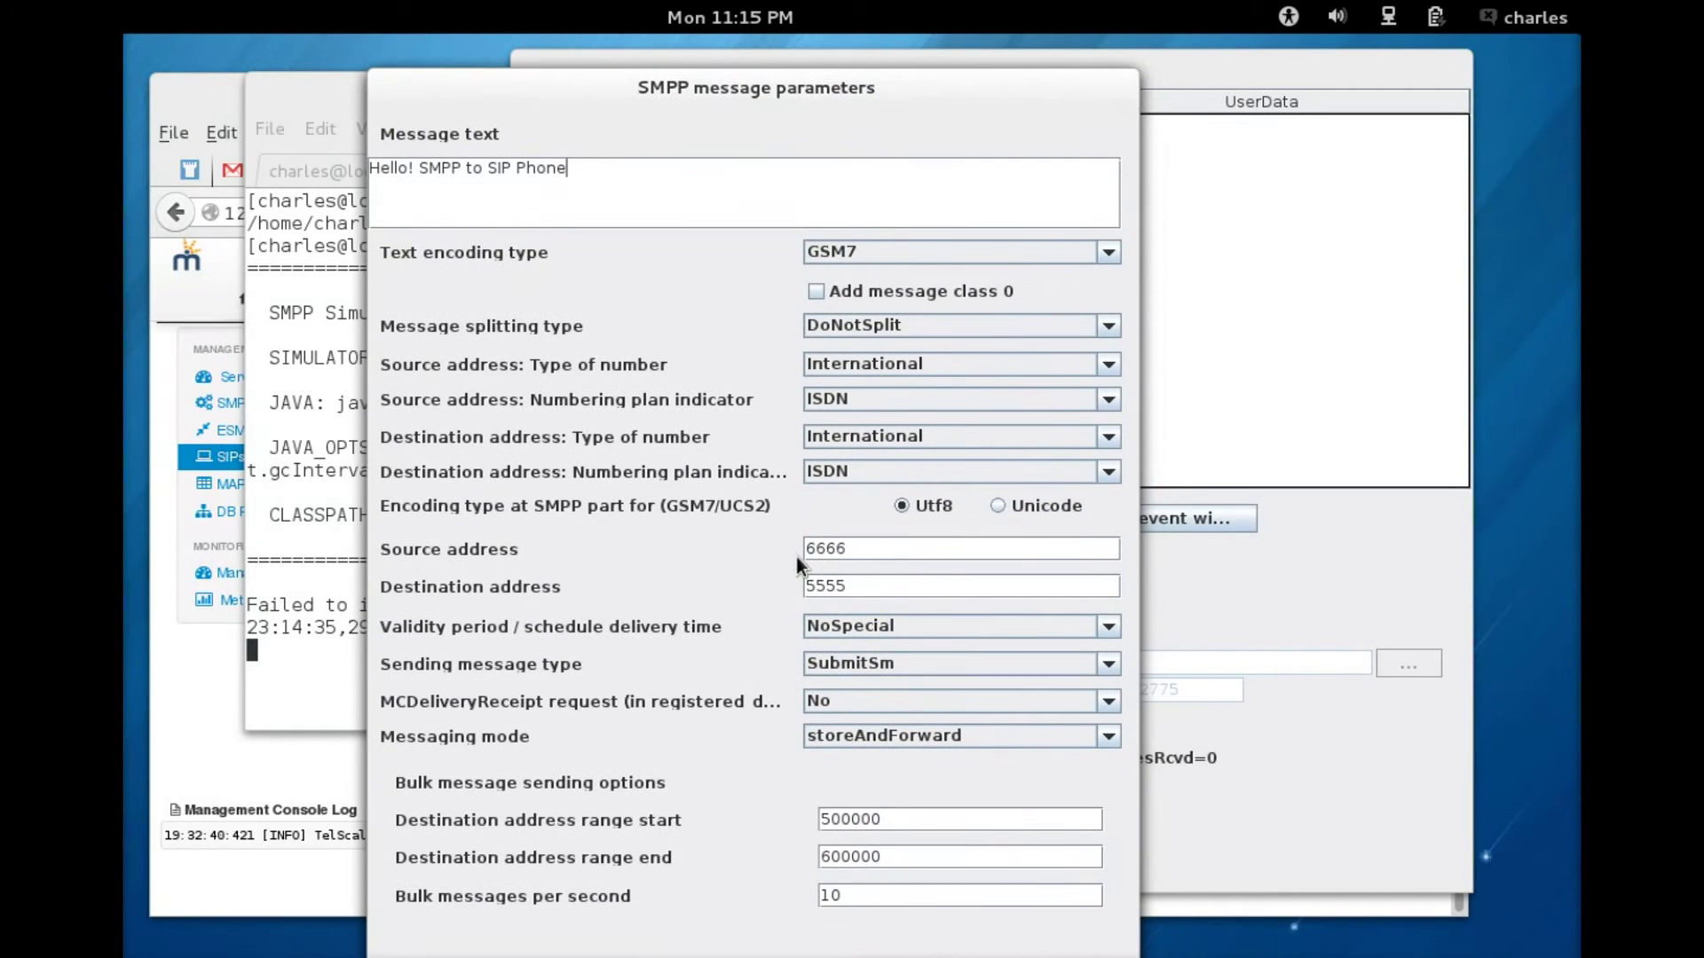
double_click(857, 549)
drag(852, 586, 793, 586)
drag(939, 78, 930, 45)
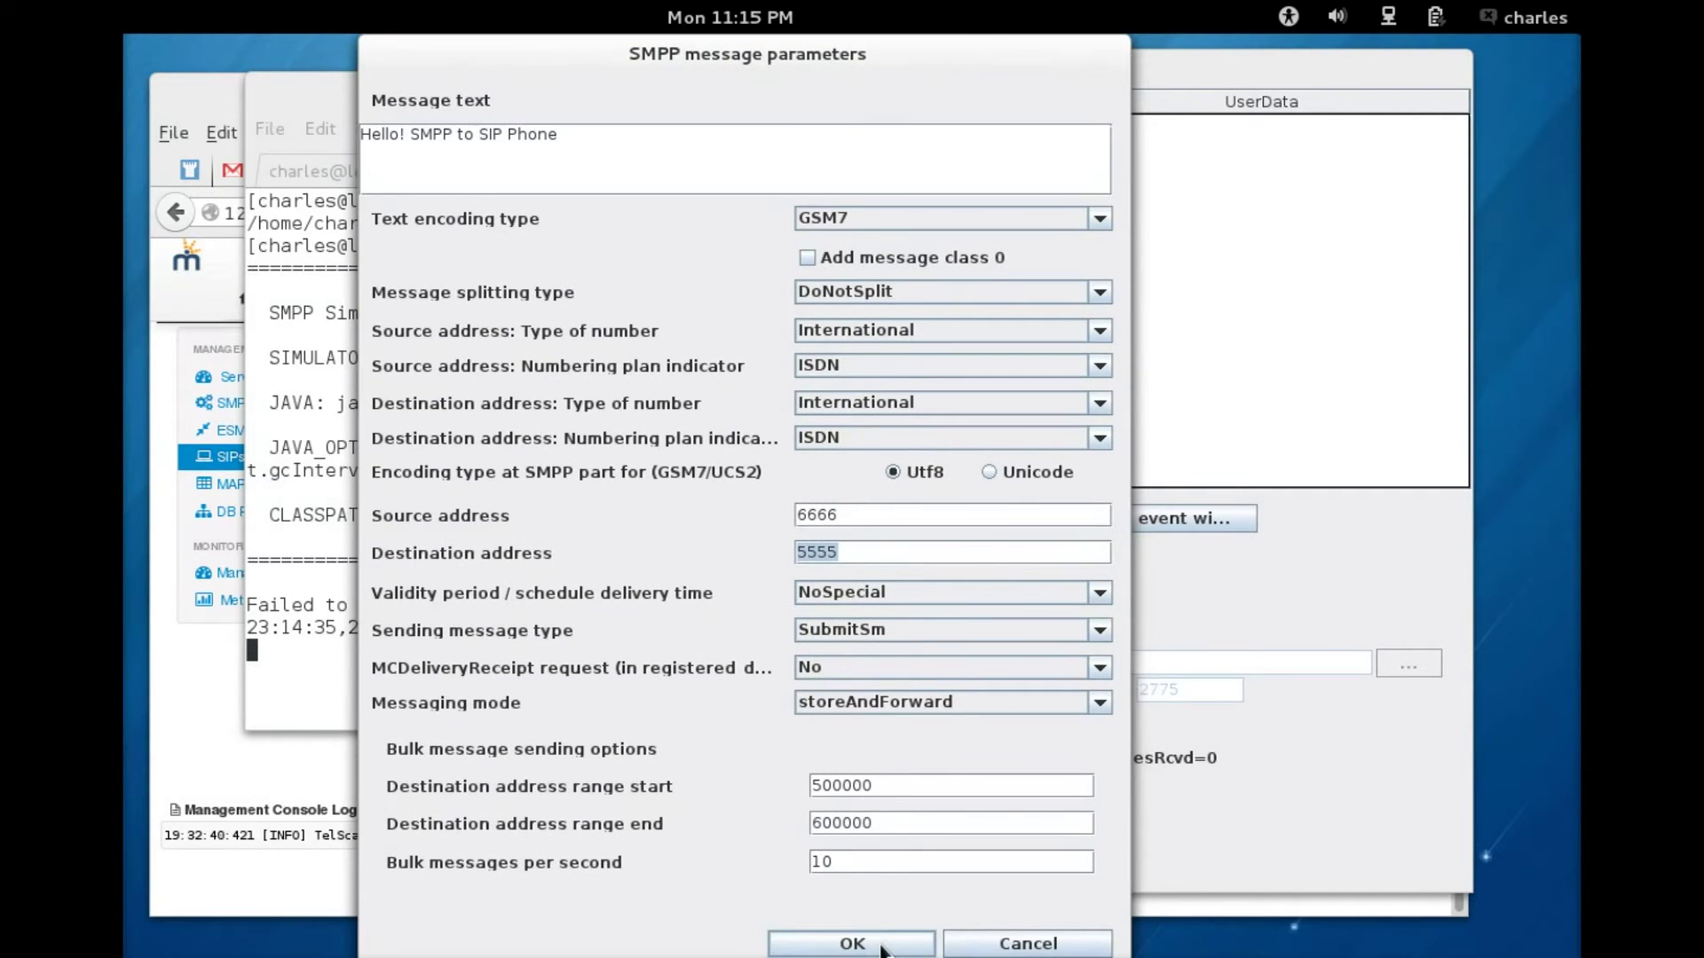
click(883, 946)
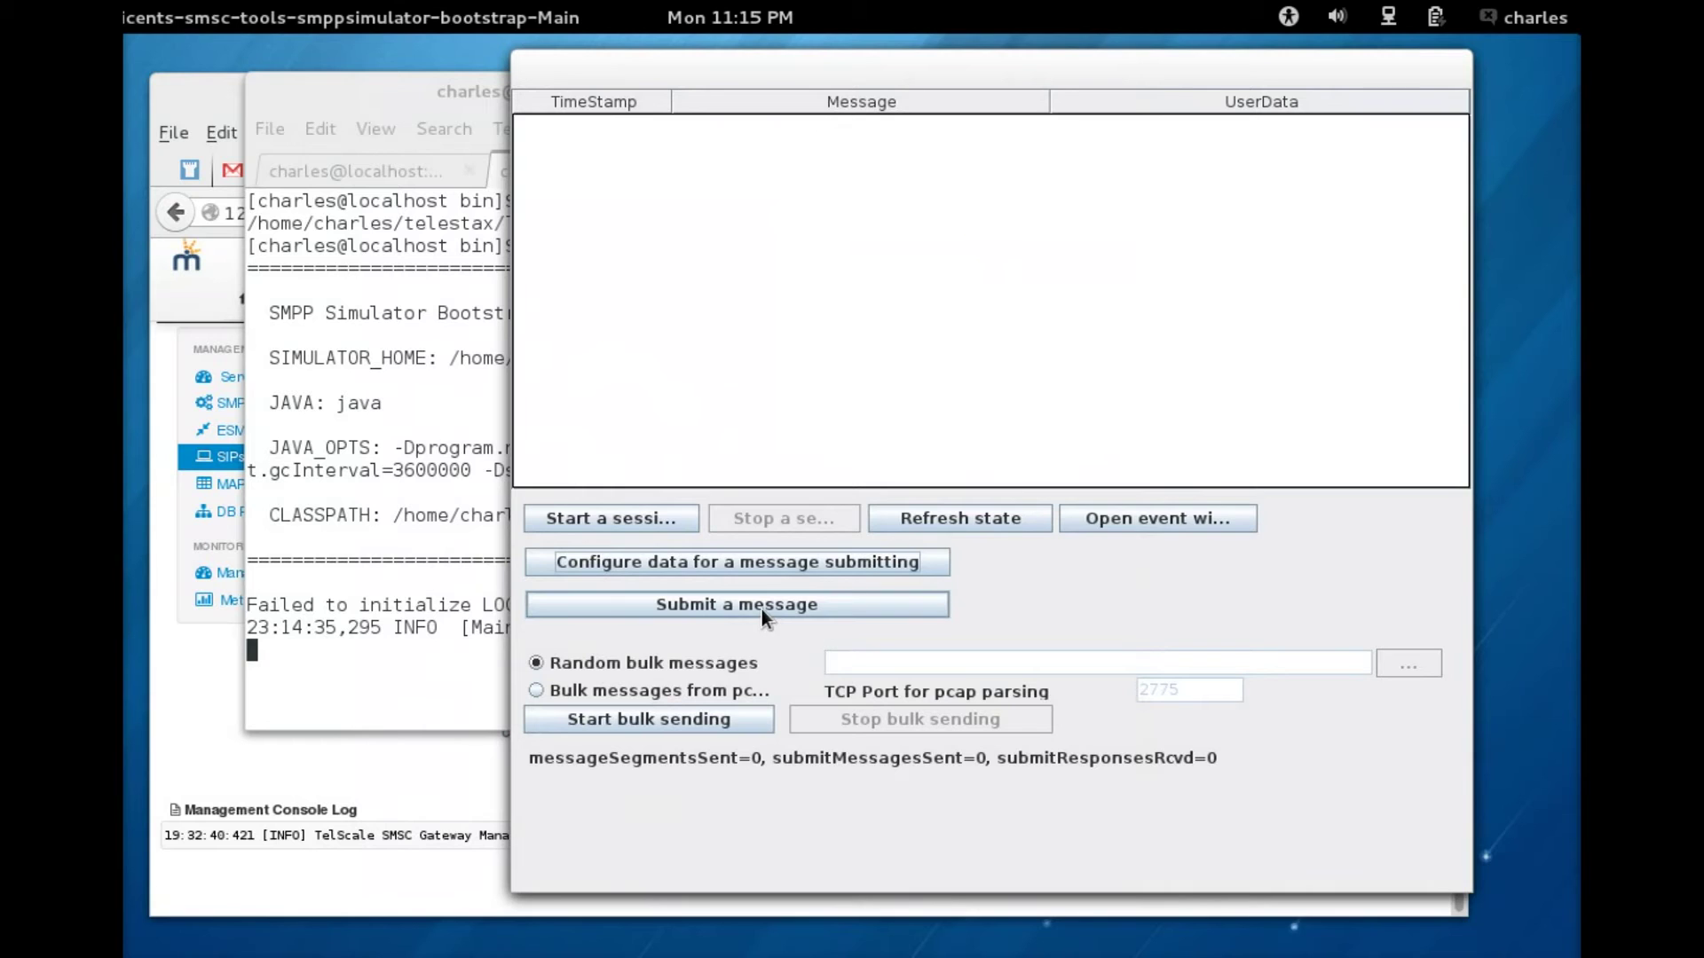
Start an SMPP session, submit the message to 5555, and check the terminal log.
click(627, 520)
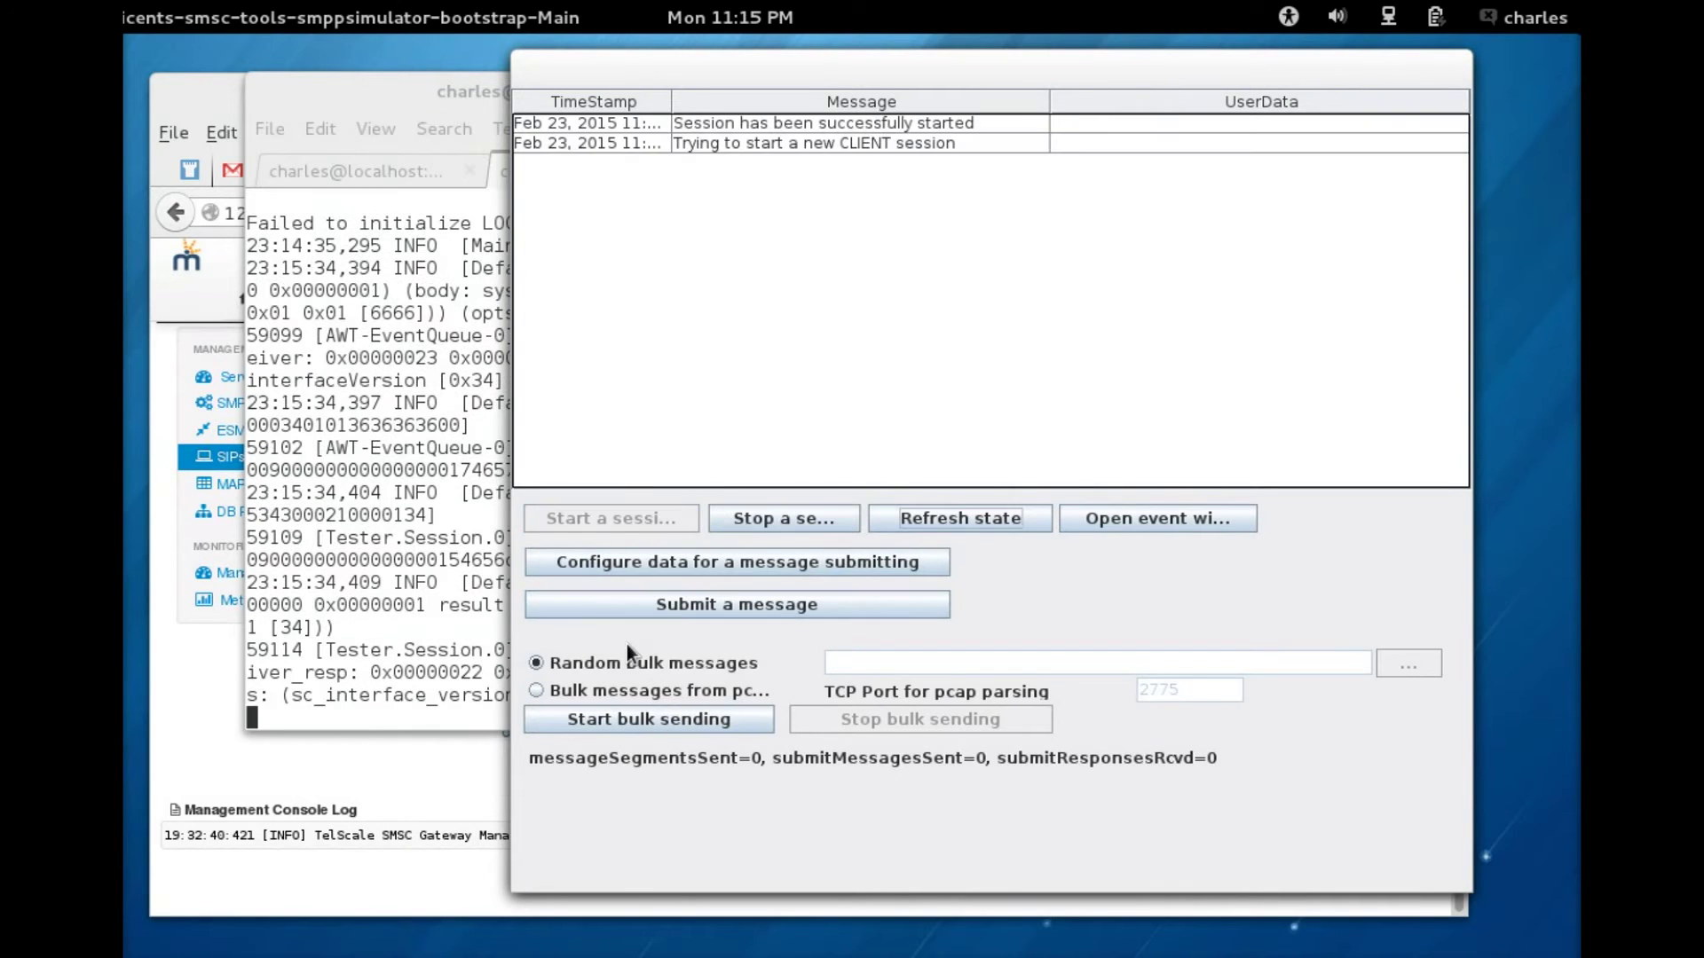
click(956, 123)
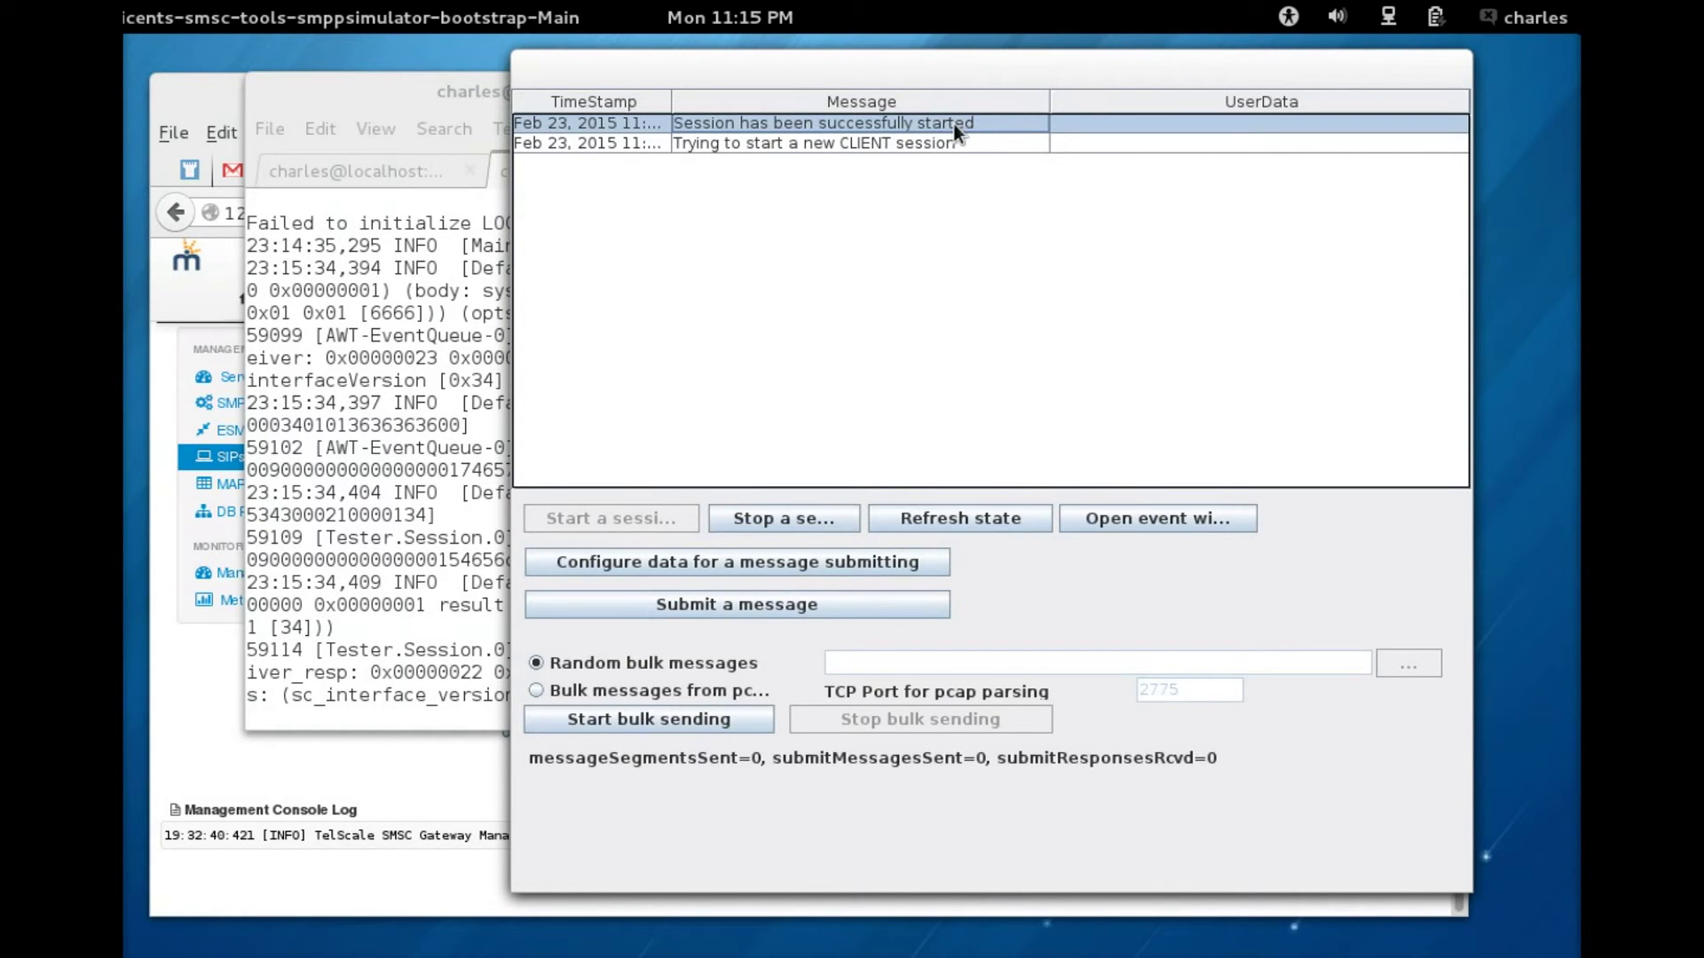
click(774, 605)
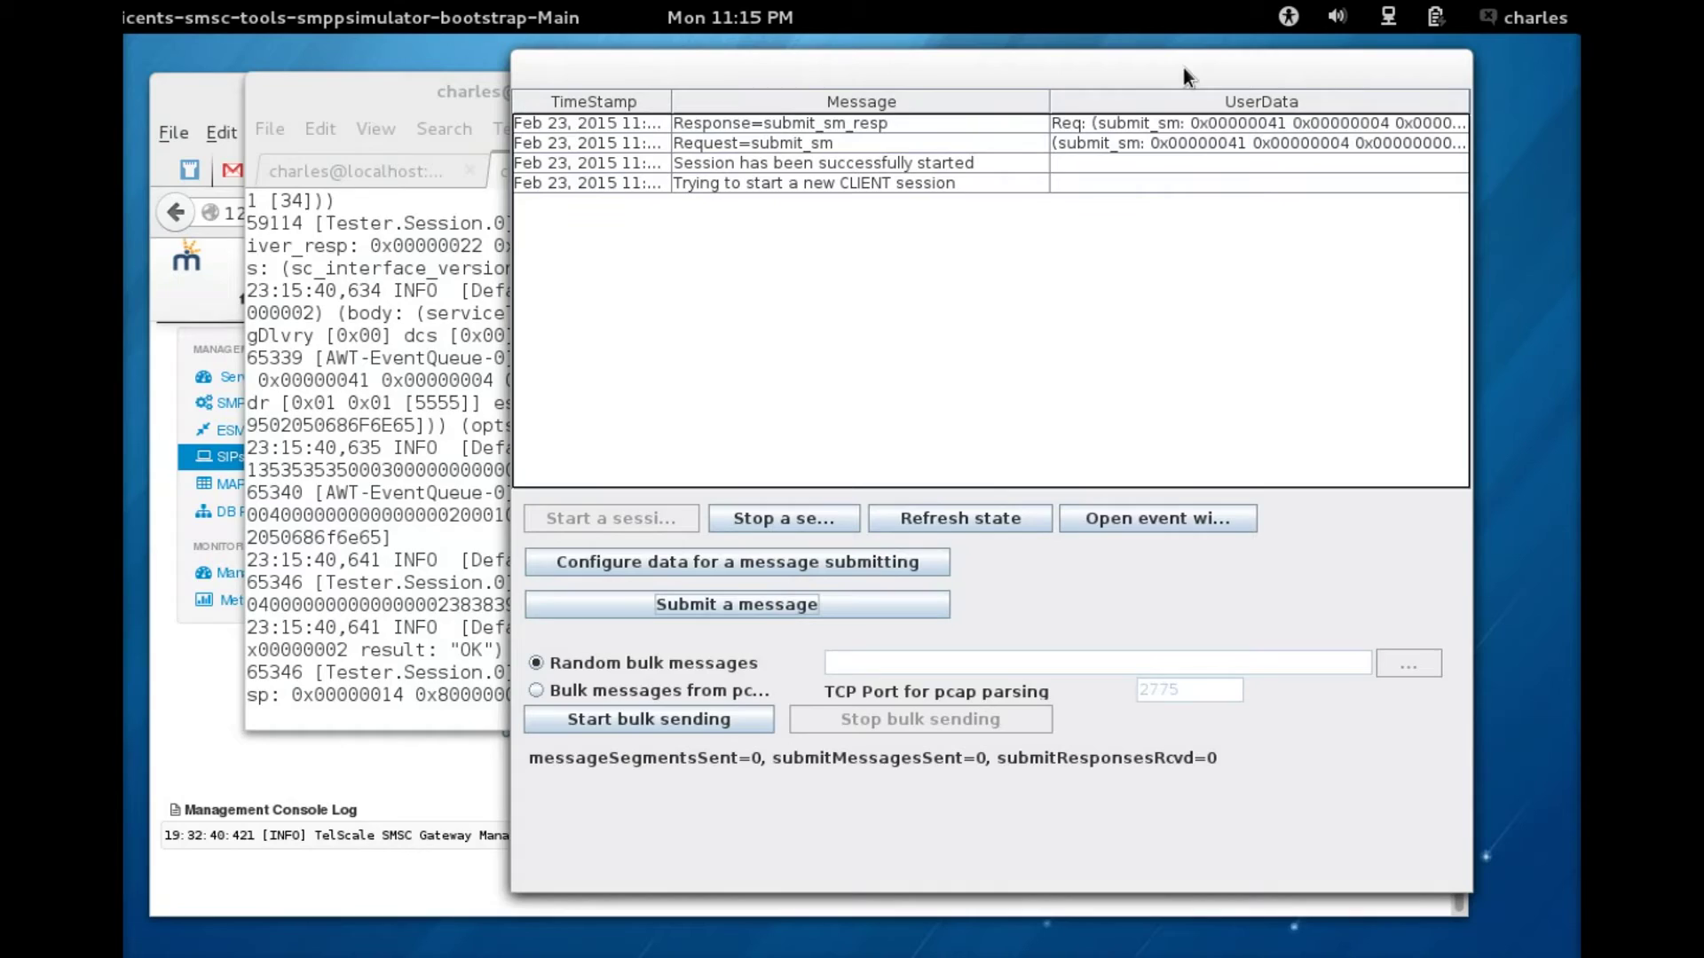
drag(1184, 67, 1037, 77)
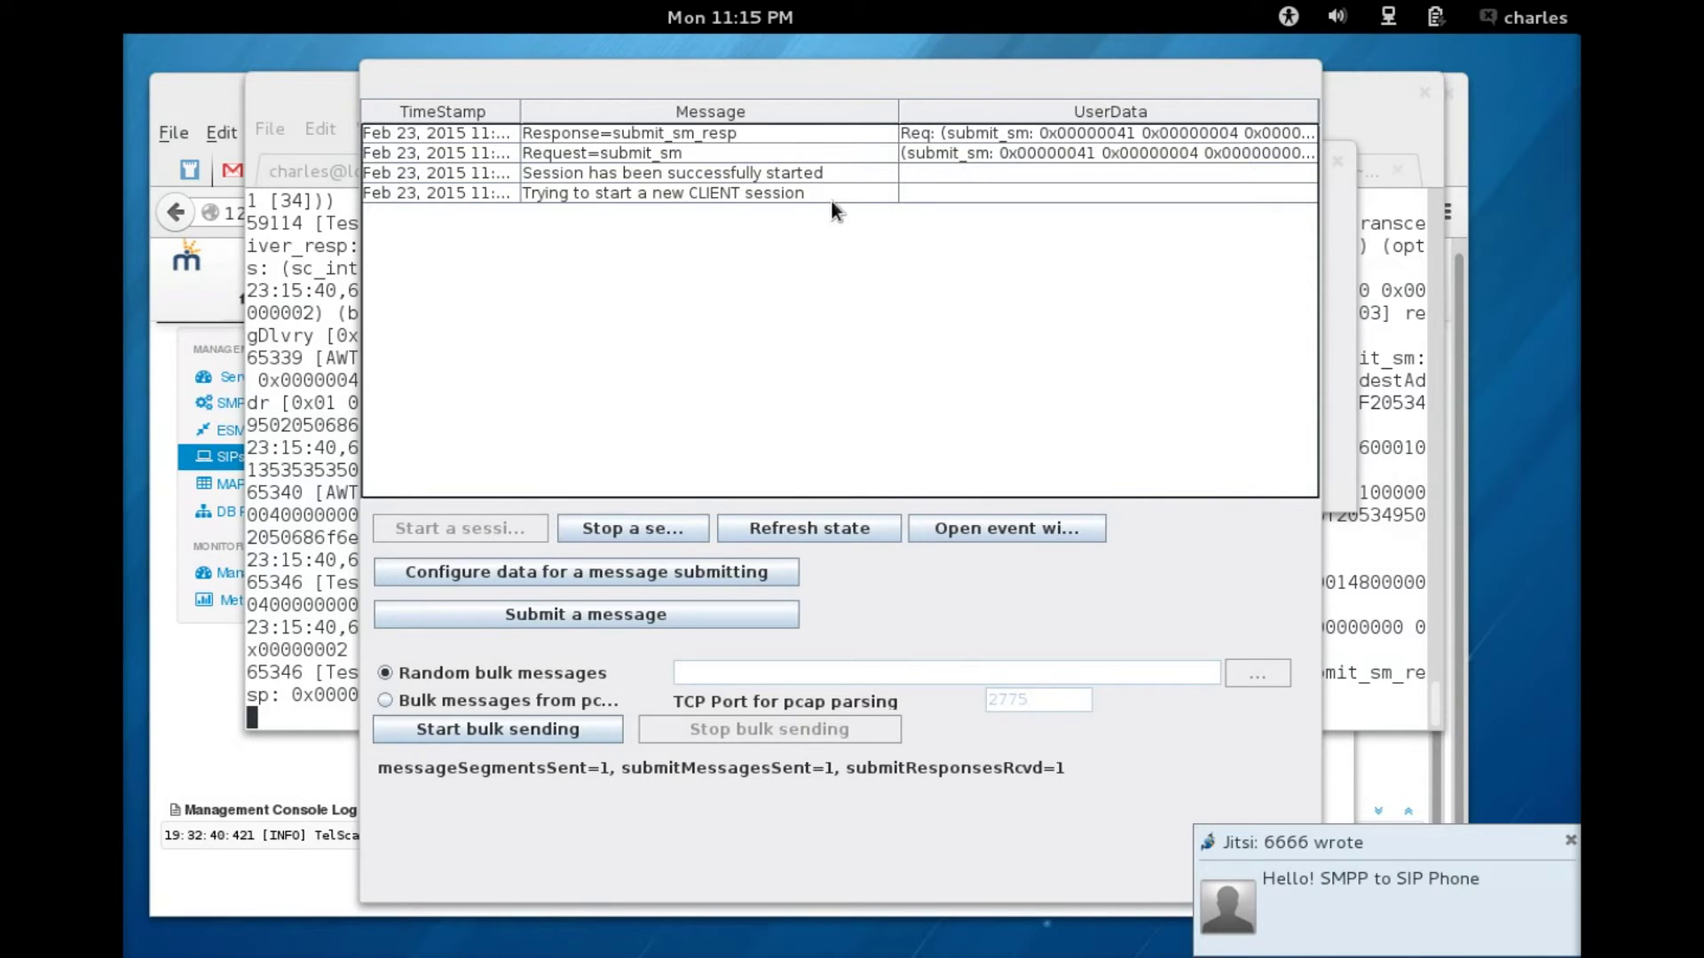
drag(734, 64, 860, 64)
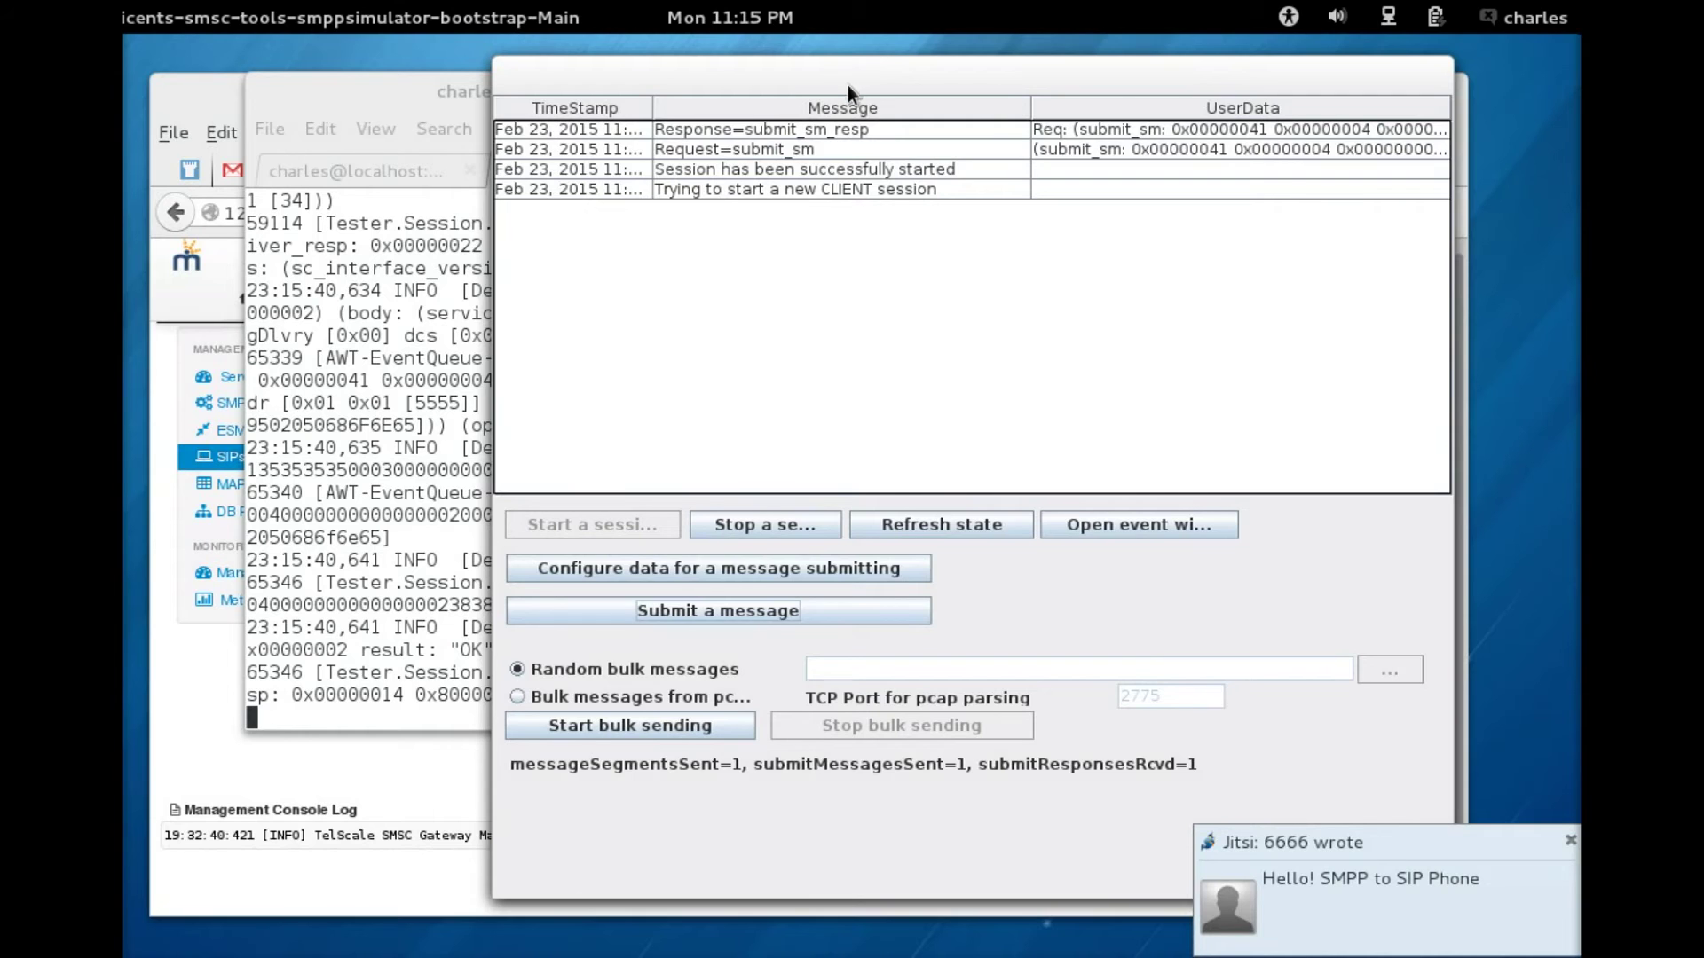
click(395, 122)
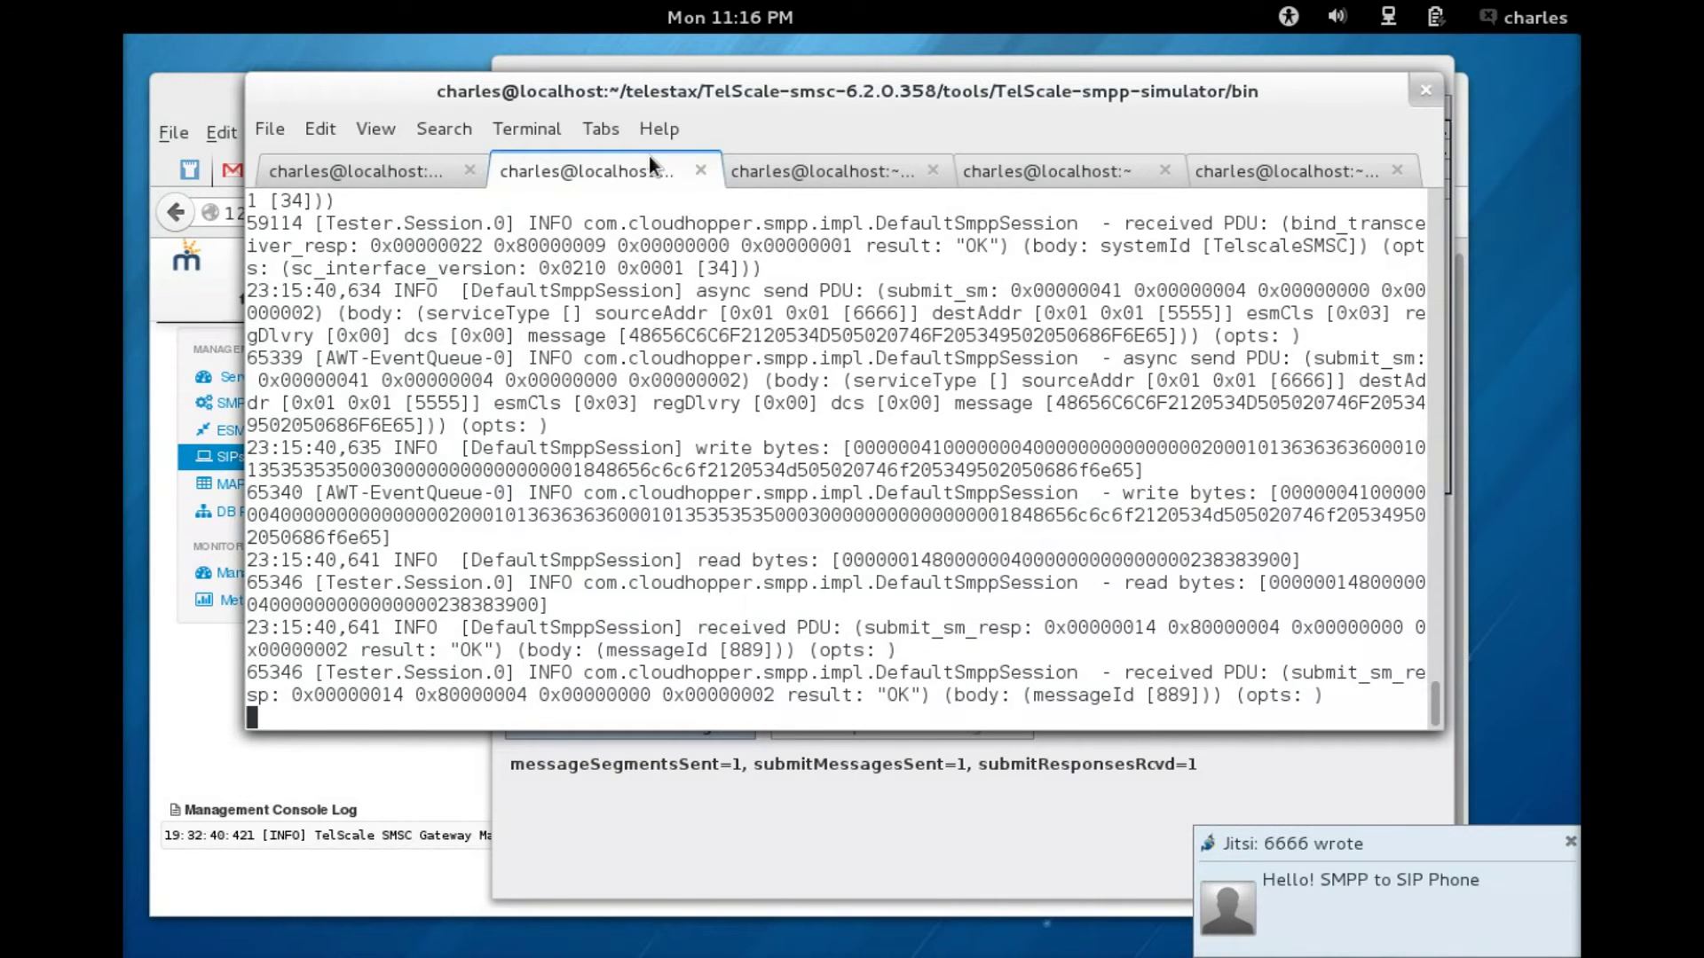
Launch the SS7 simulator from TelScale-jss7-simulator/bin and start local tester host 'main'.
click(804, 172)
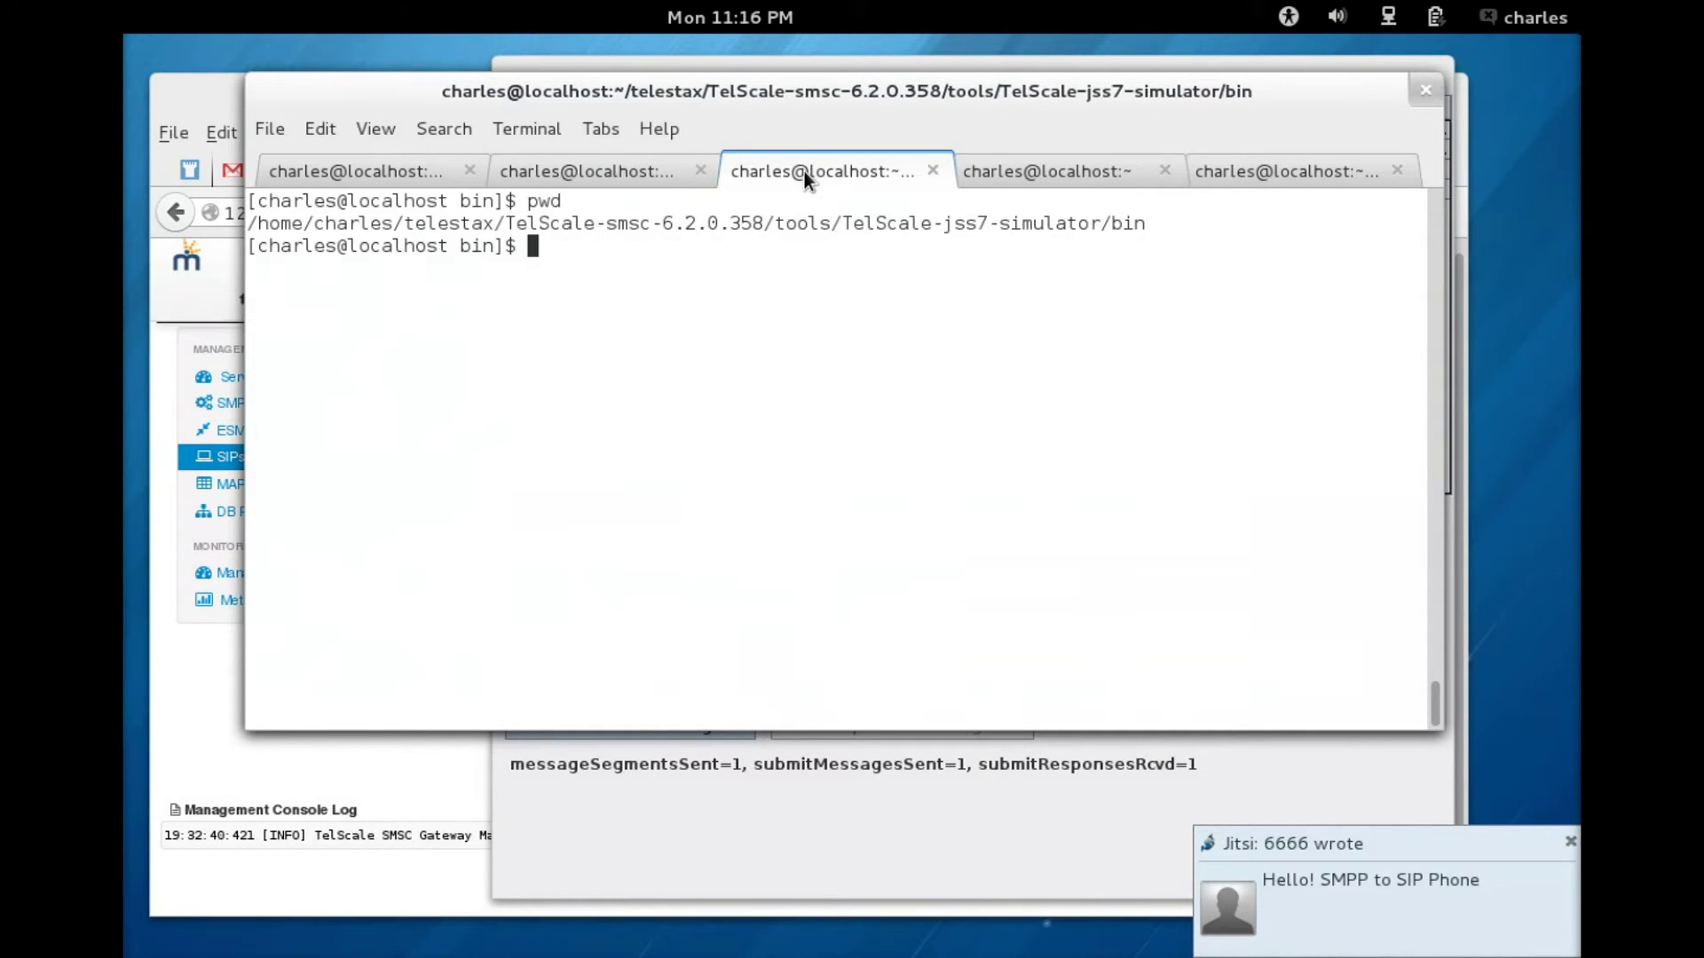
key(Up)
key(Up)
key(Up)
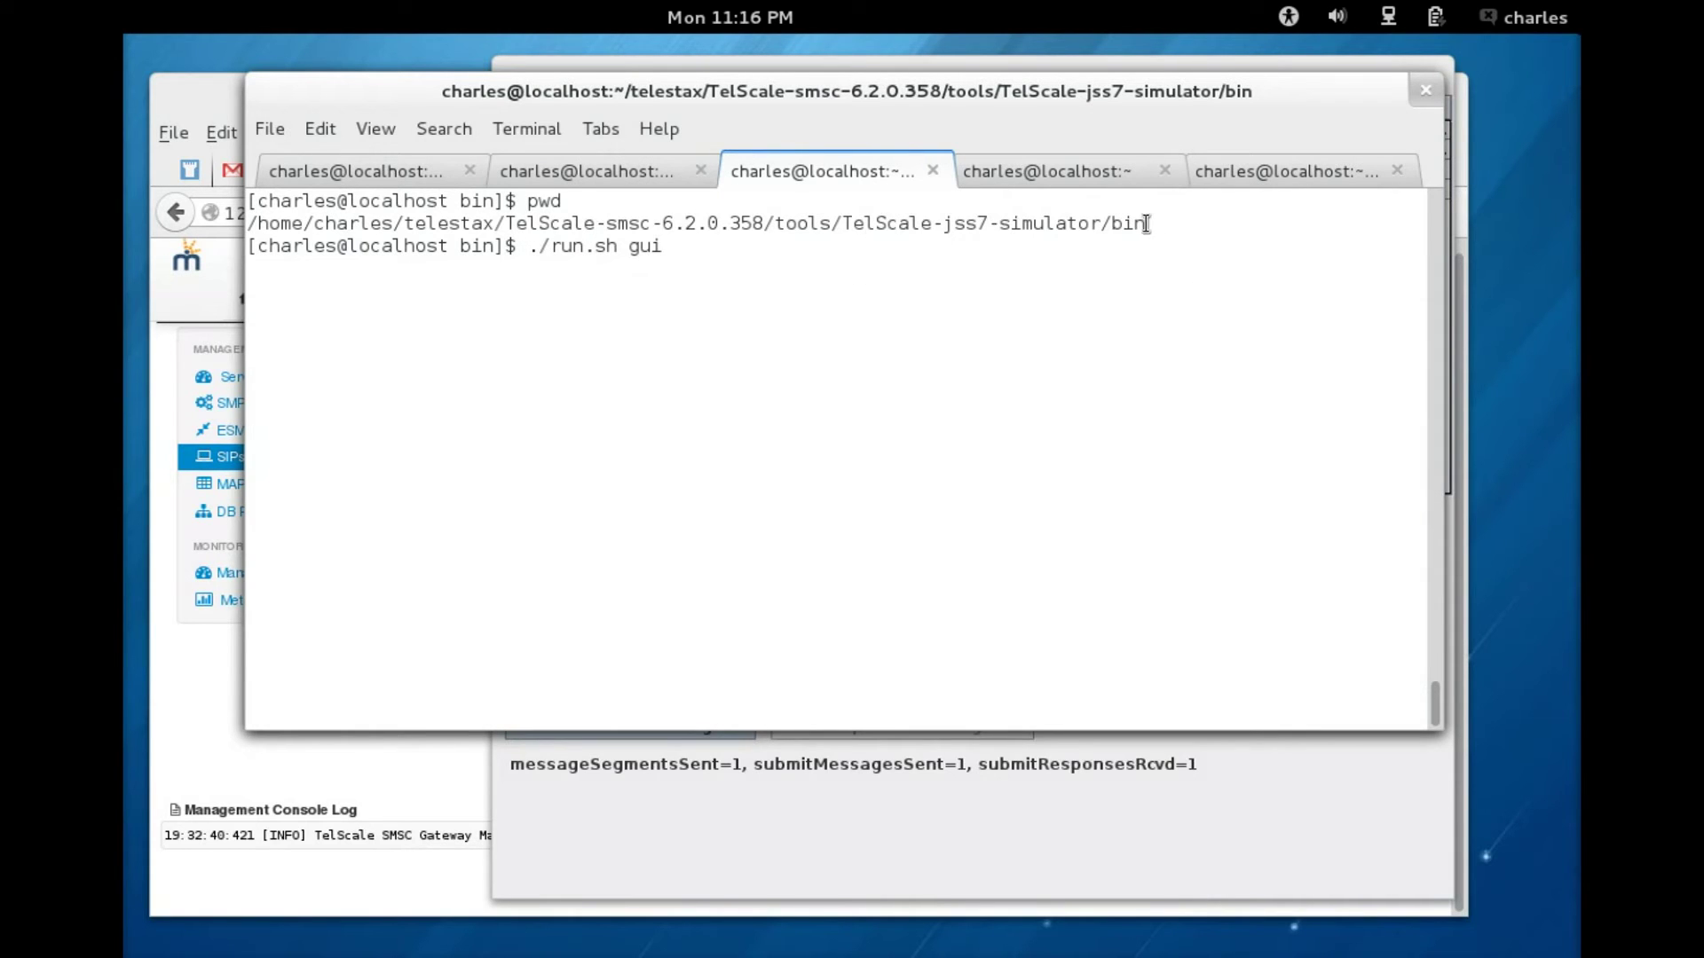
drag(1149, 224, 841, 224)
click(712, 279)
key(Return)
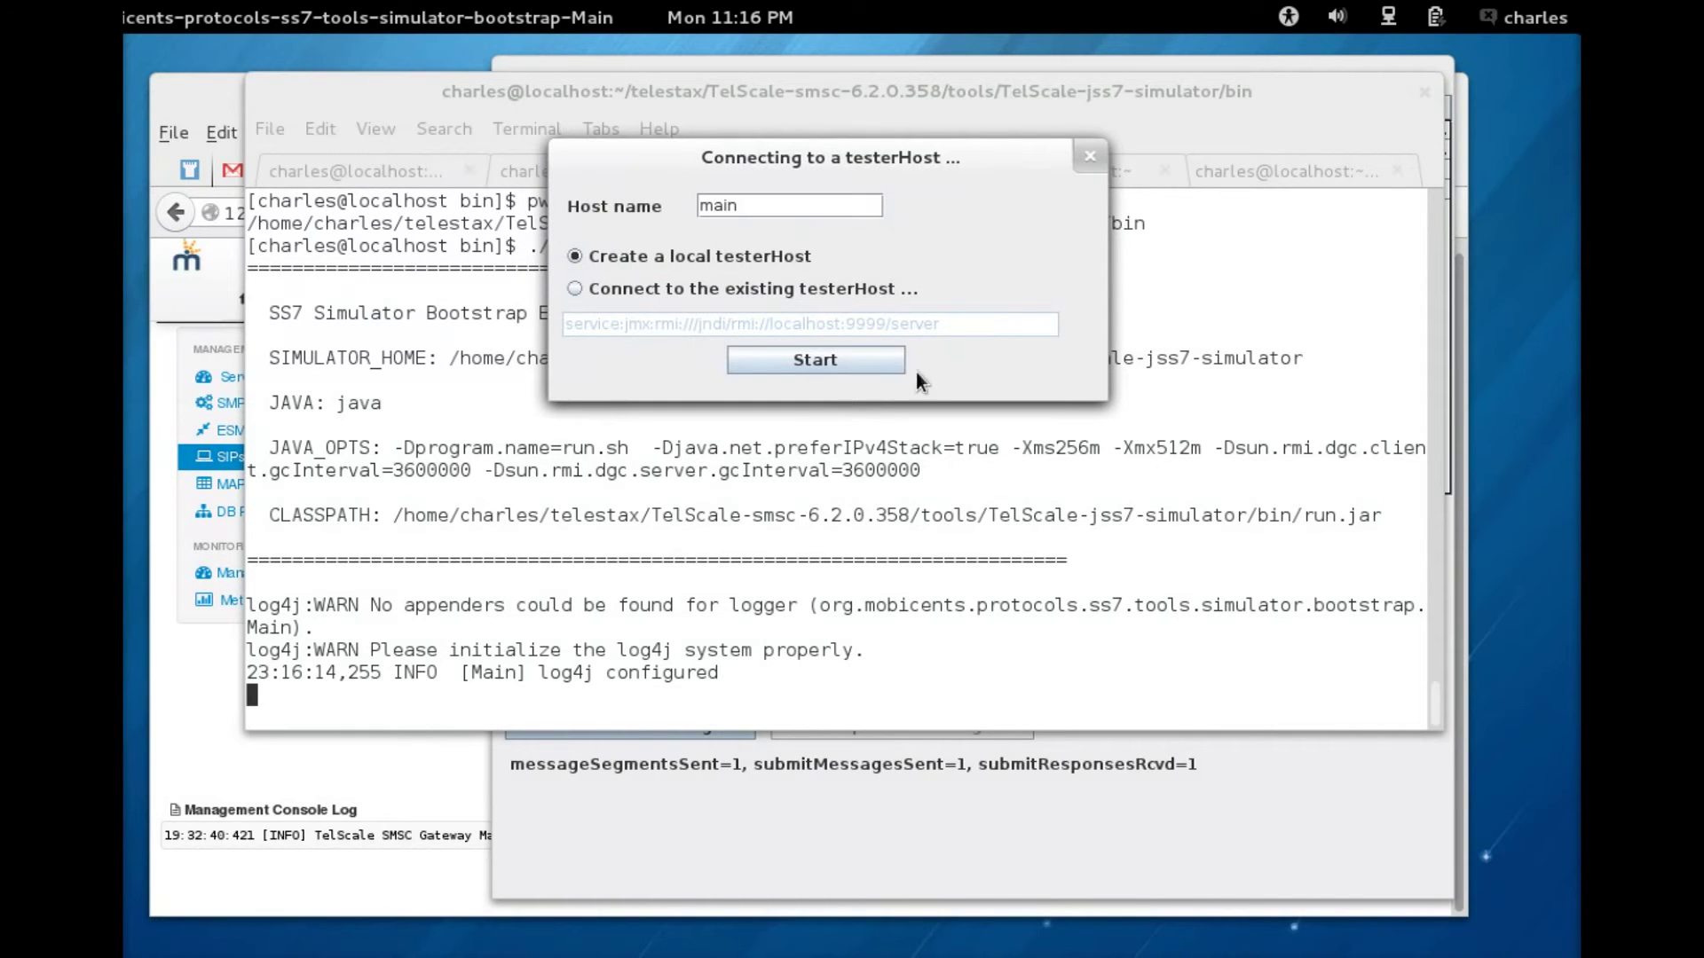
click(813, 358)
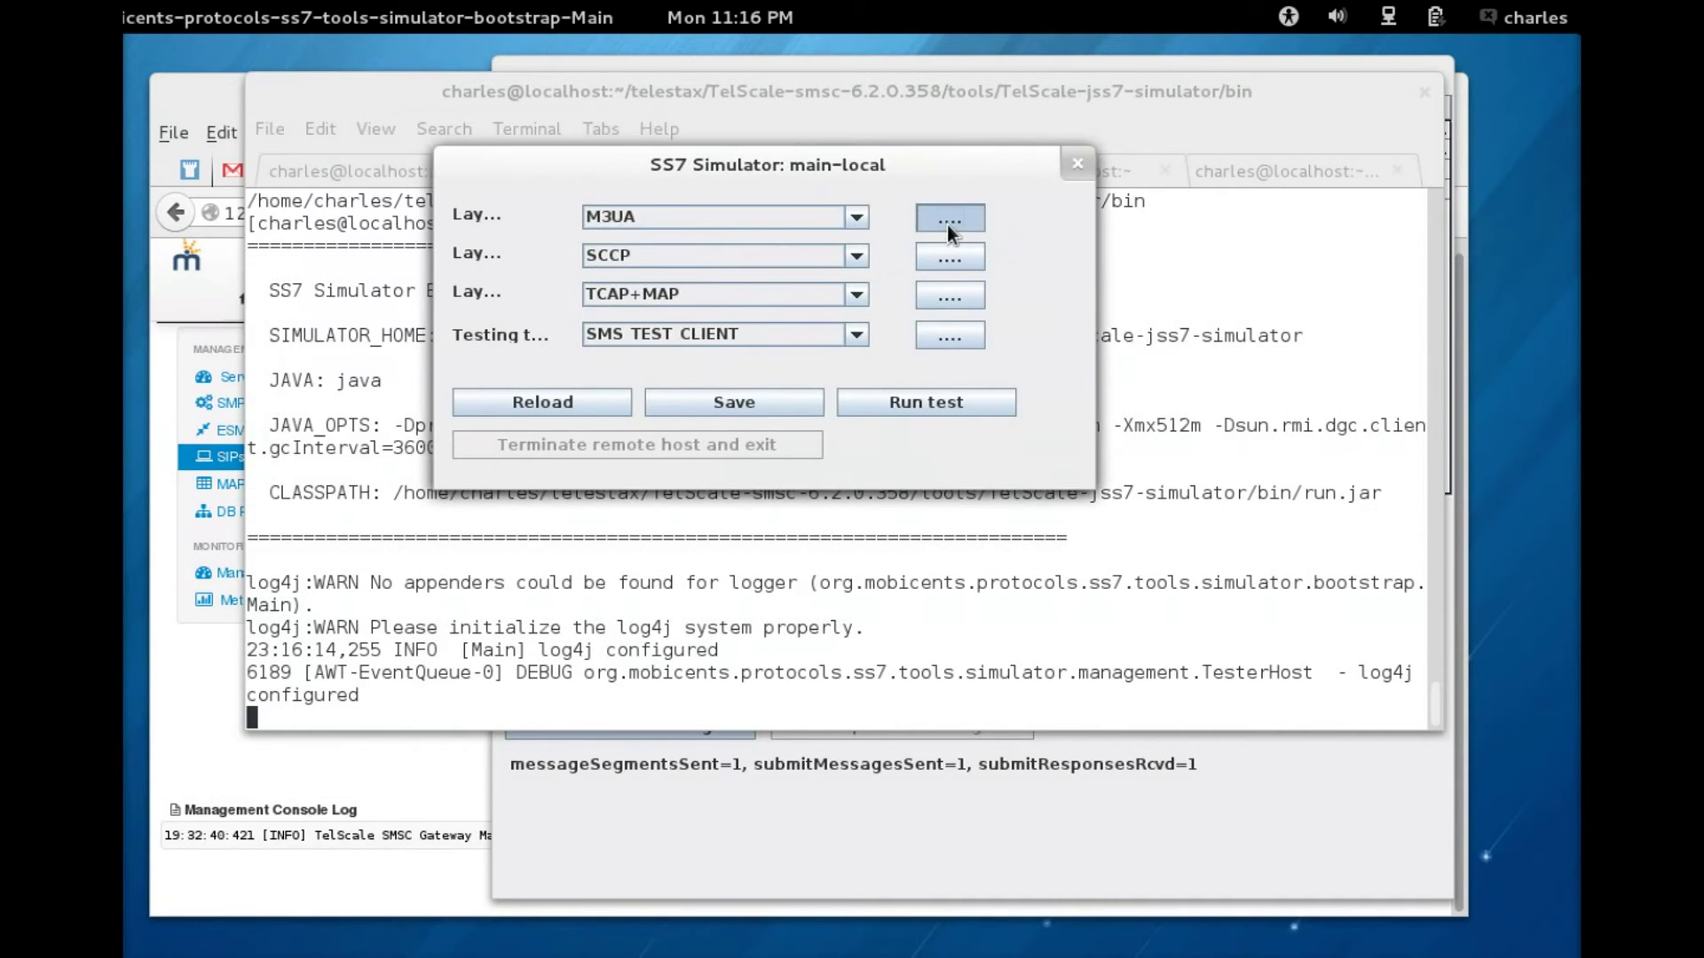
Review the M3UA and SCCP layer settings and cancel both without changes.
click(947, 218)
drag(594, 155, 781, 158)
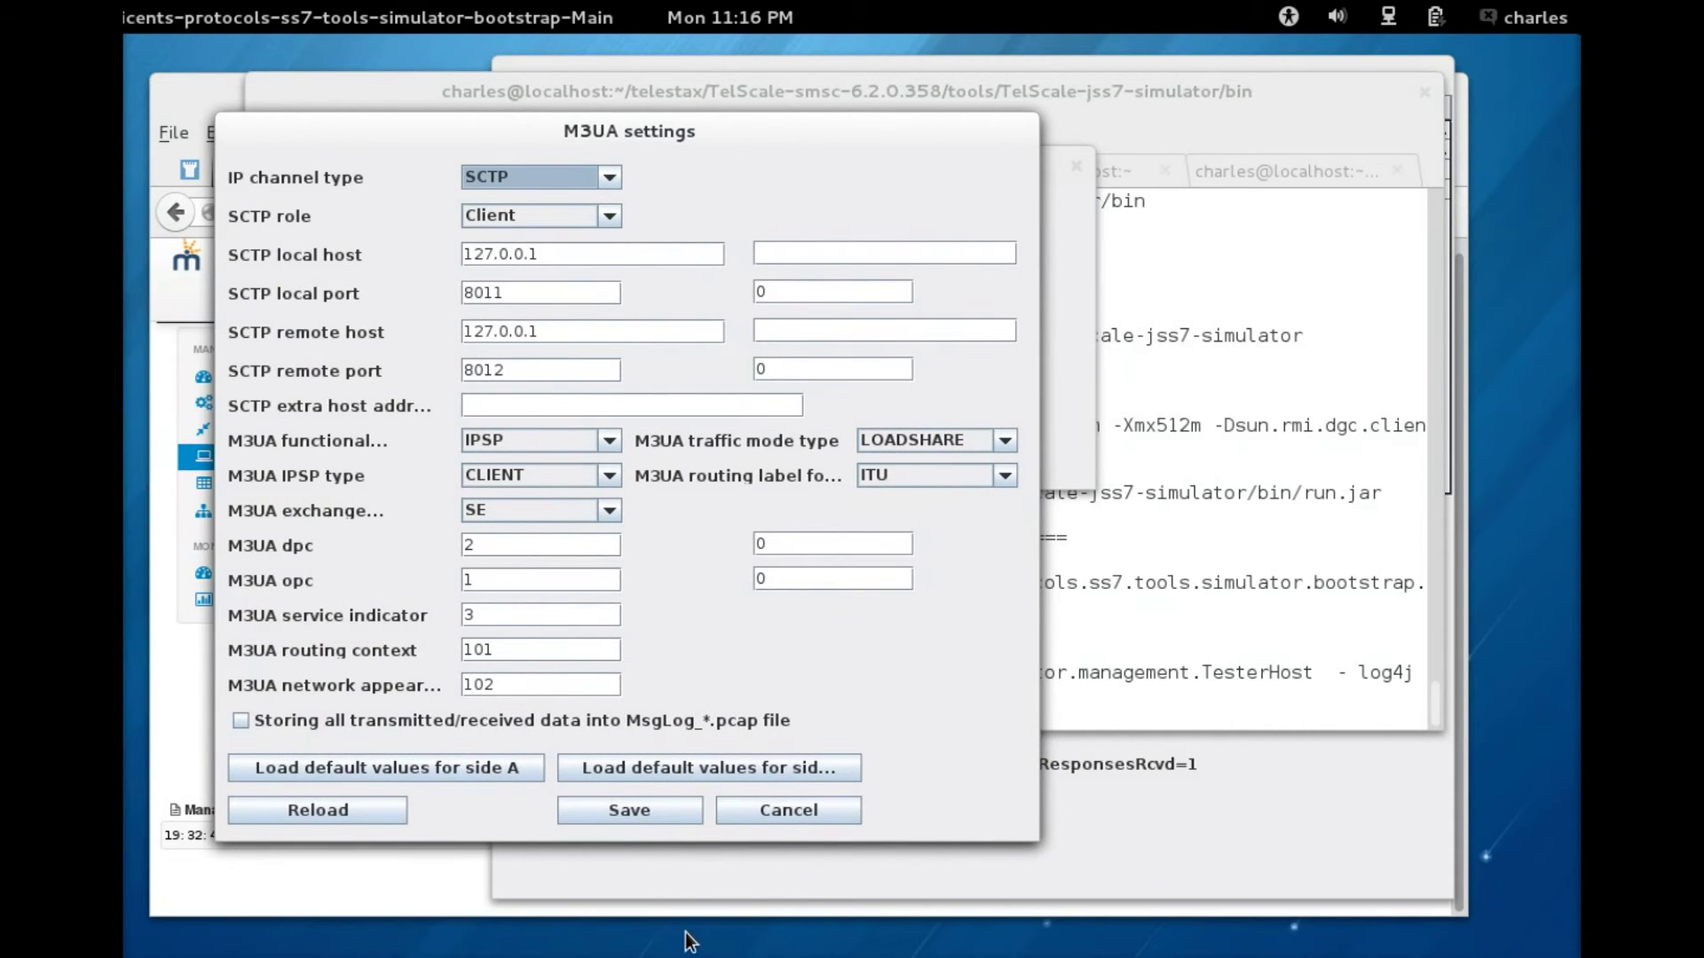
click(768, 822)
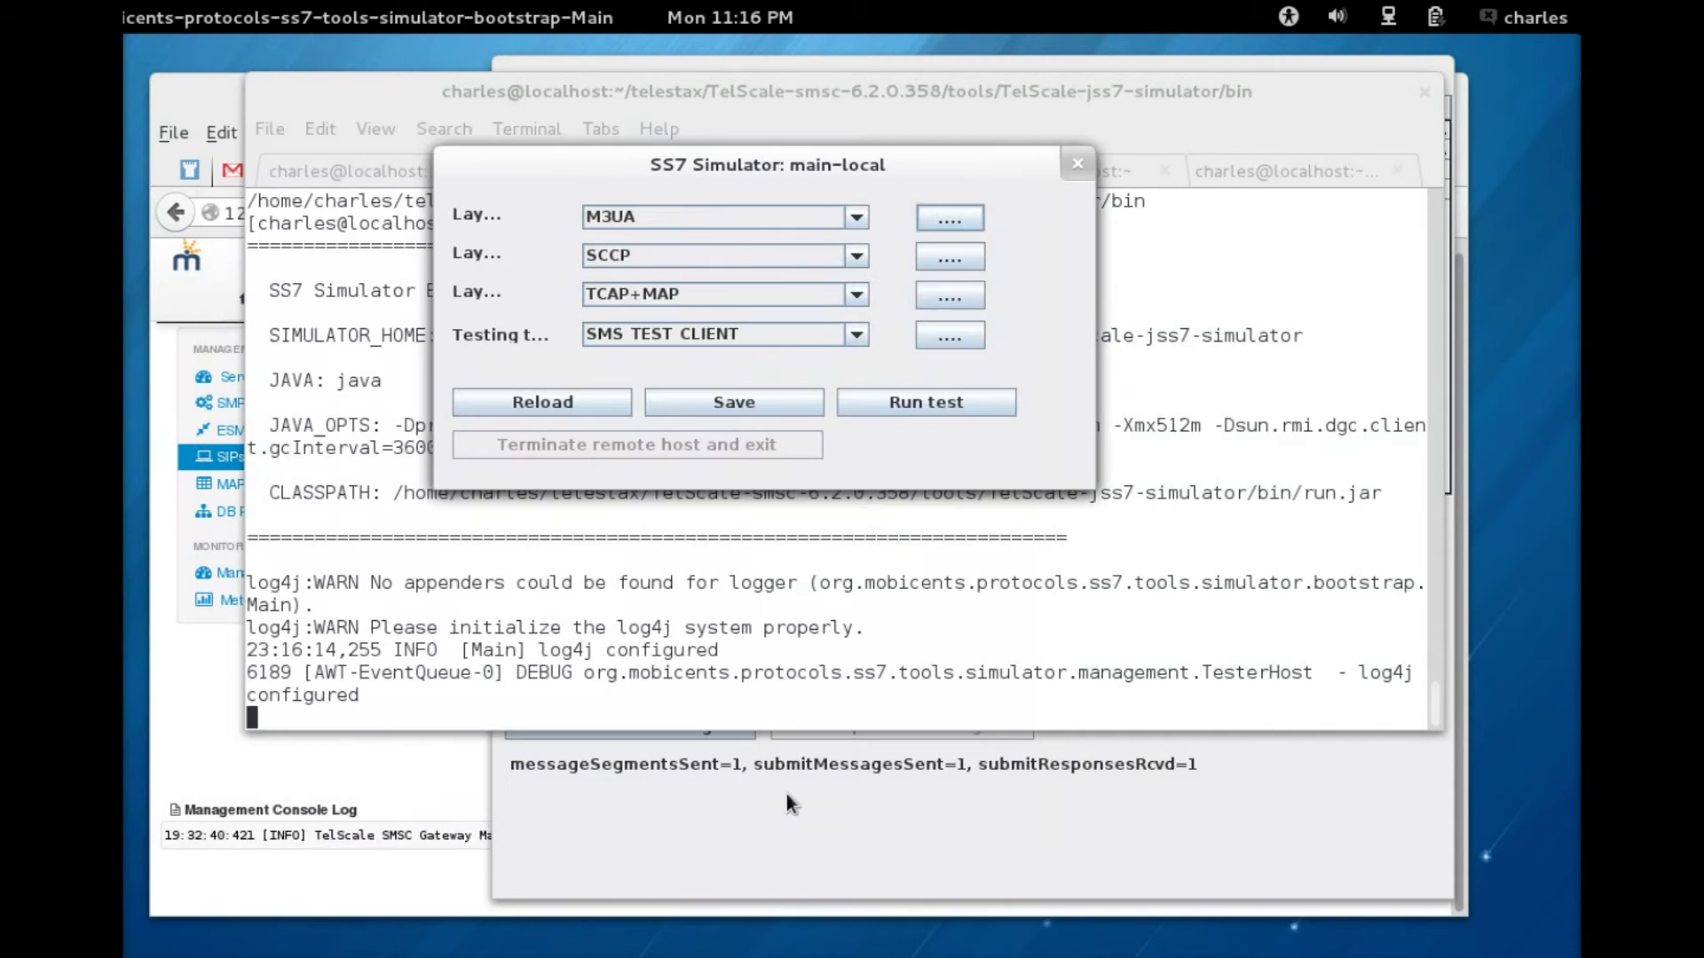
click(943, 255)
drag(576, 161, 743, 82)
click(675, 834)
Bring up the SMS test client and confirm its L1 state changes from Disconnected to Connected.
click(897, 401)
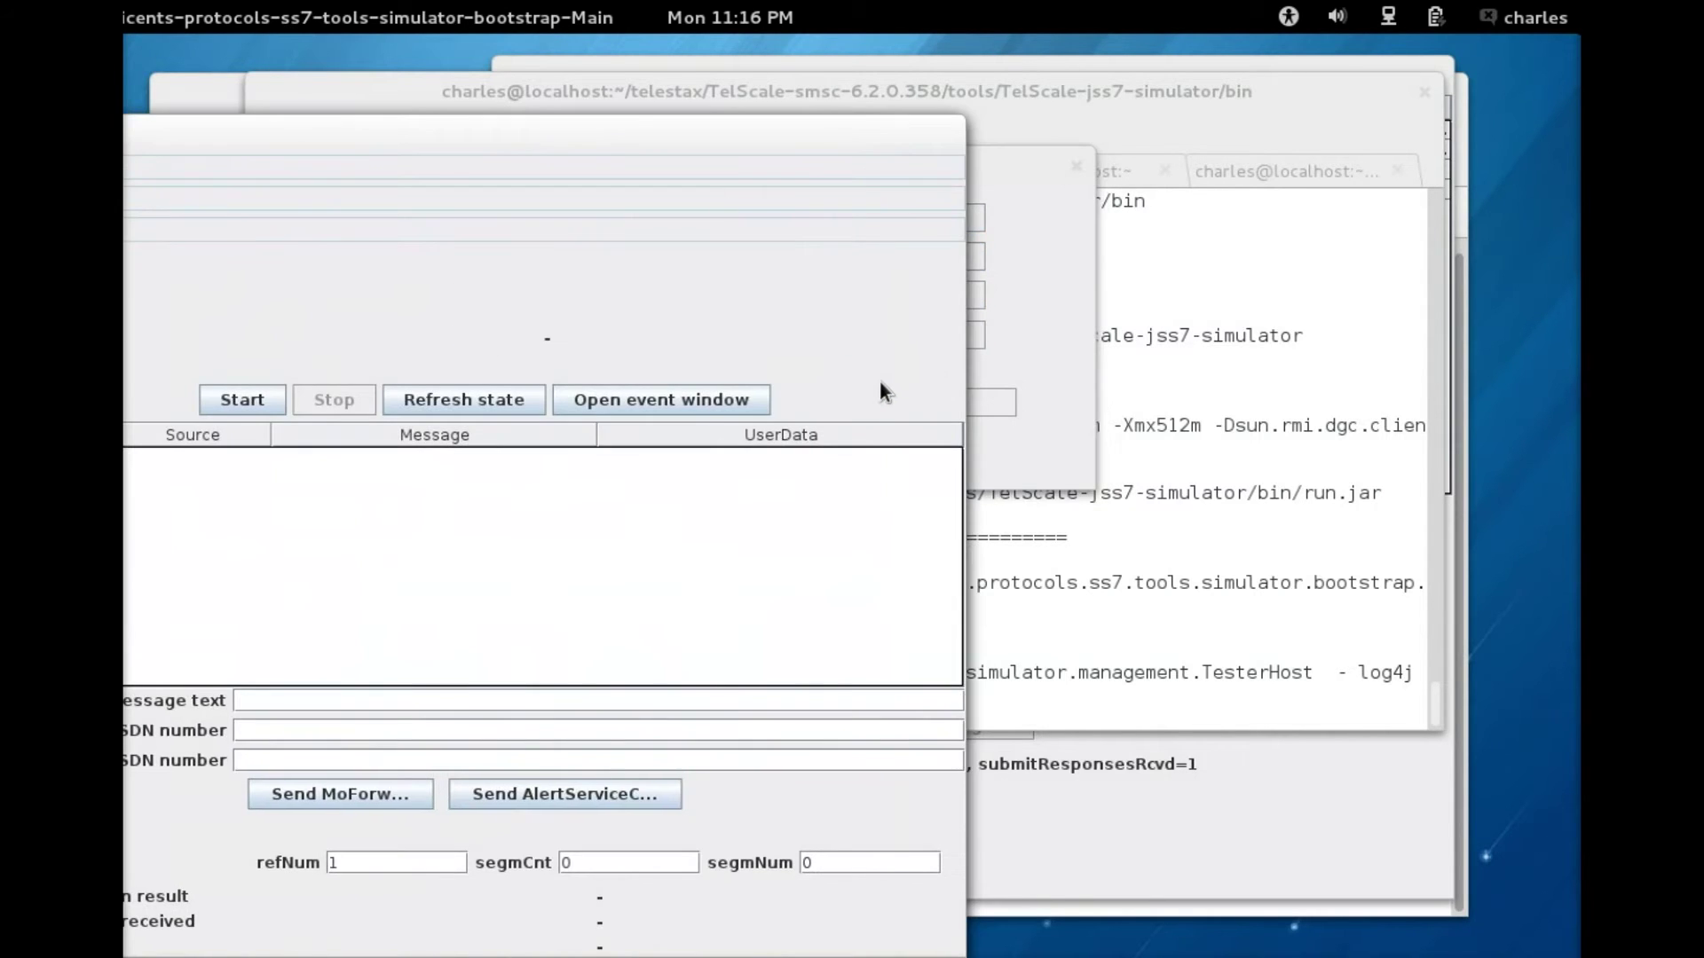
drag(592, 127, 893, 69)
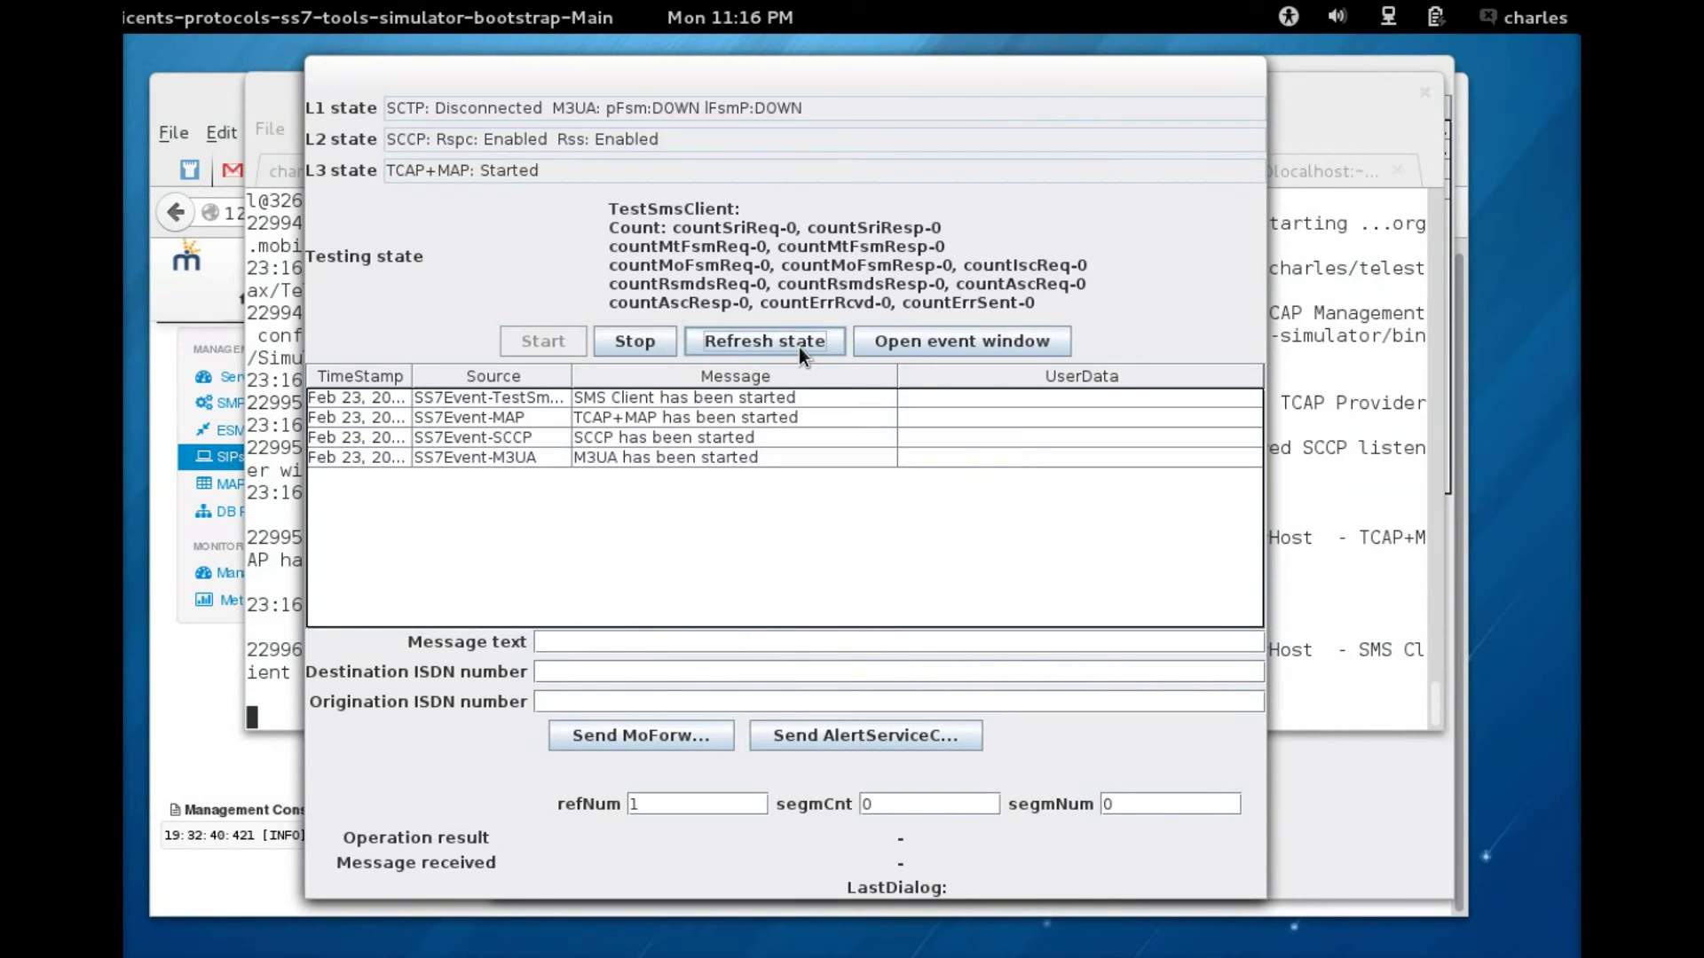
drag(435, 107, 541, 105)
click(545, 108)
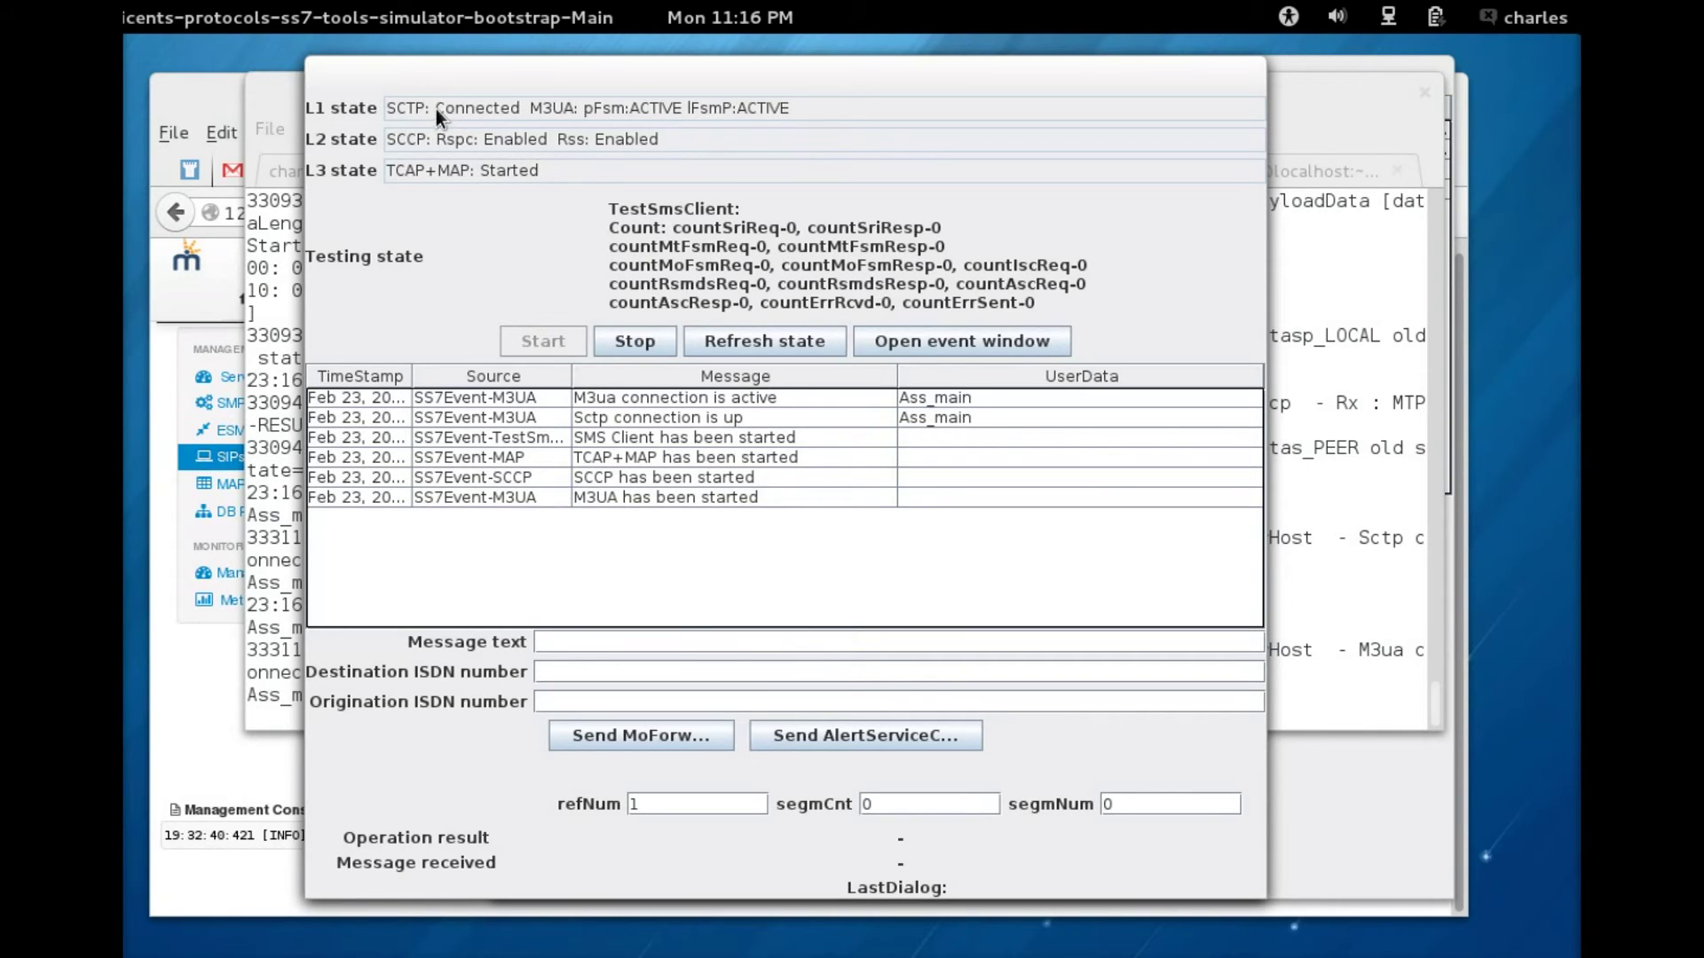
drag(435, 110, 504, 105)
Enter message 'Hello SS7 to SIP Phone', destination 5555 and origination 6666.
click(635, 639)
text(Hello SS7 to SIP Phone)
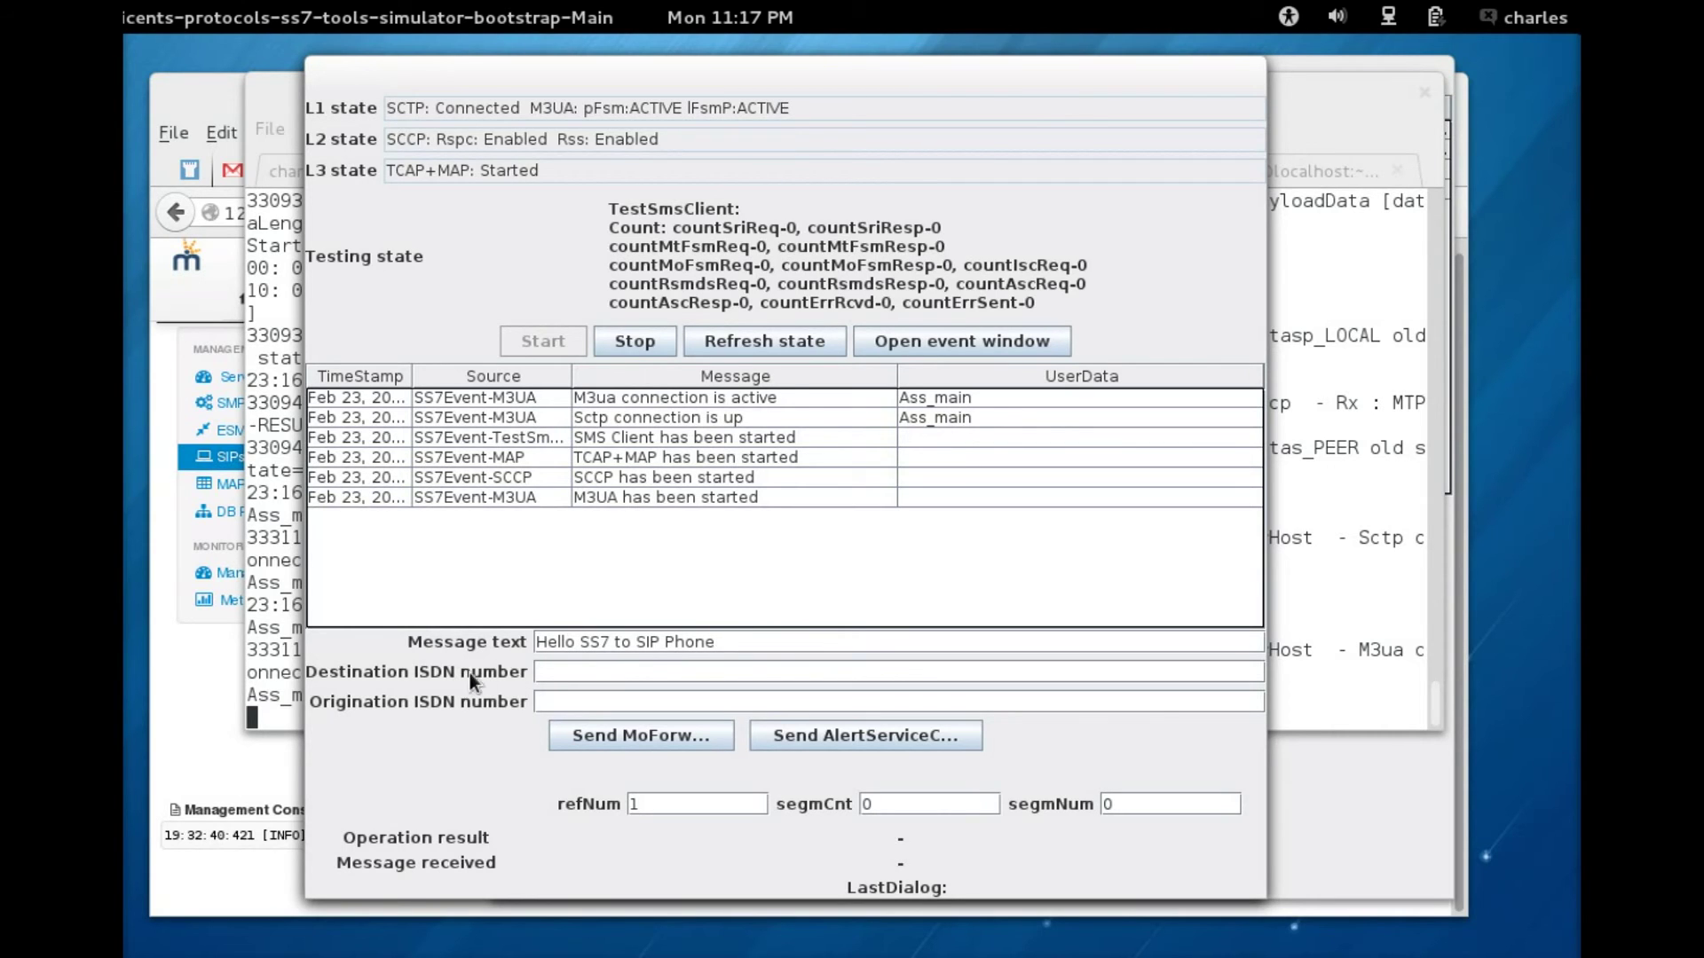
text(5555)
key(Tab)
text(6666)
Send the MO forward SM and then the AlertServiceCentre request.
click(663, 737)
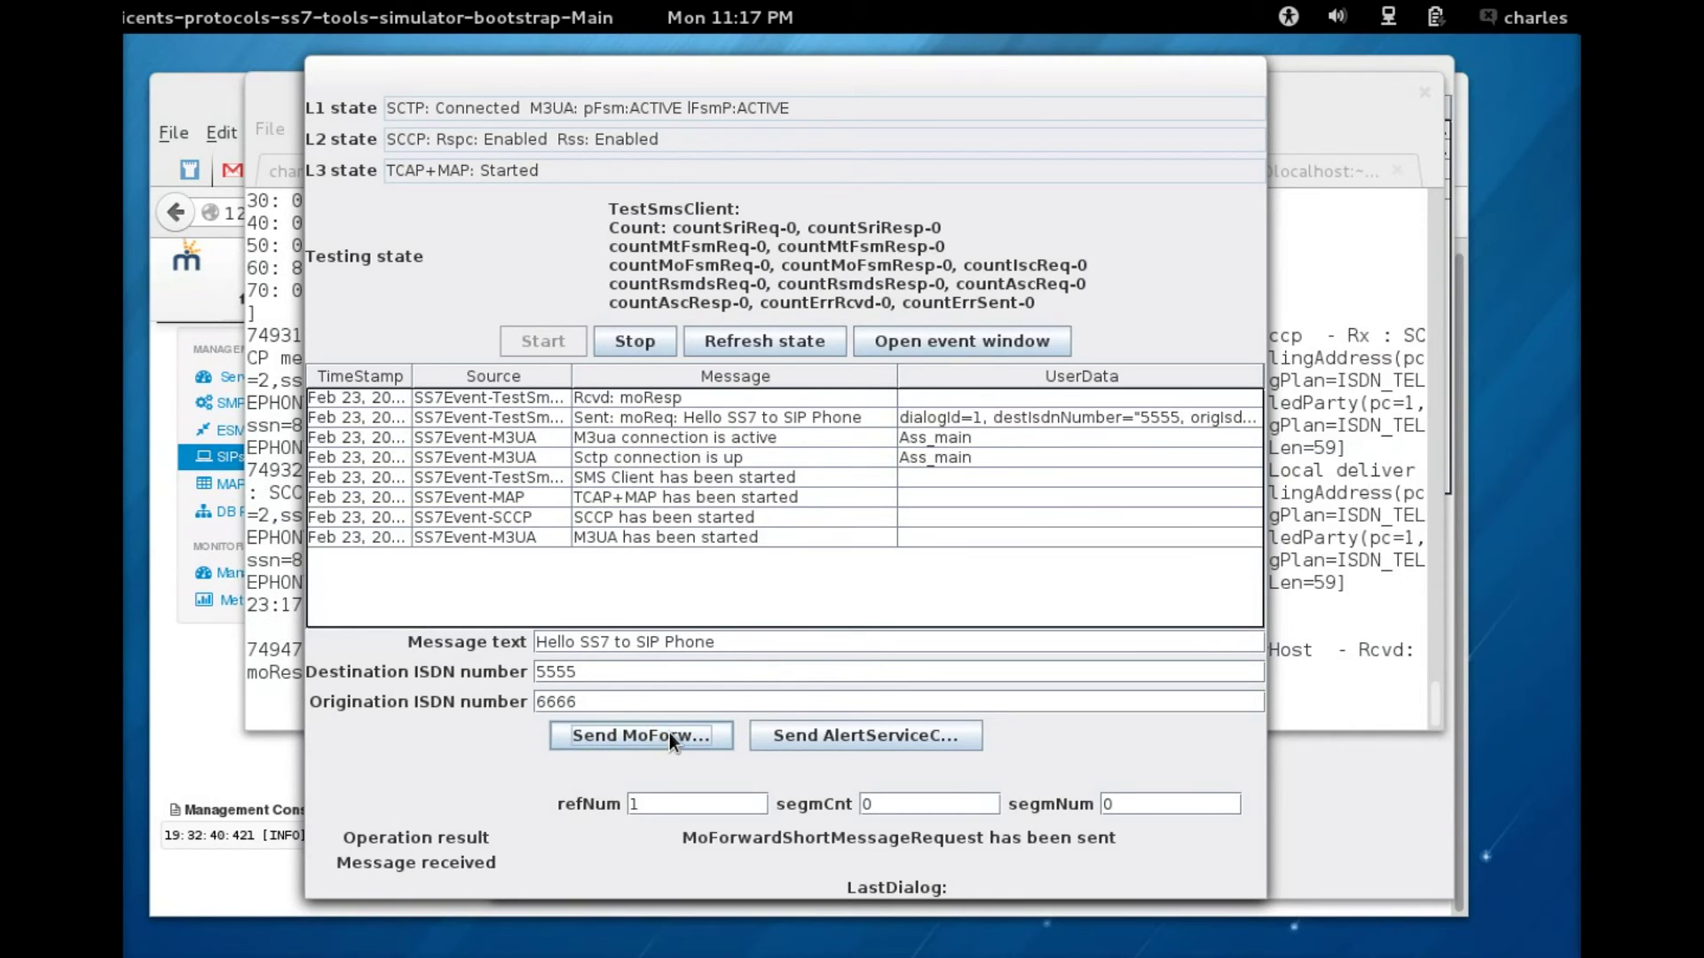
click(811, 736)
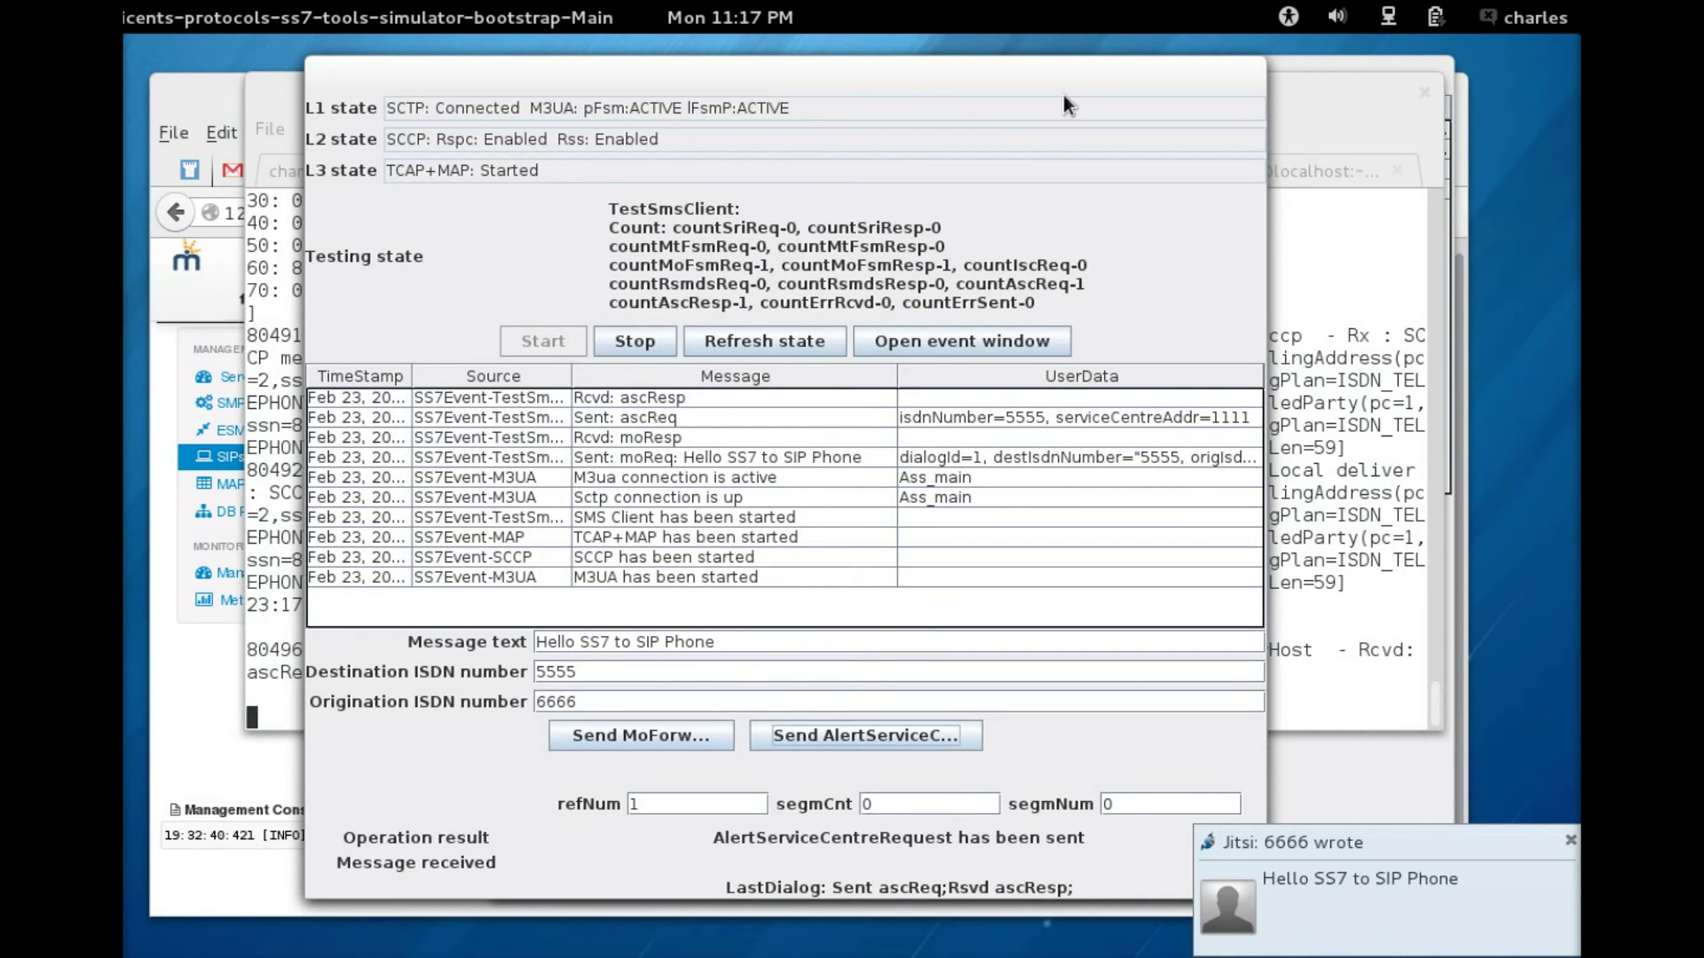
drag(1071, 76, 1057, 122)
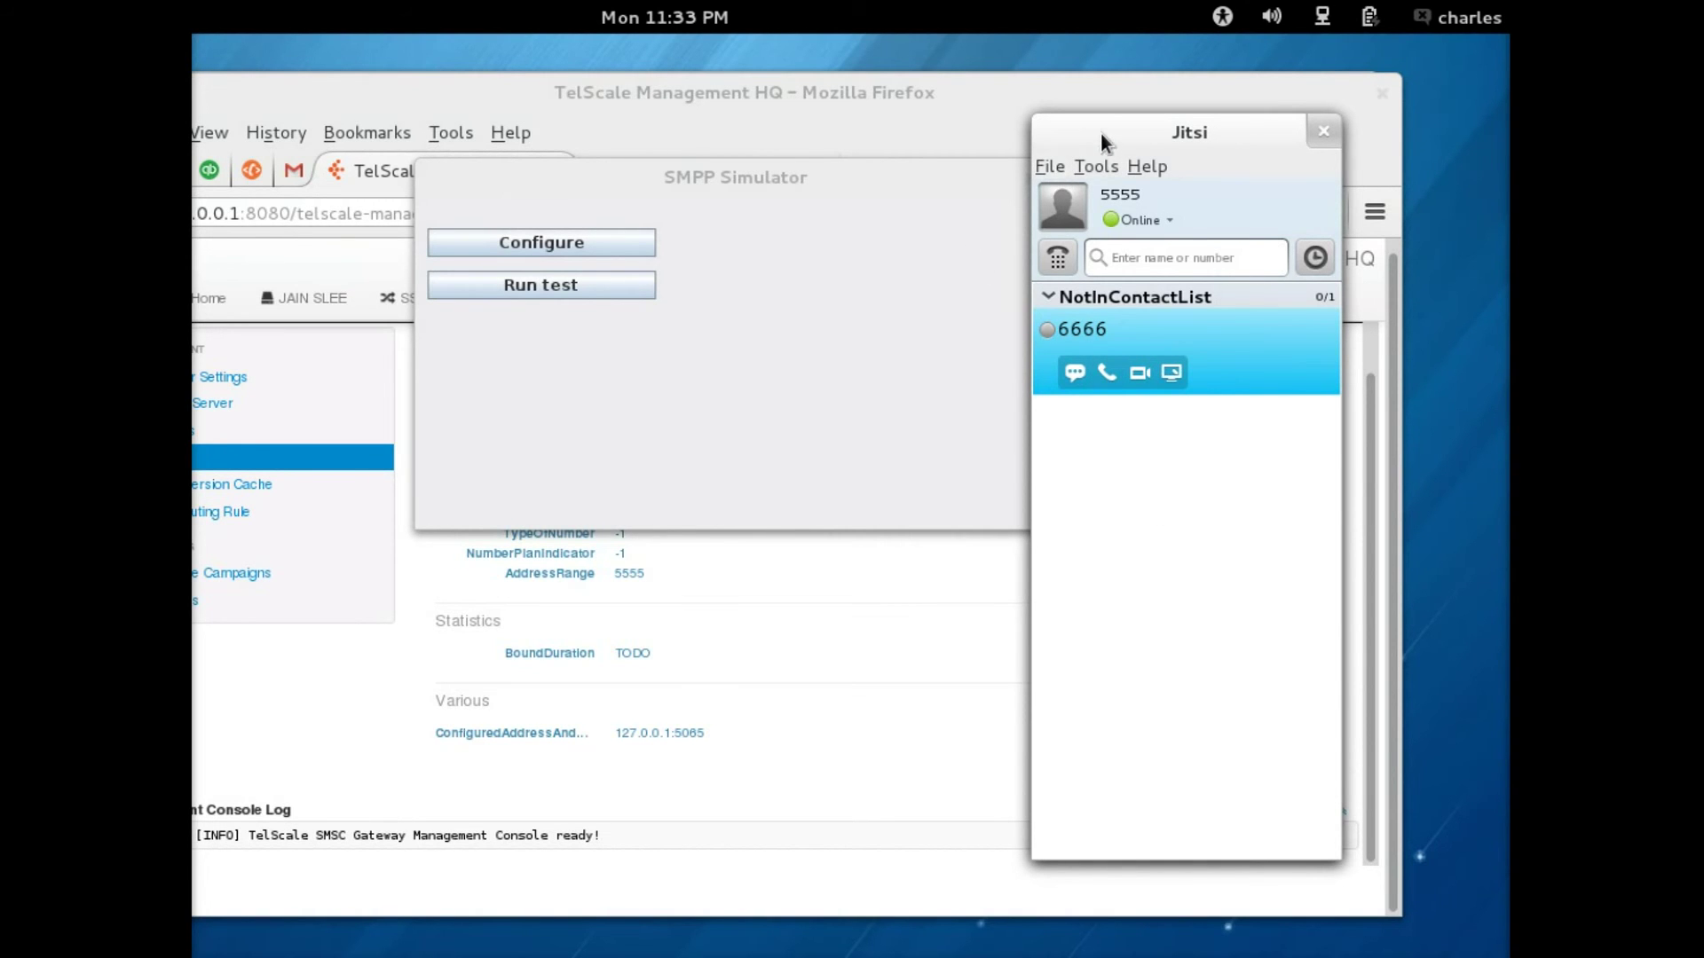
Open the chat with contact 6666 and move its window to the right.
drag(1101, 135, 1064, 136)
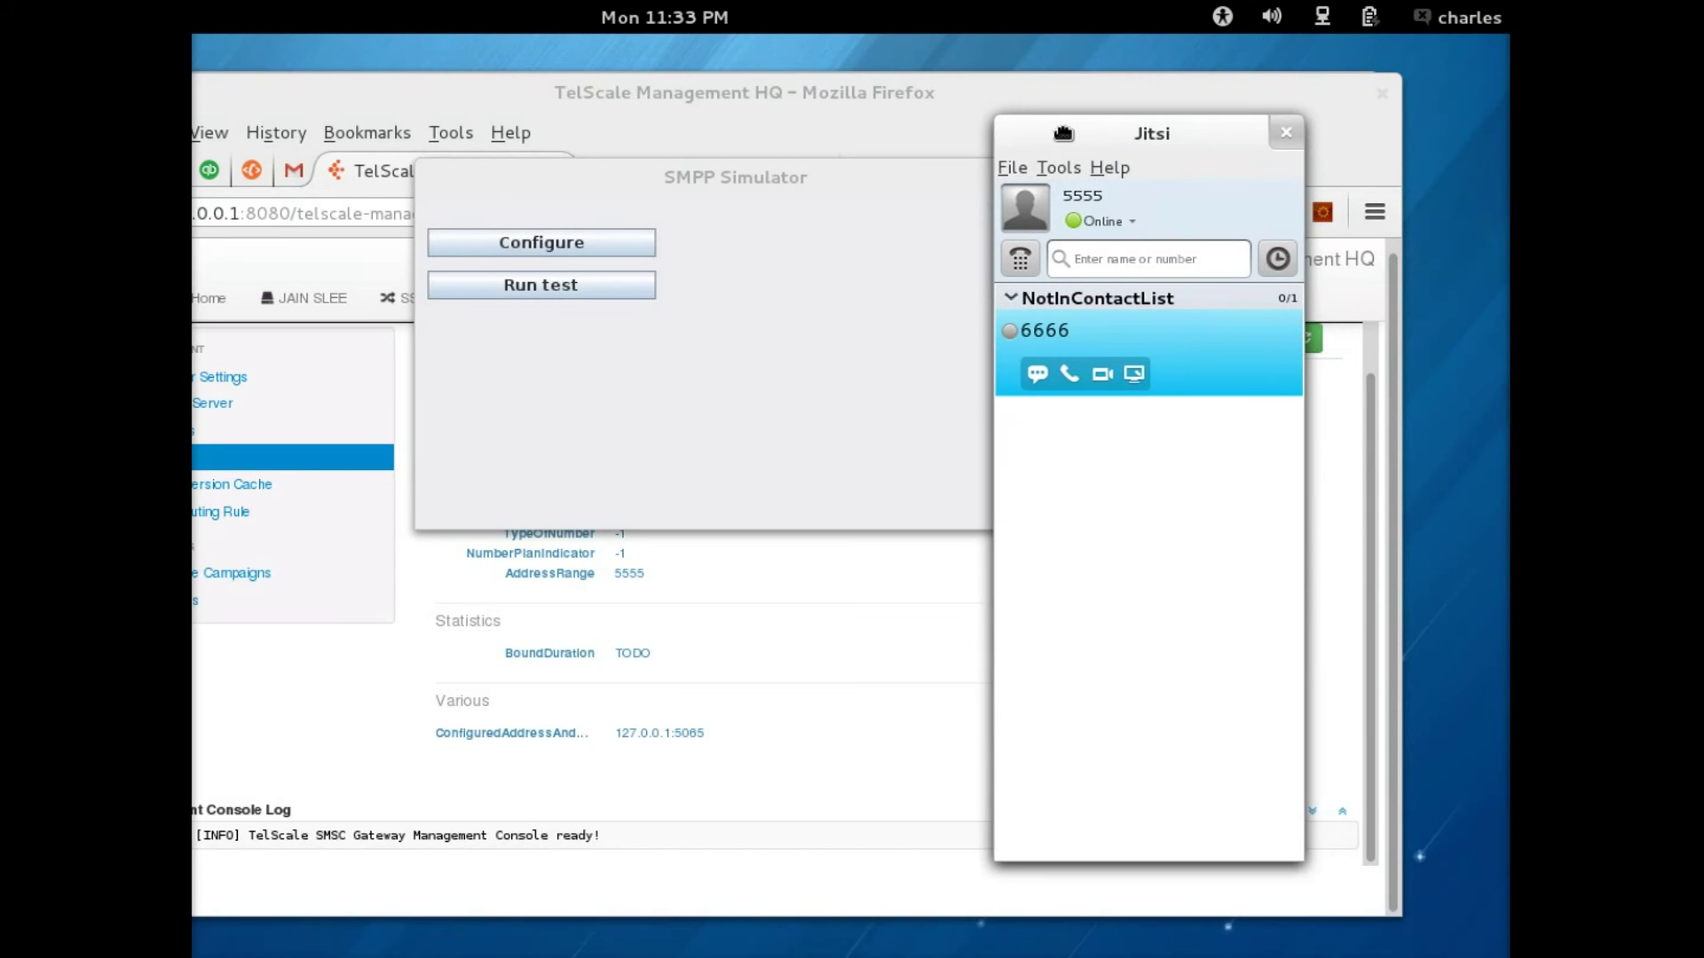
click(1037, 373)
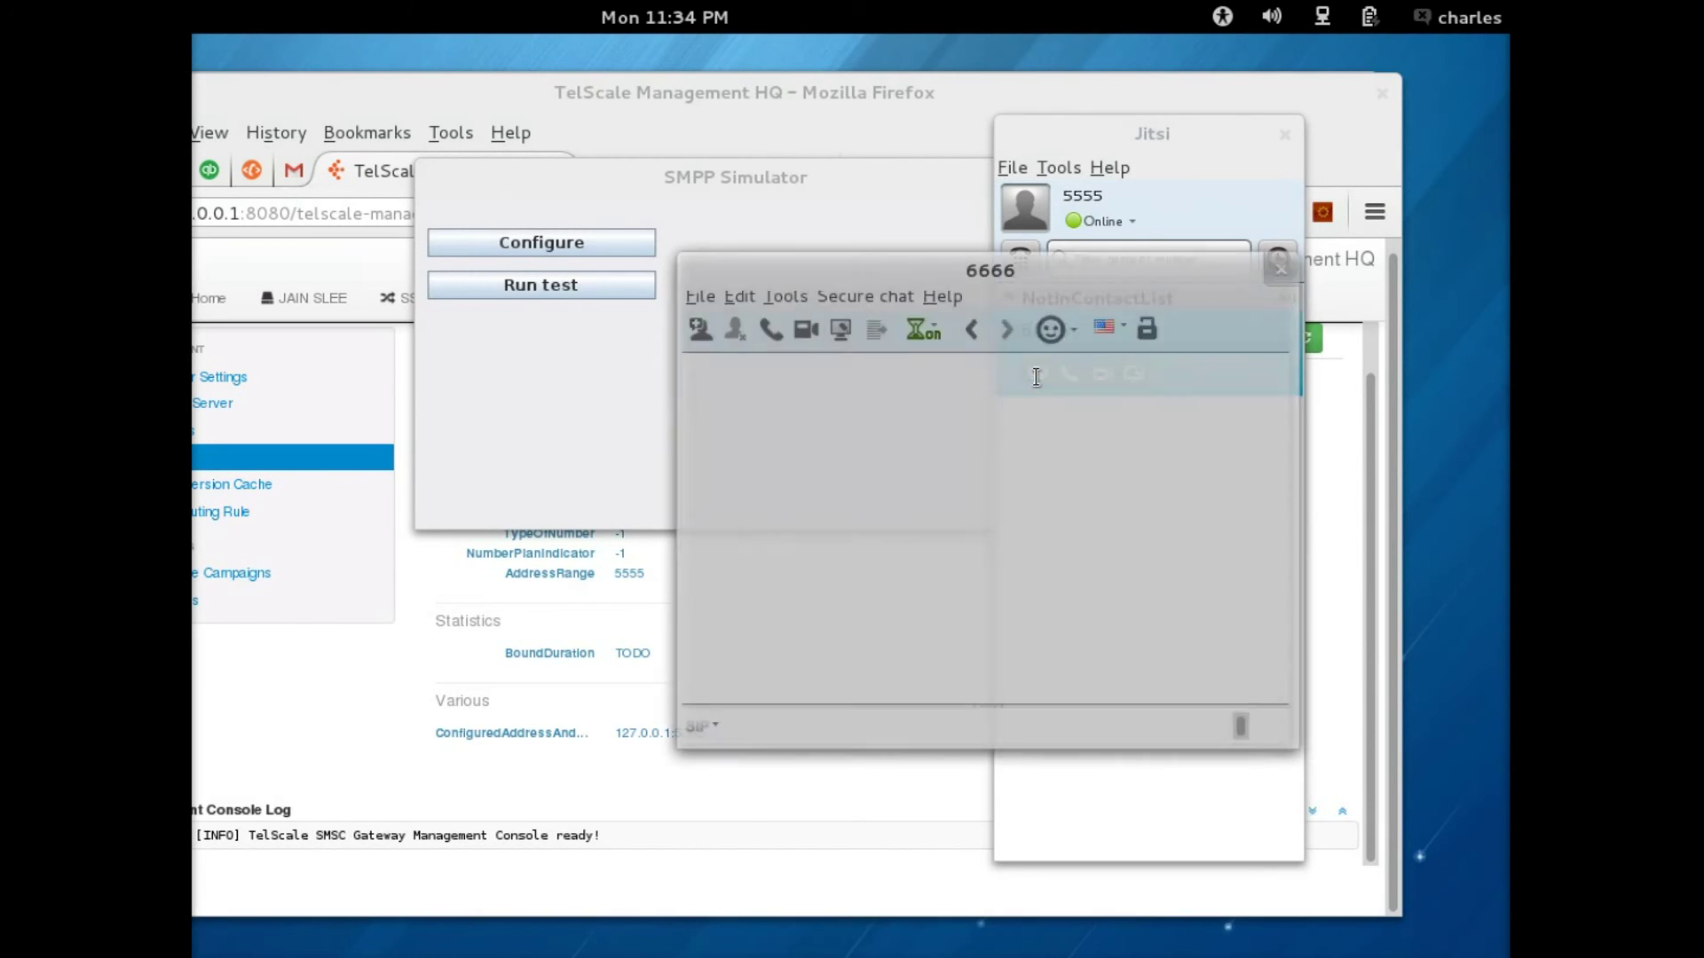
drag(912, 265, 998, 276)
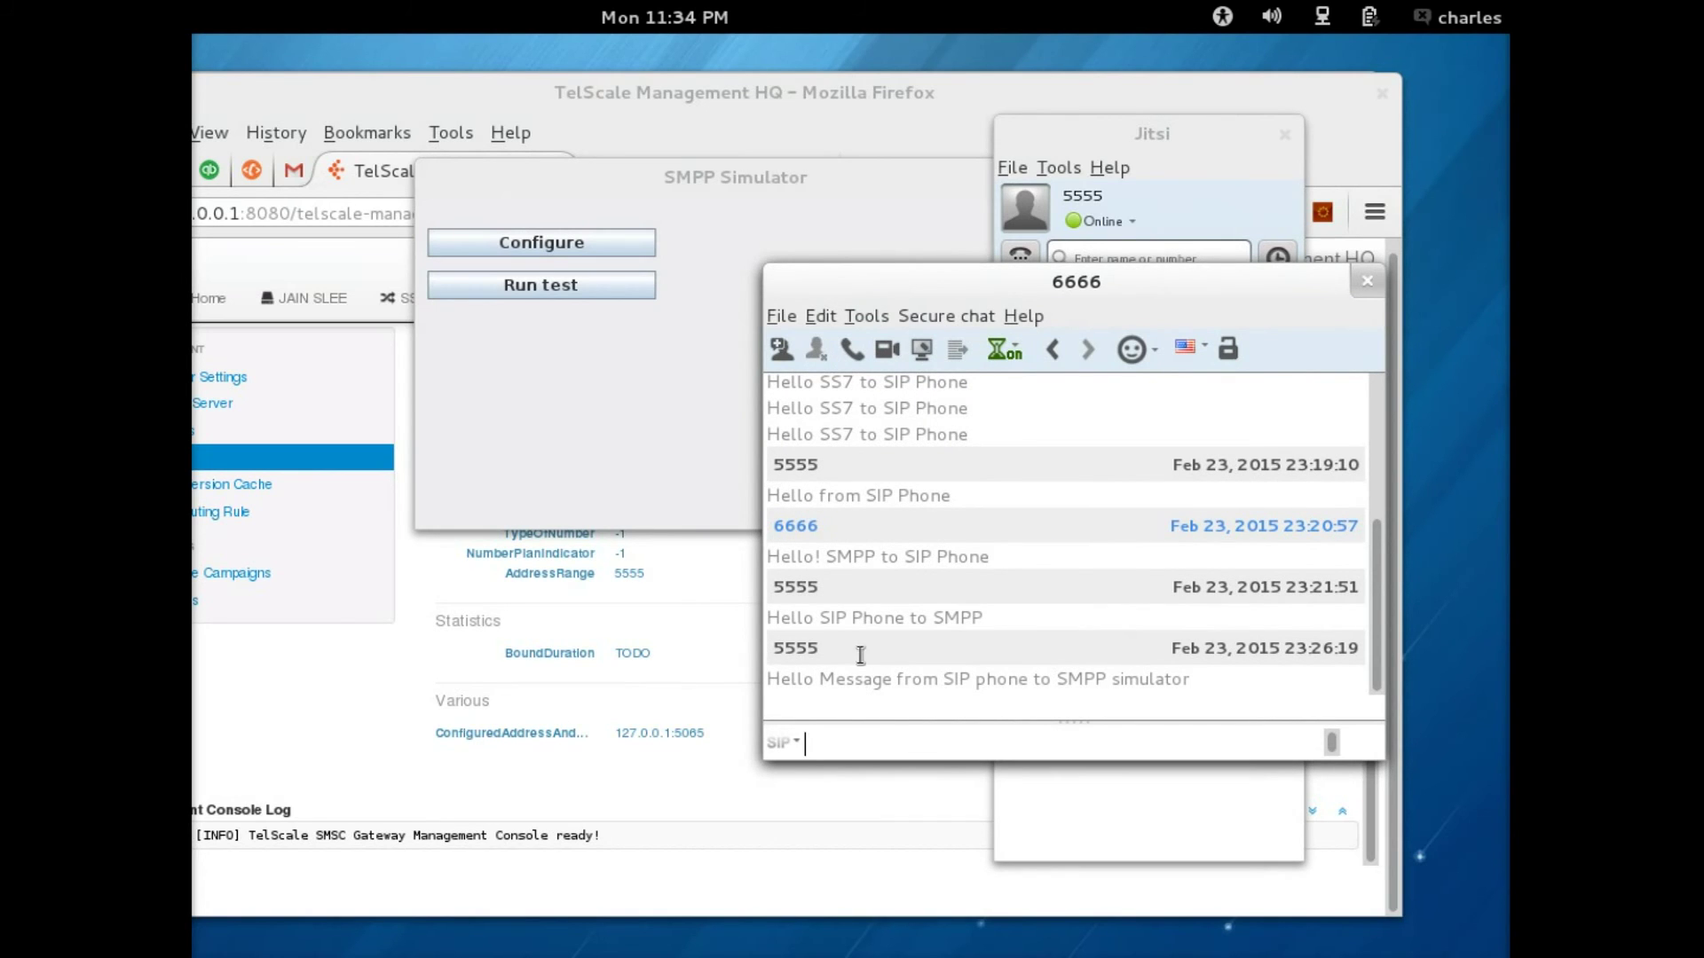
Open the SMPP Simulator test window and start a client session.
click(664, 200)
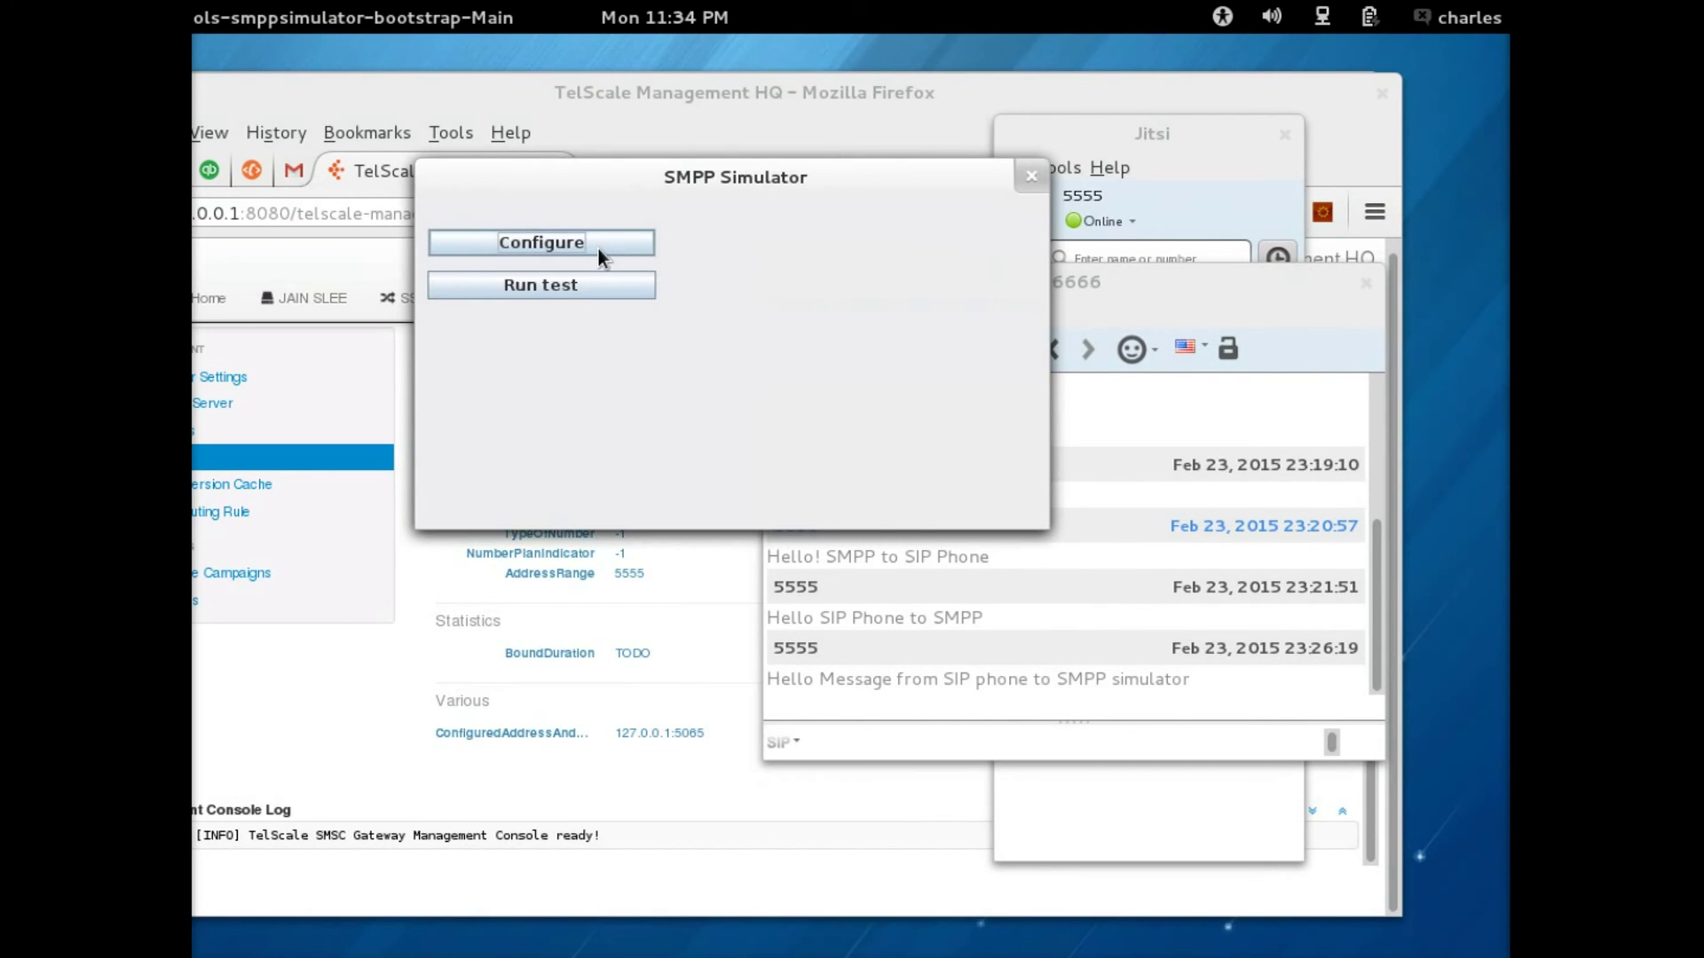
click(556, 286)
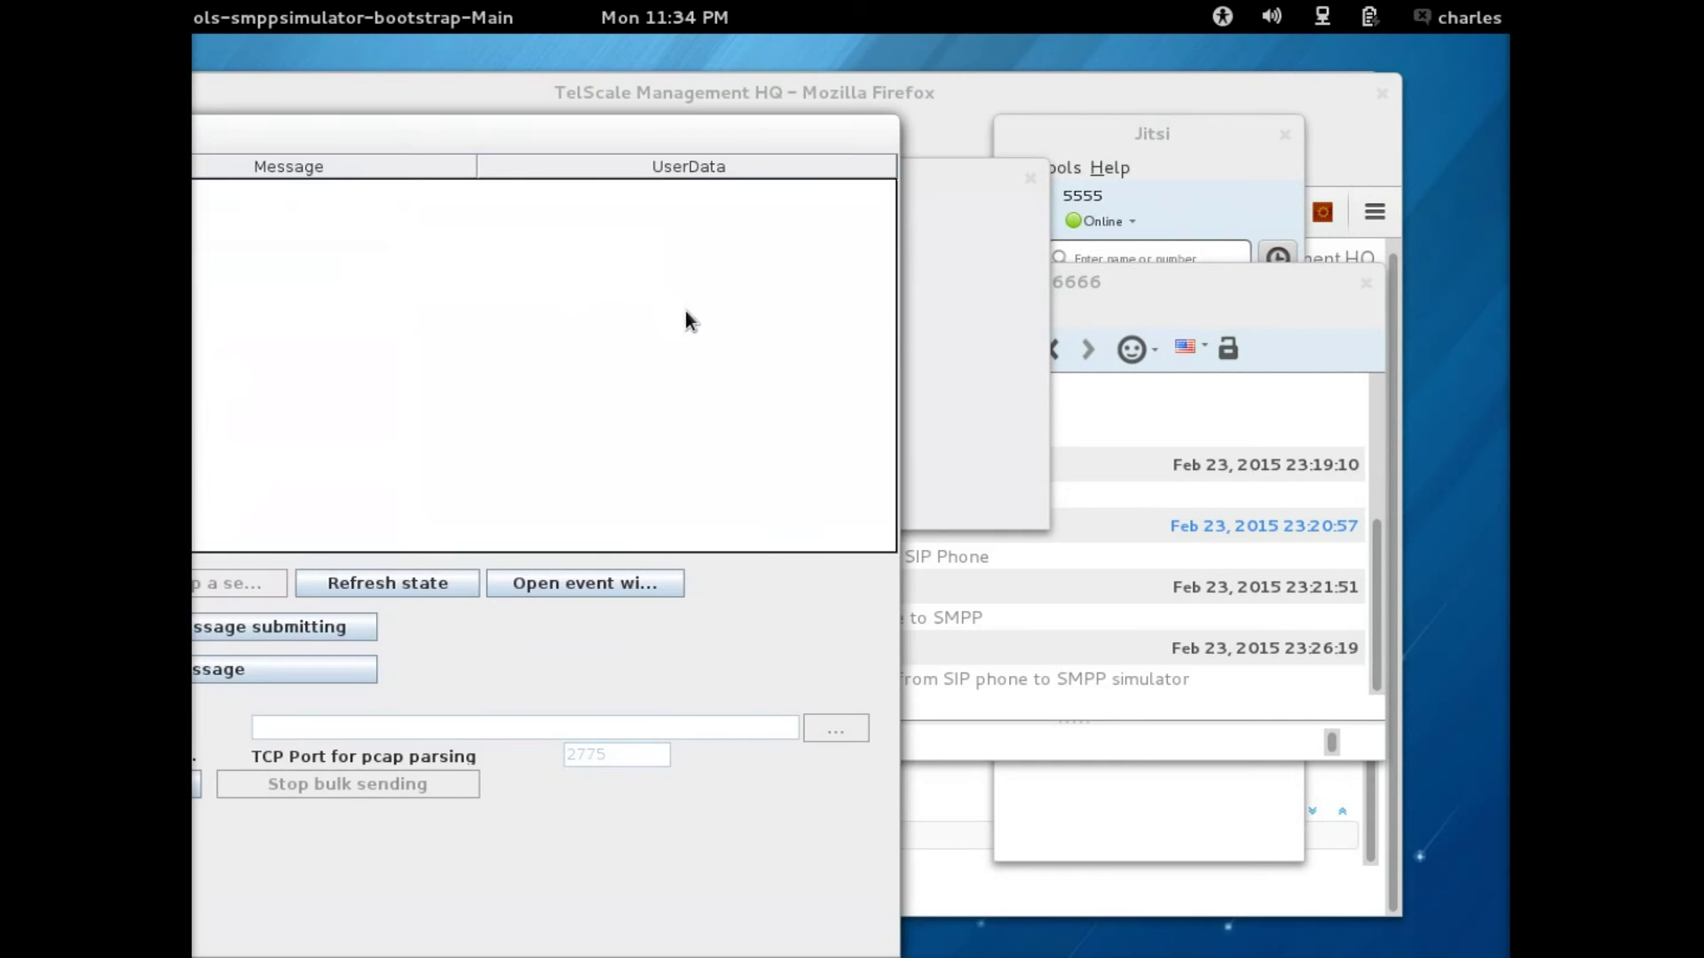
drag(442, 129, 782, 99)
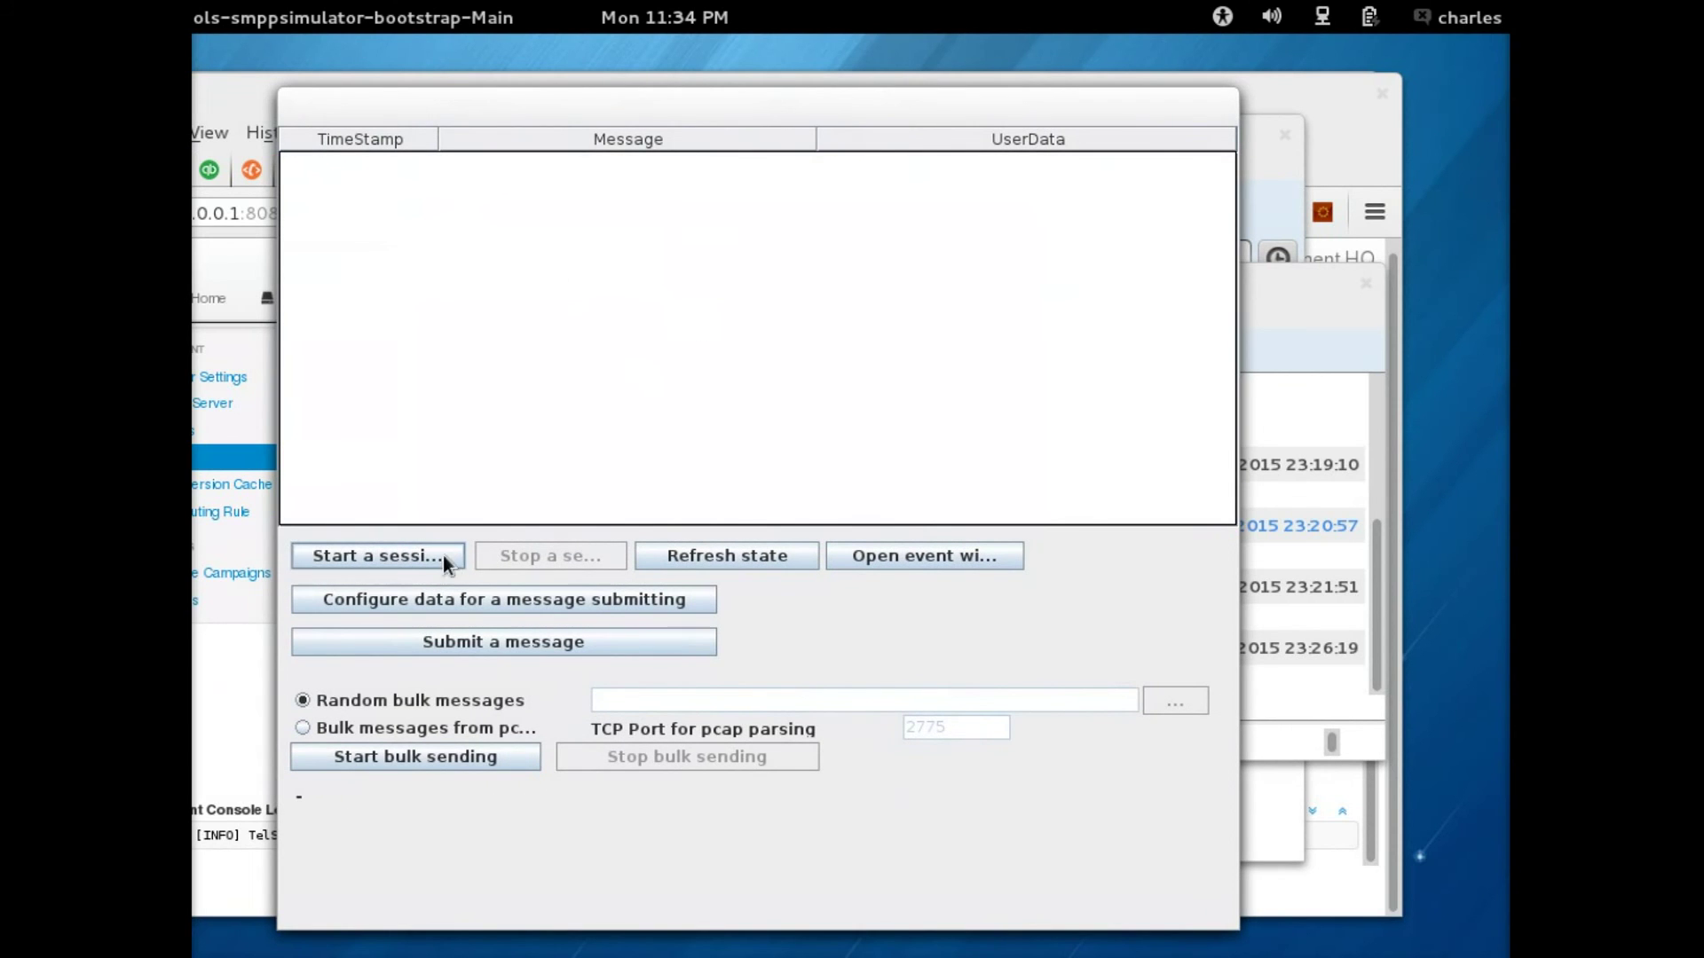
click(408, 555)
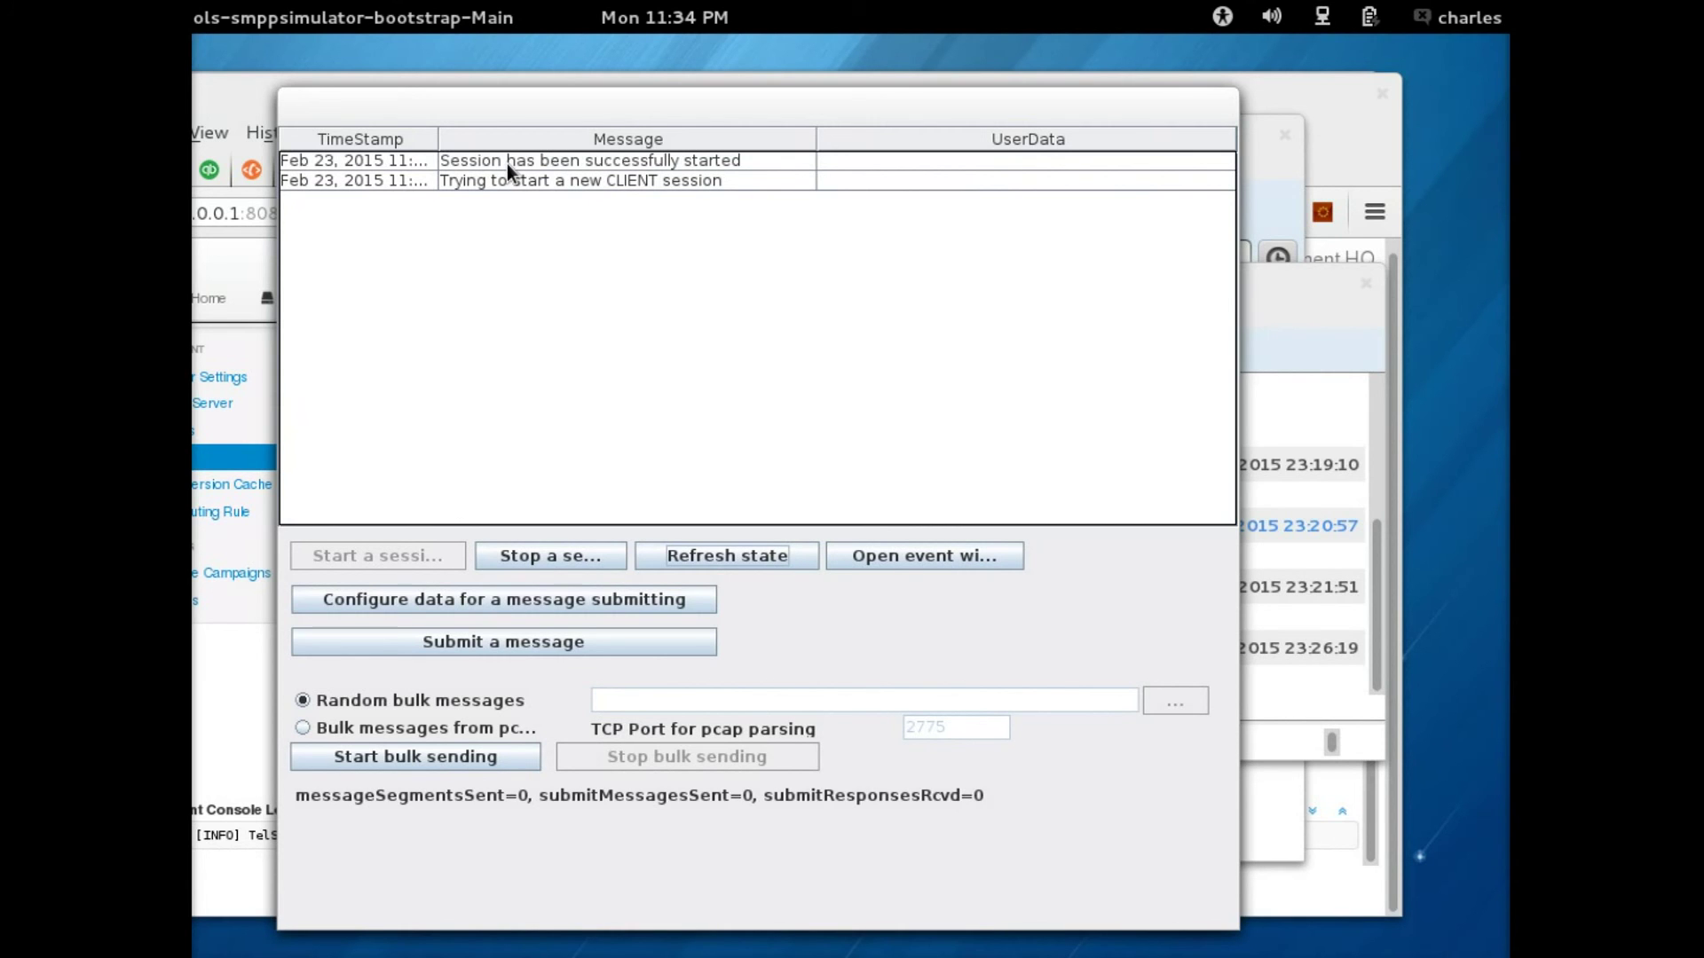
Move the SMPP test window left and bring the 6666 chat to the front.
drag(784, 108, 508, 100)
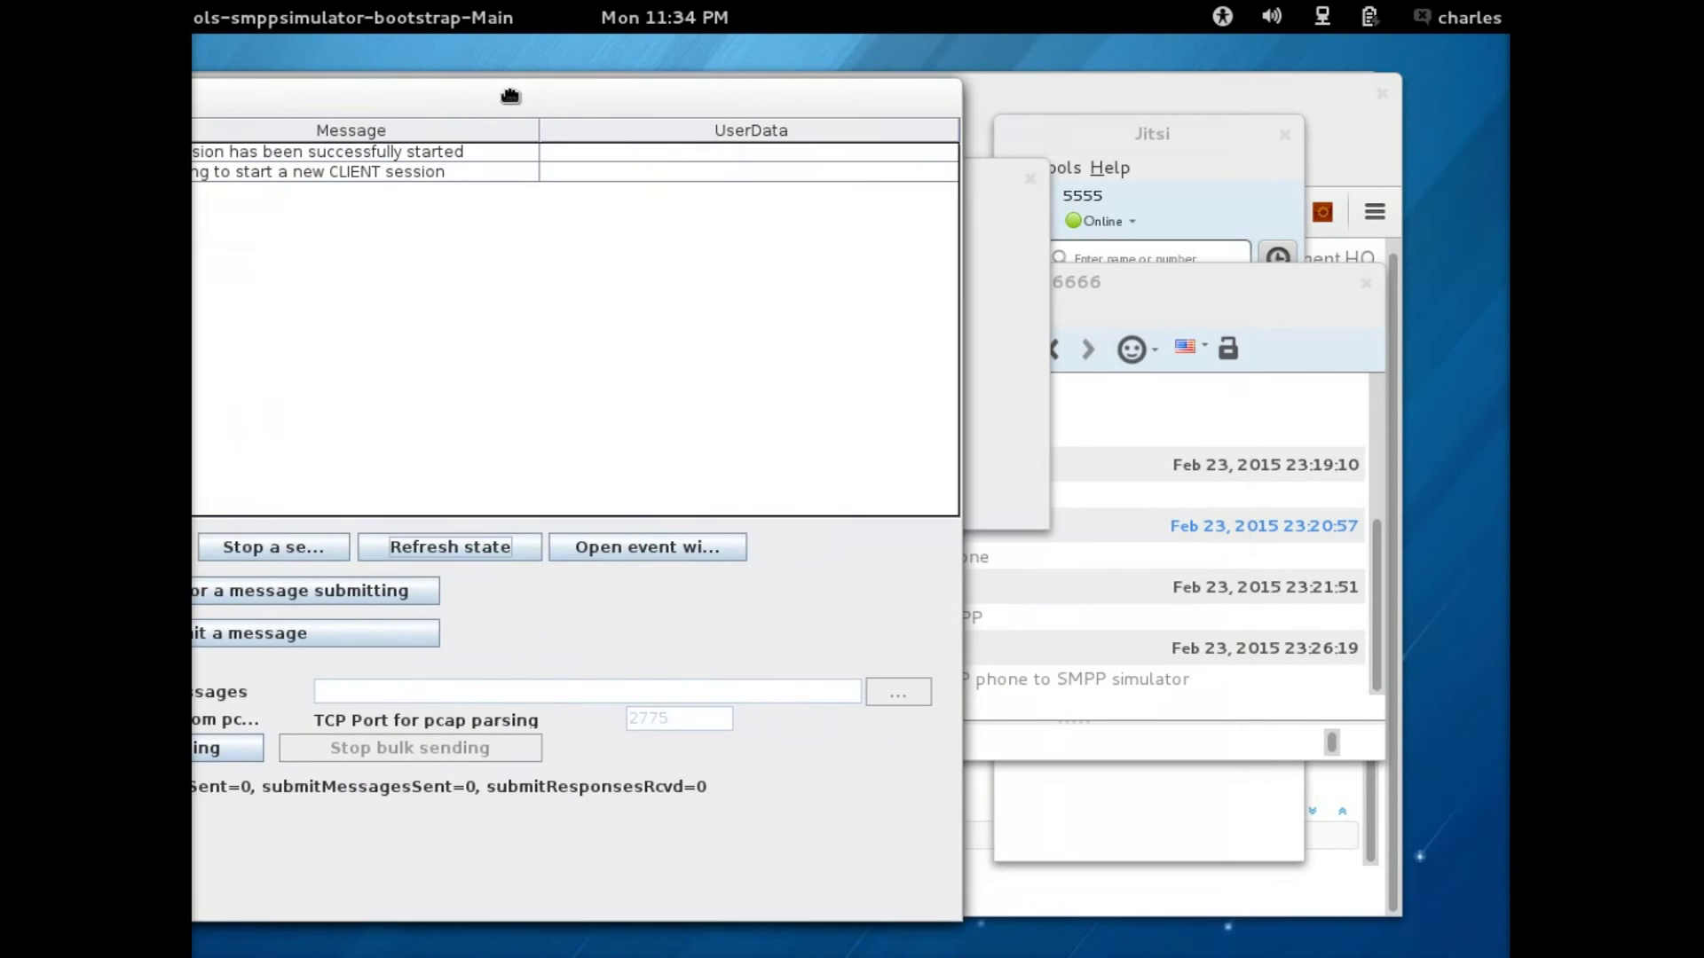
click(1135, 284)
drag(1136, 284, 1064, 273)
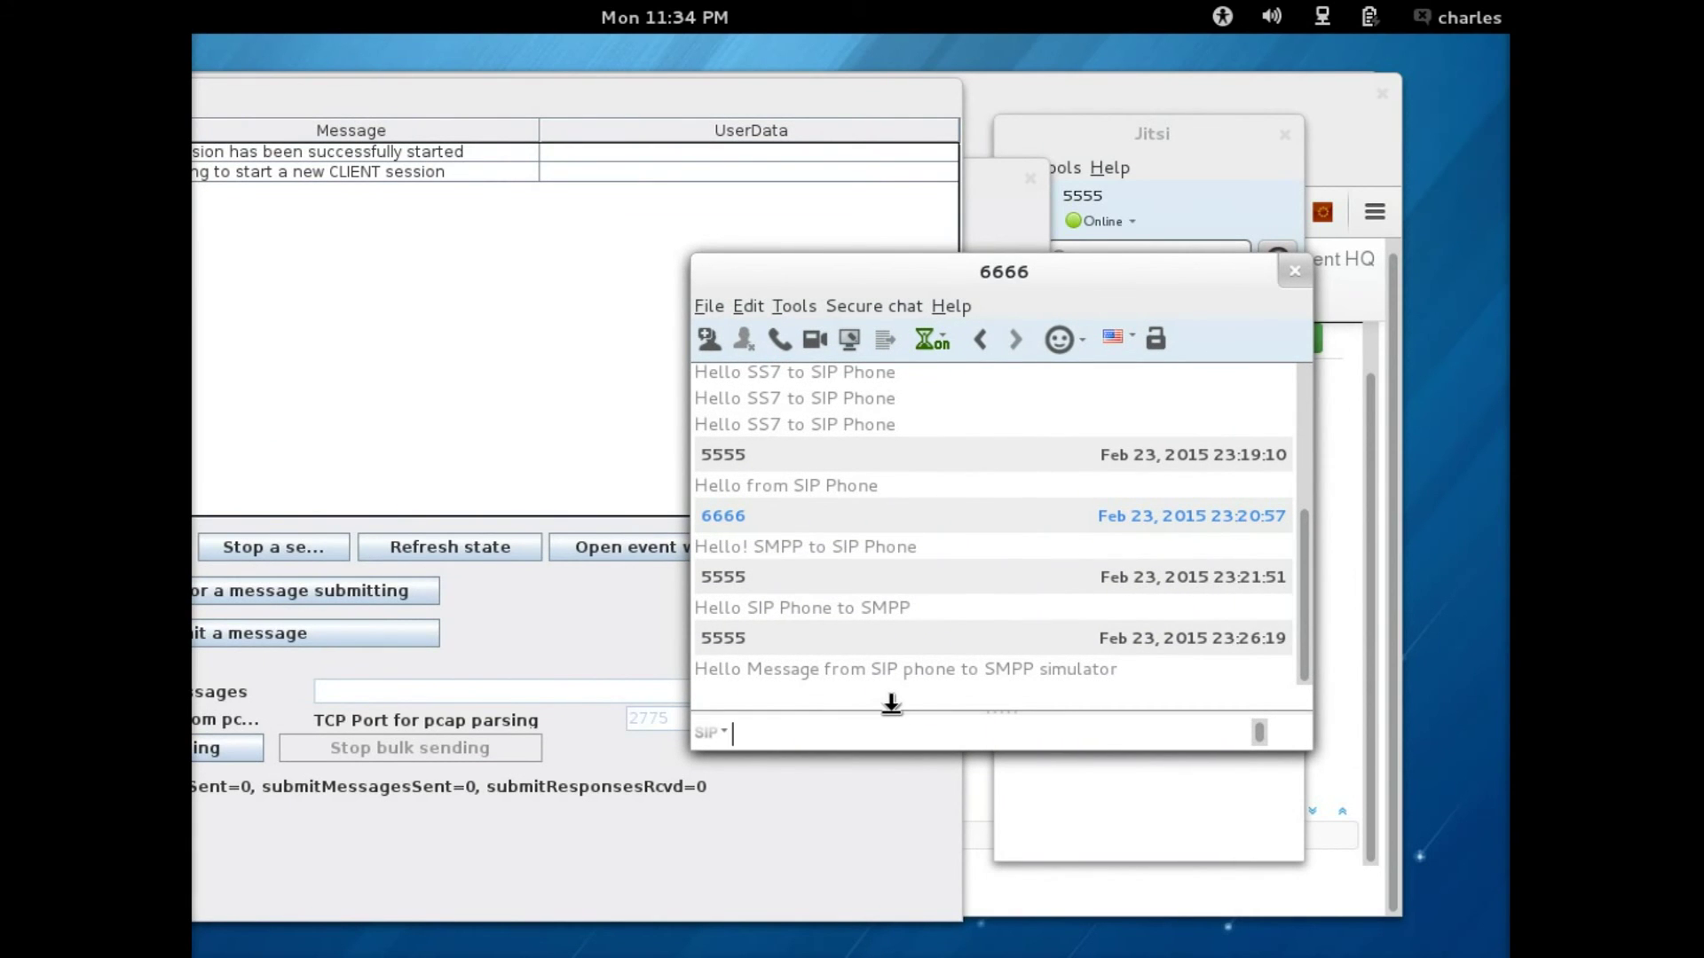
Type 'Hello from Jitsi SIP Phone to SMPP Simulator' in the 6666 chat and send it.
text(Hello from Jitsi S)
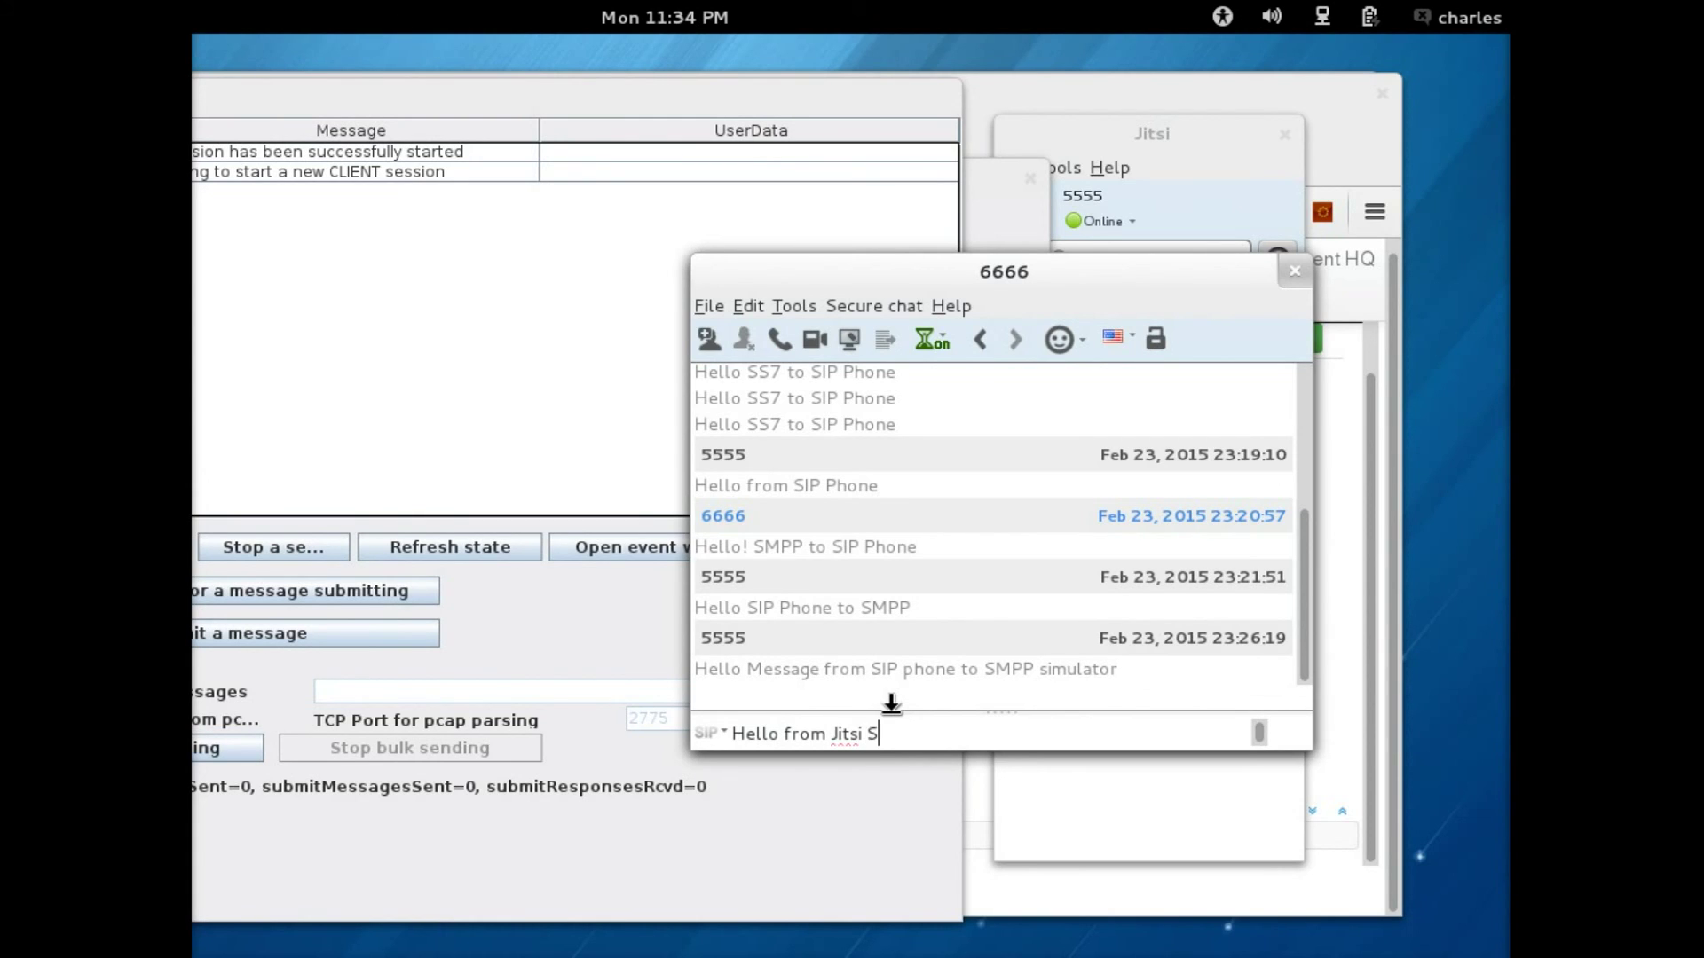
text(IP Phone to SMPP Simulator)
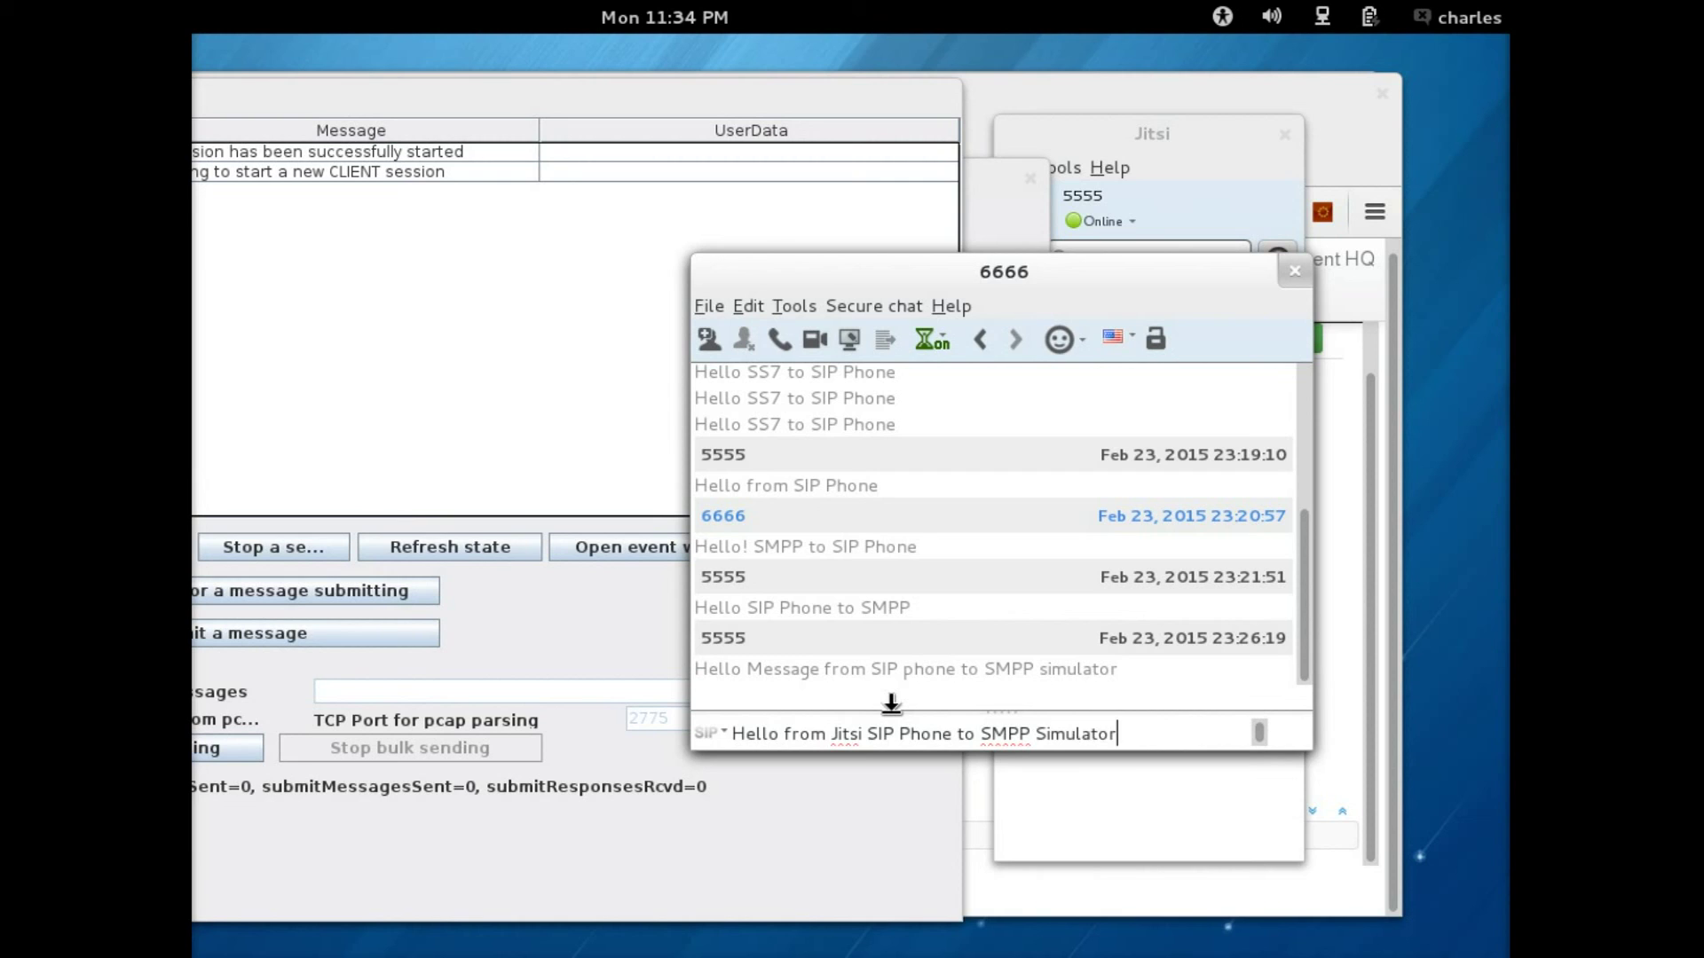
key(Return)
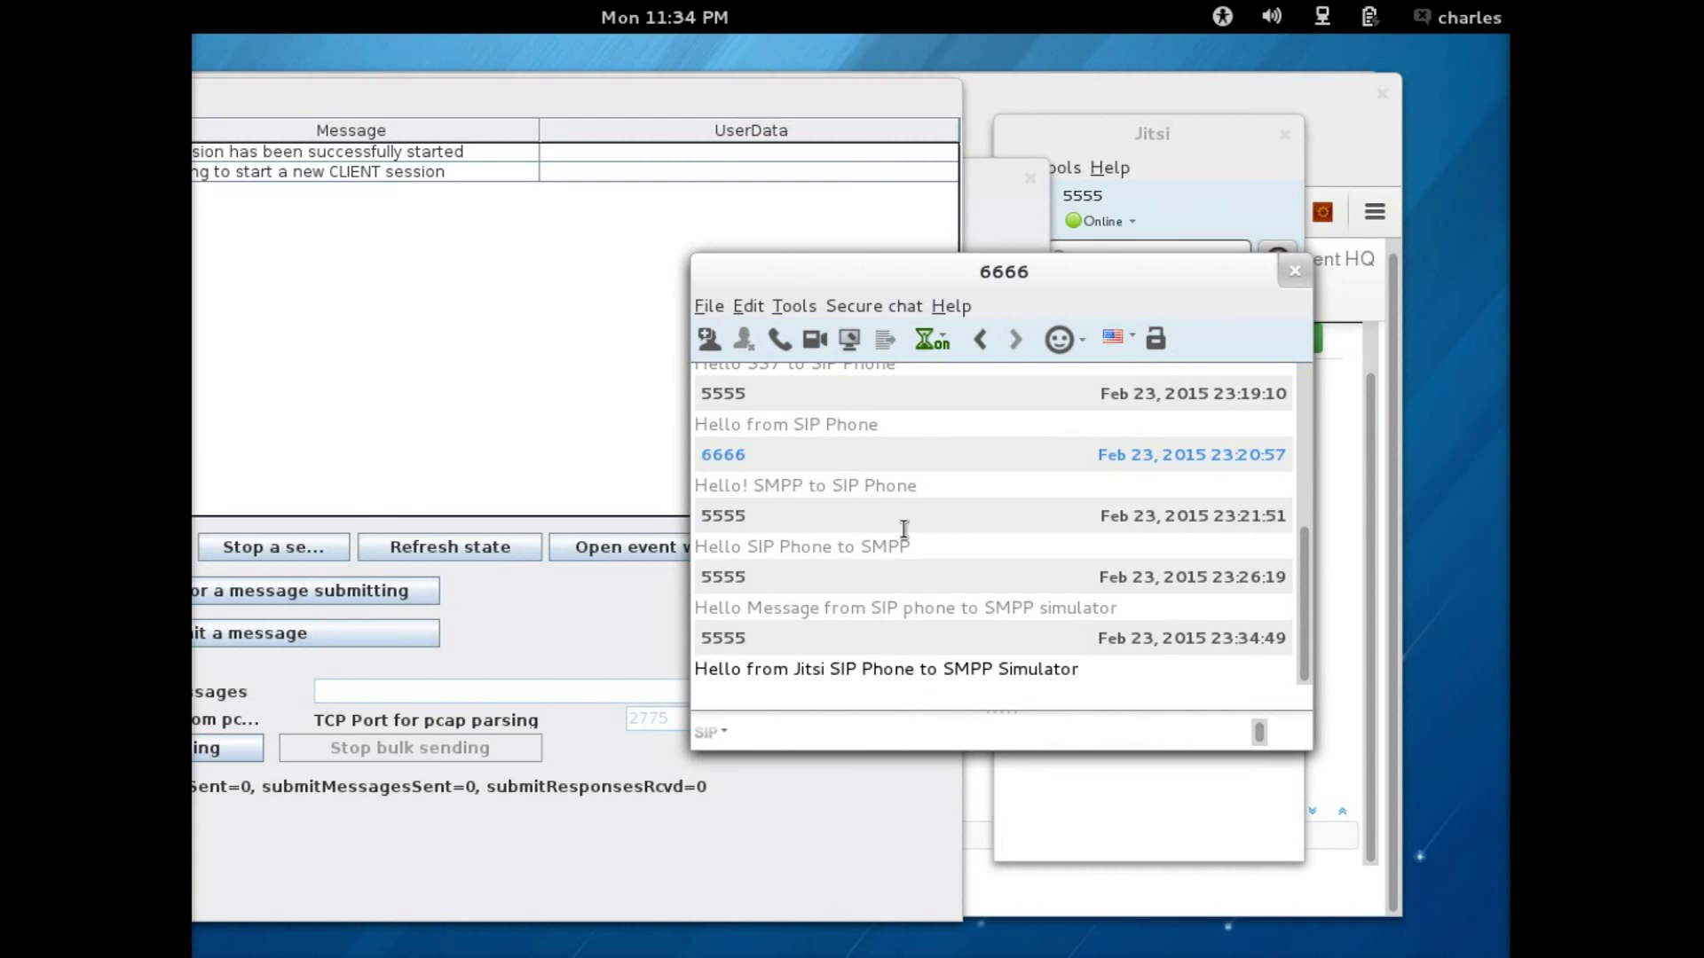
Arrange the windows, select the TextReceived log row with the Jitsi reply, and raise the 6666 chat.
drag(841, 263, 893, 250)
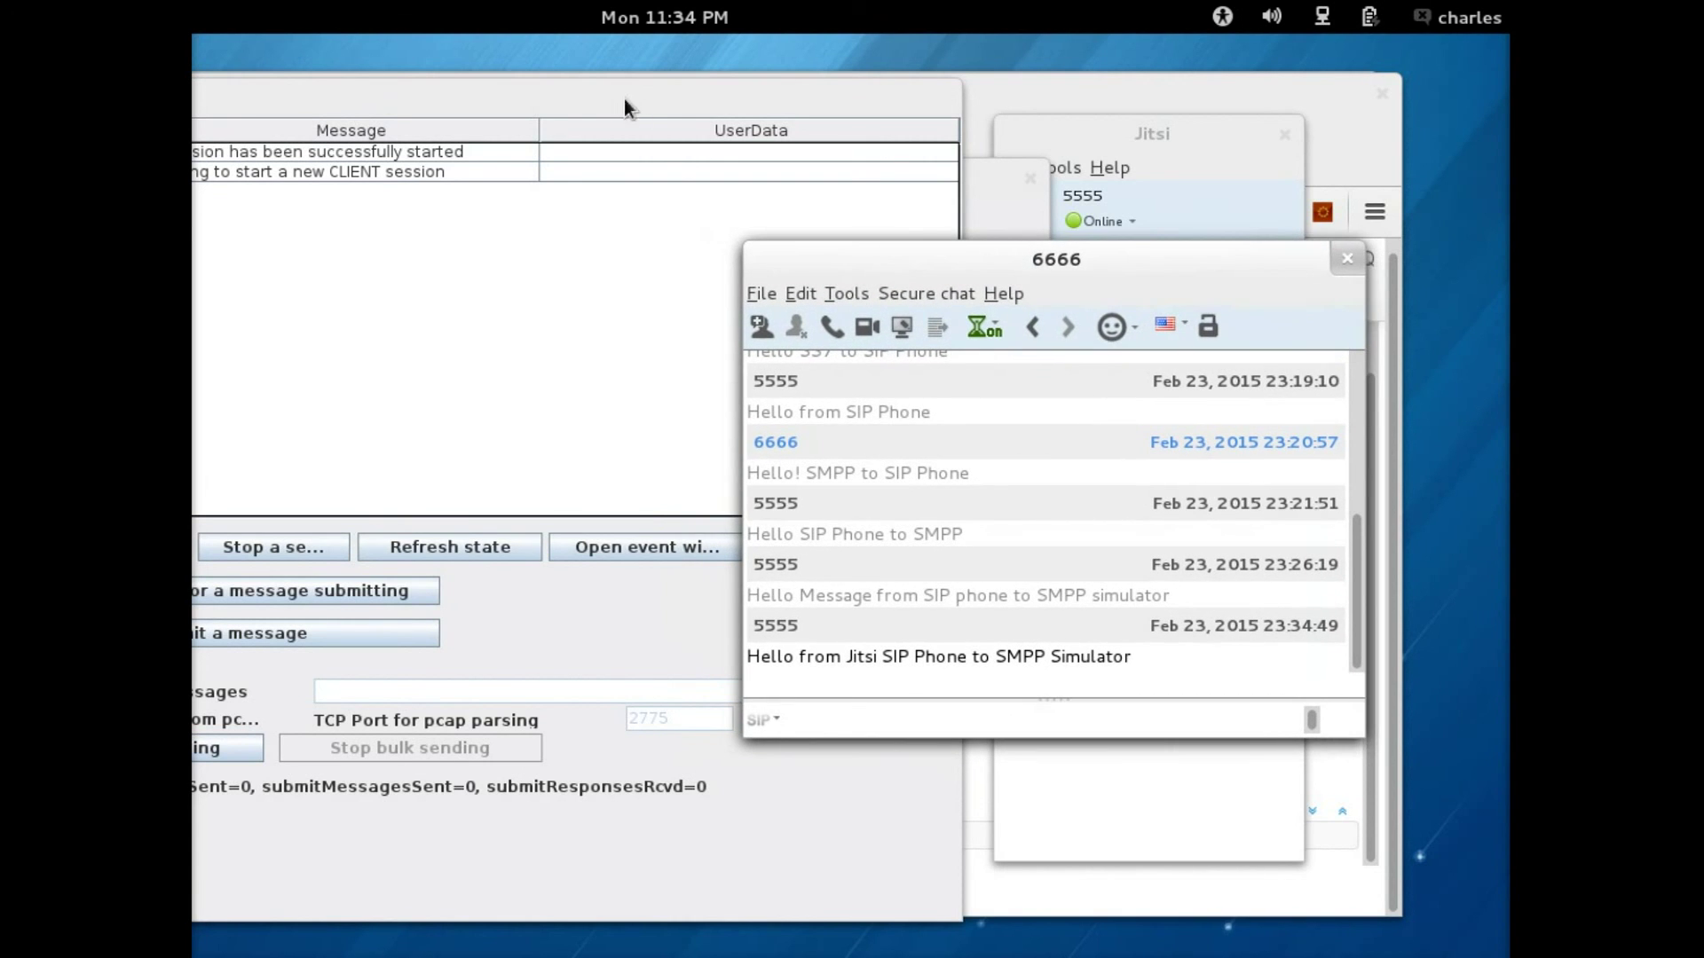
drag(513, 88, 719, 87)
drag(1200, 258, 1215, 369)
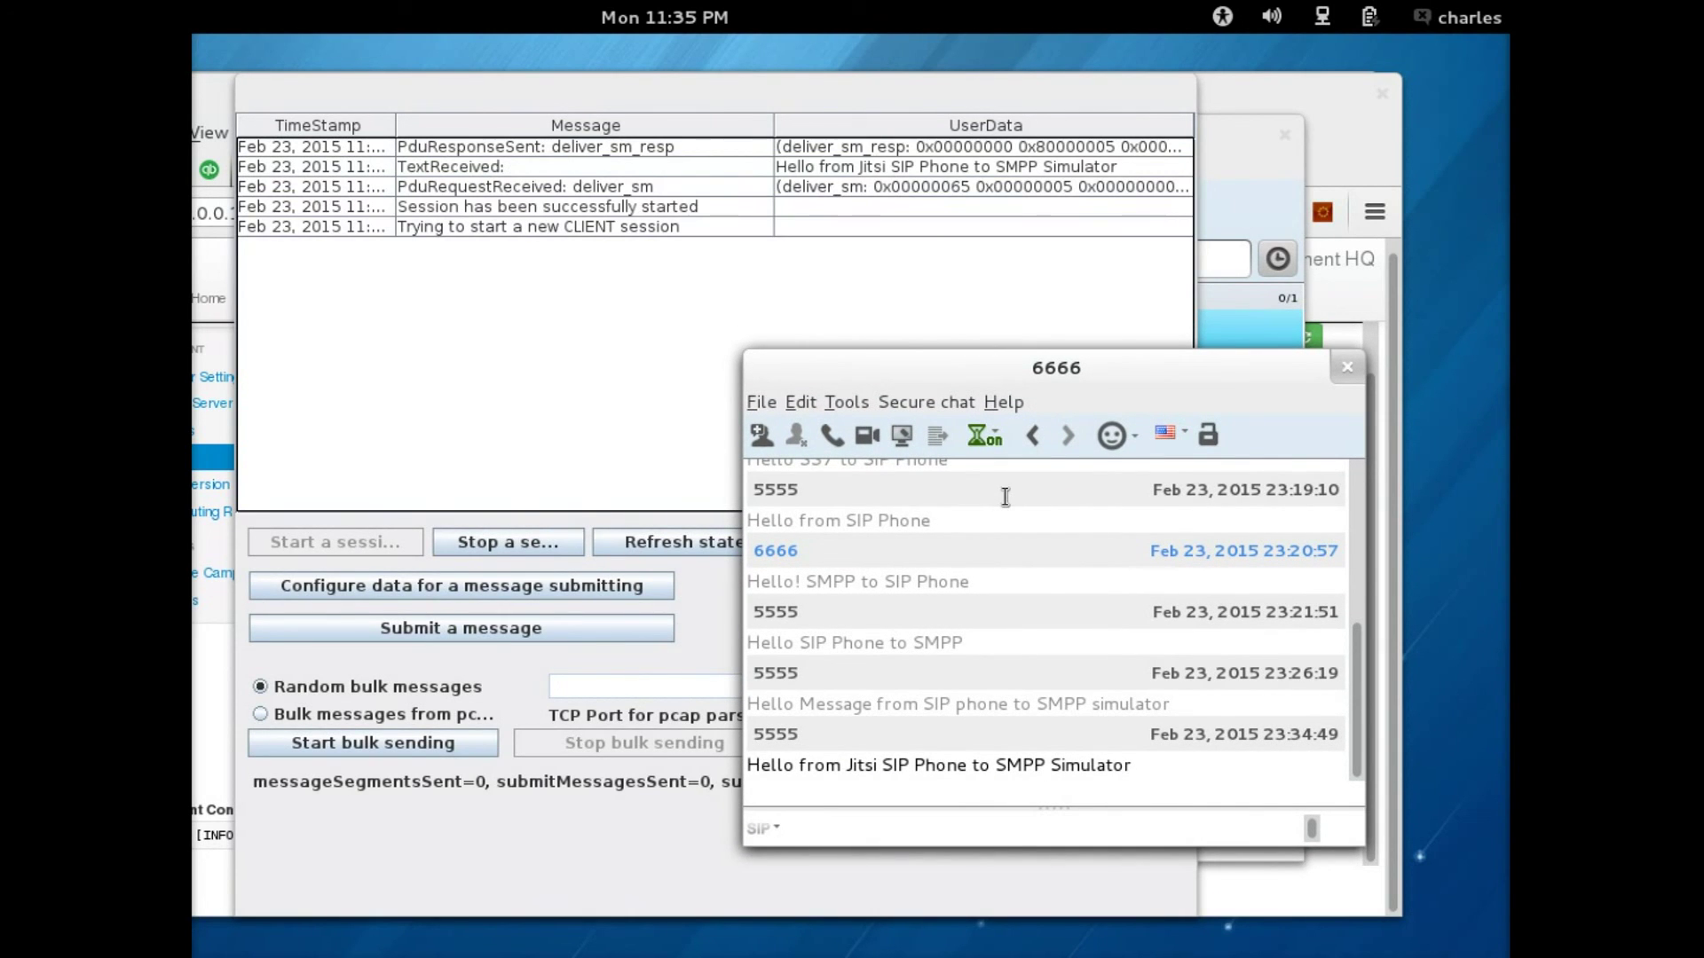
click(1124, 166)
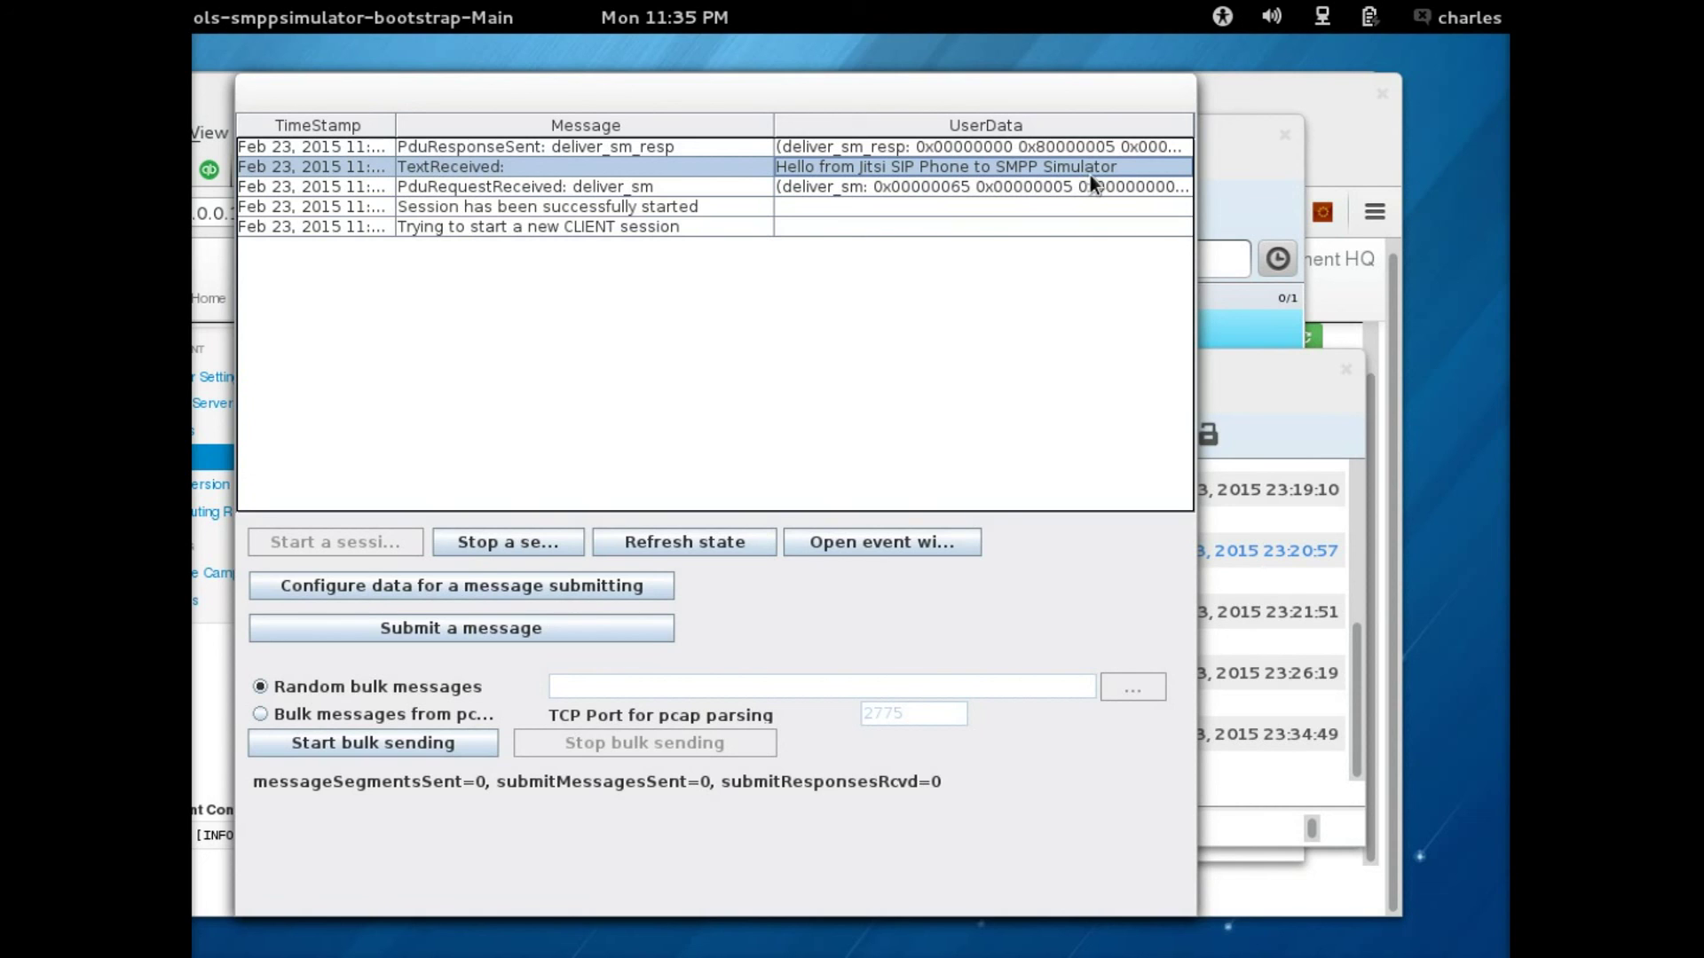
click(1272, 366)
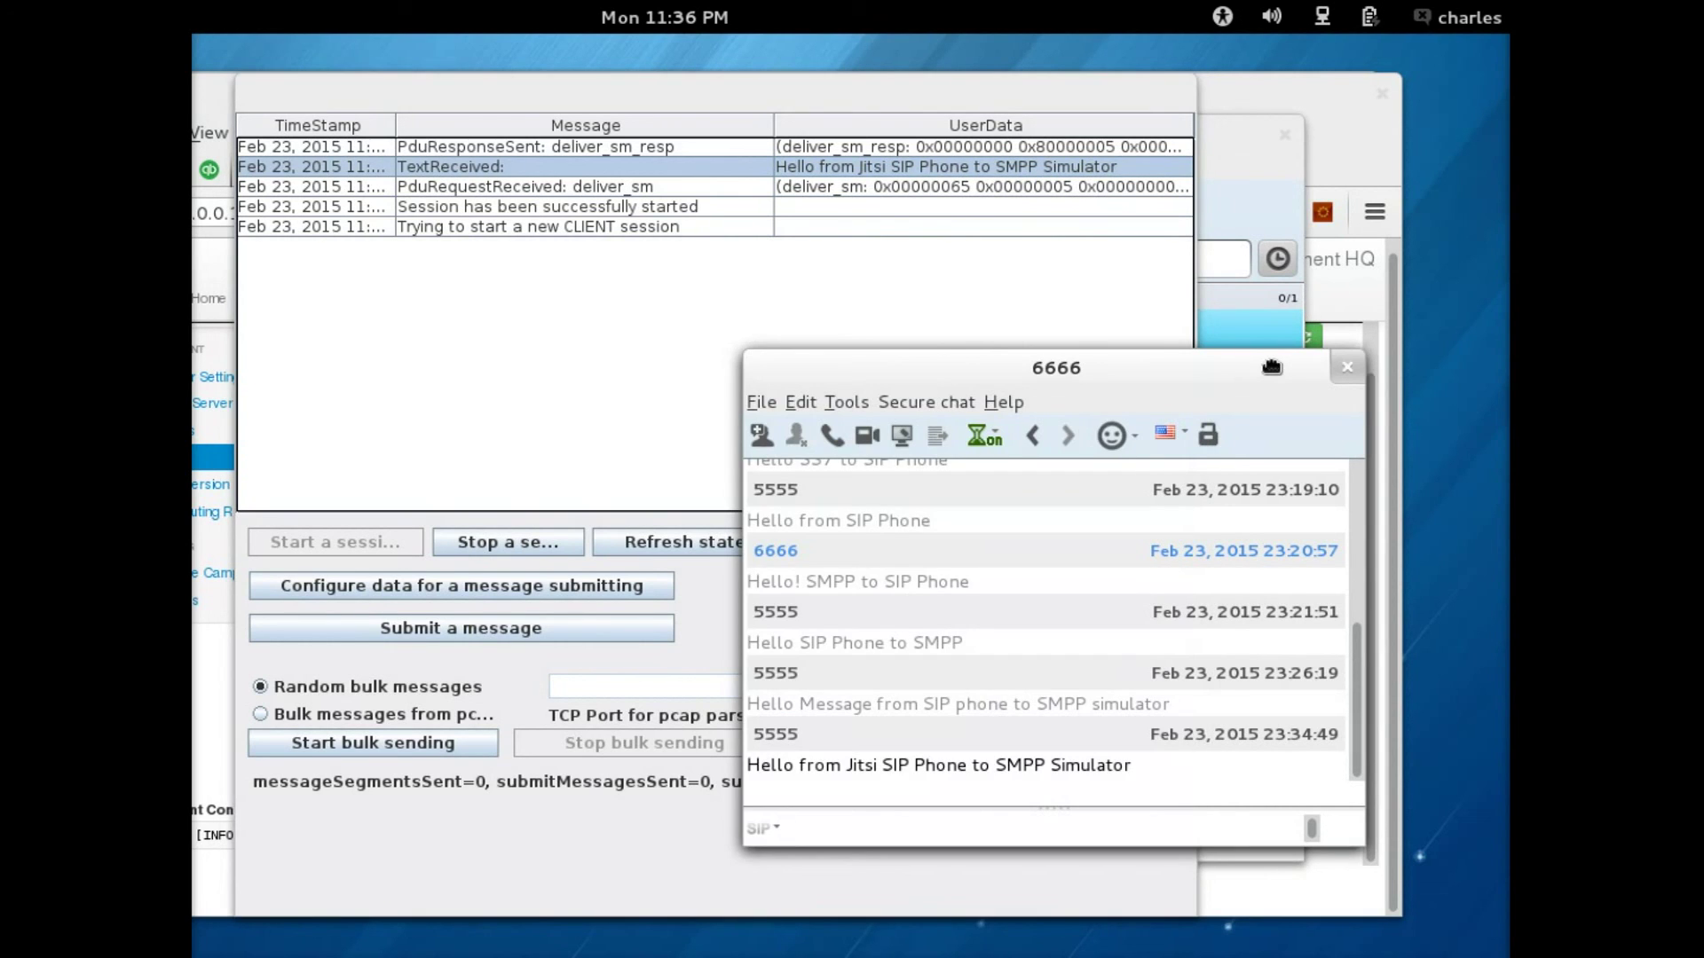